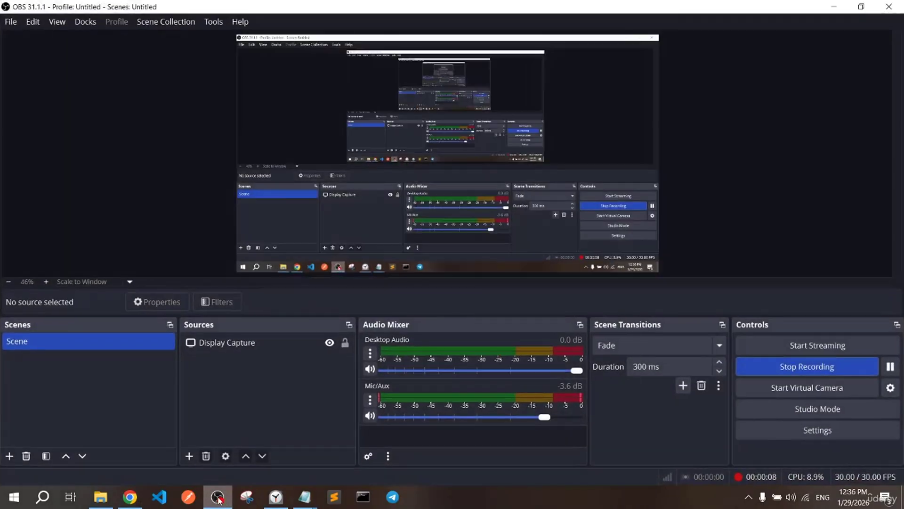
# Switch to Chrome and open the postman.com website
pyautogui.click(218, 498)
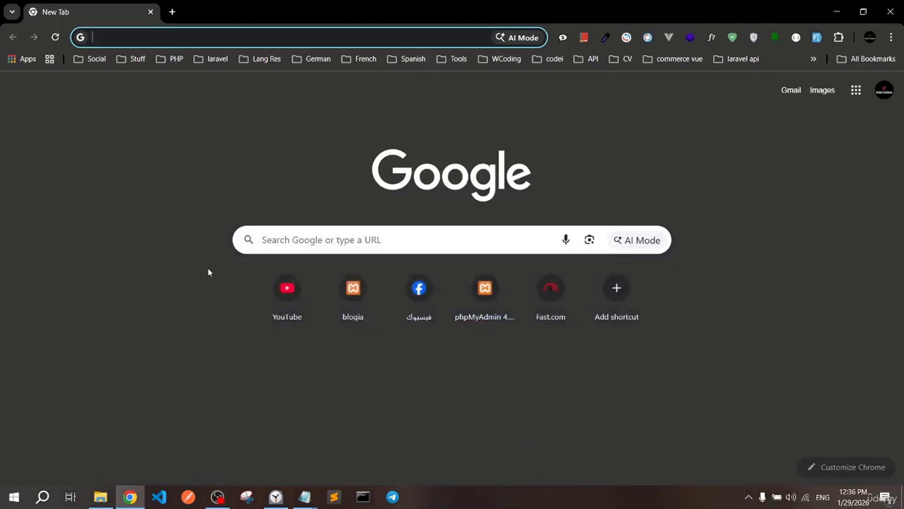
pyautogui.write('pos')
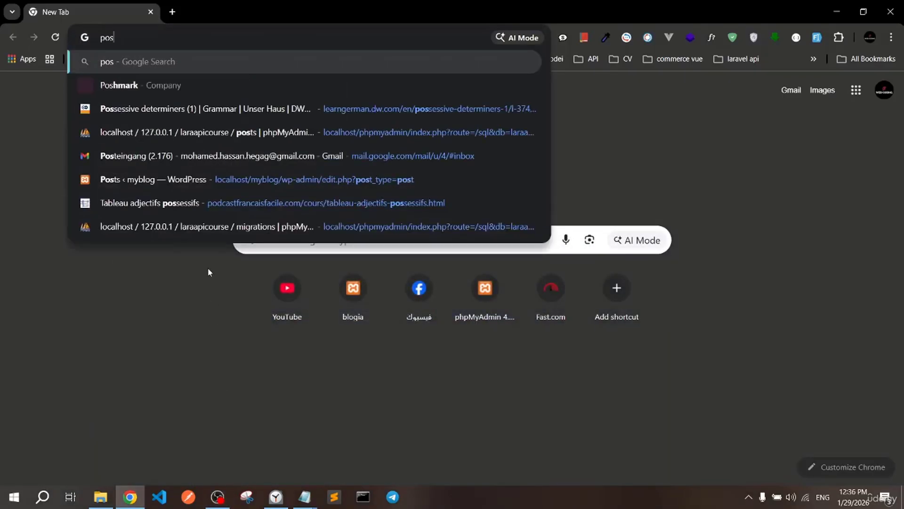
pyautogui.write('tman.com')
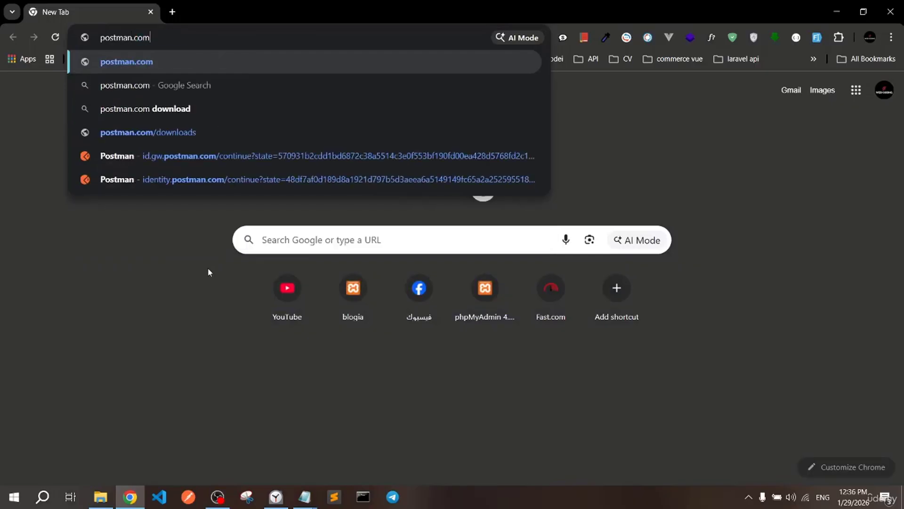
pyautogui.press('Return')
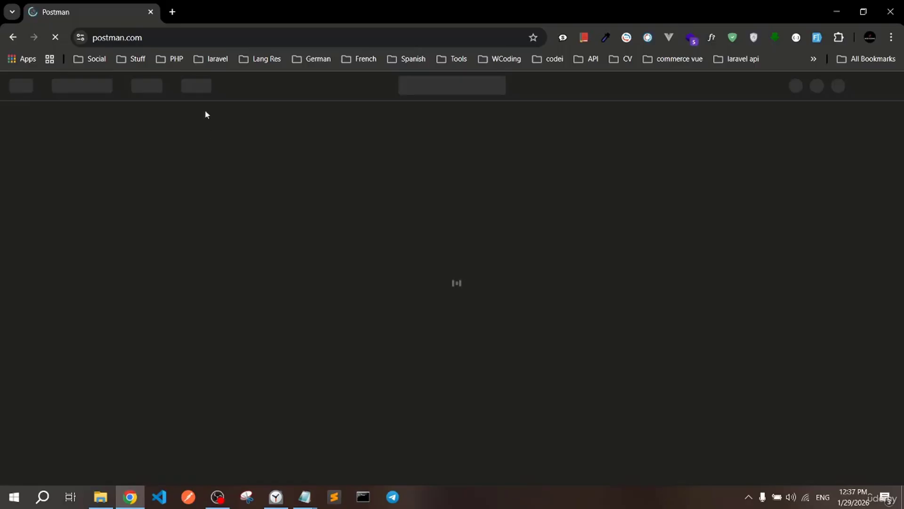
pyautogui.click(170, 18)
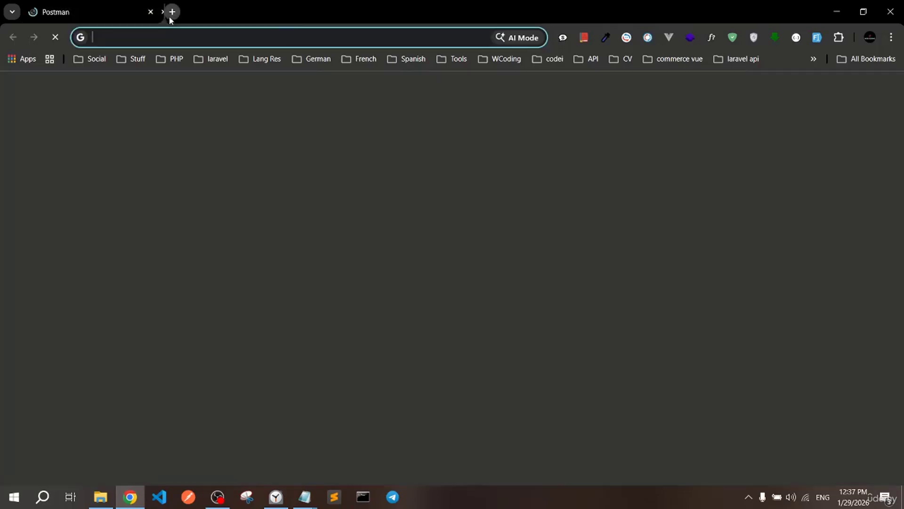
pyautogui.write('poas')
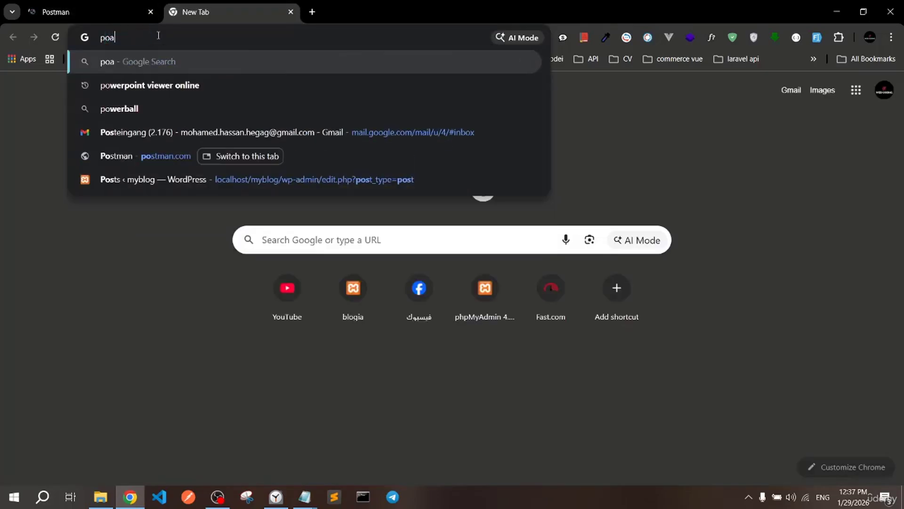
pyautogui.press('BackSpace')
pyautogui.press('BackSpace')
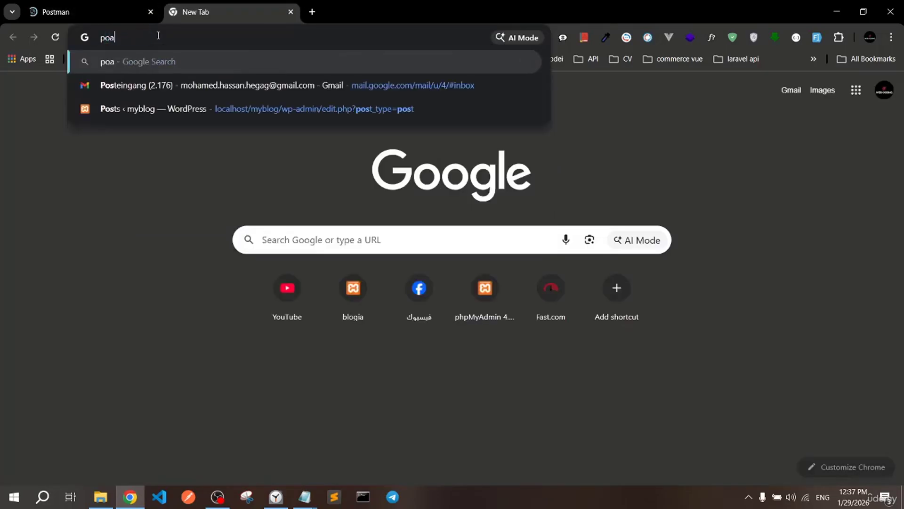
pyautogui.write('st')
pyautogui.press('Right')
pyautogui.press('BackSpace')
pyautogui.press('BackSpace')
pyautogui.press('BackSpace')
pyautogui.press('BackSpace')
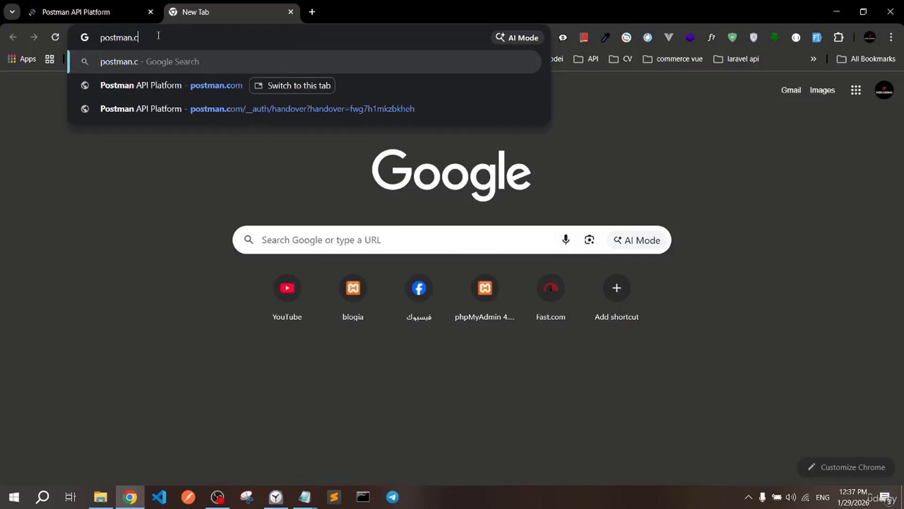
pyautogui.press('Return')
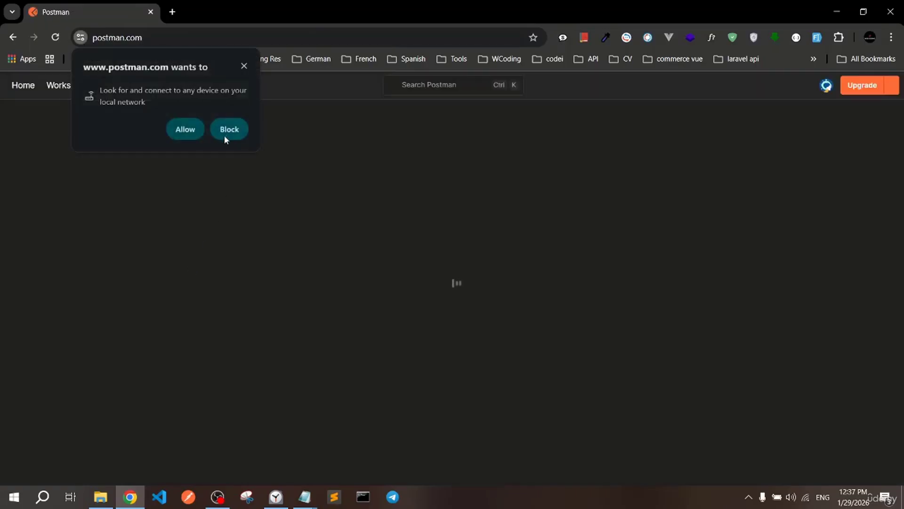
# Block postman.com's request for local network access and open a new Incognito window
pyautogui.click(224, 134)
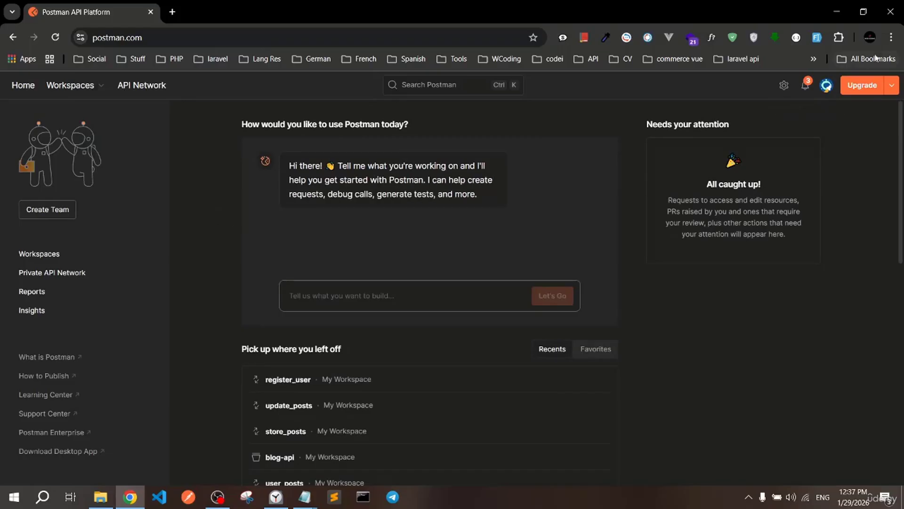
pyautogui.click(891, 37)
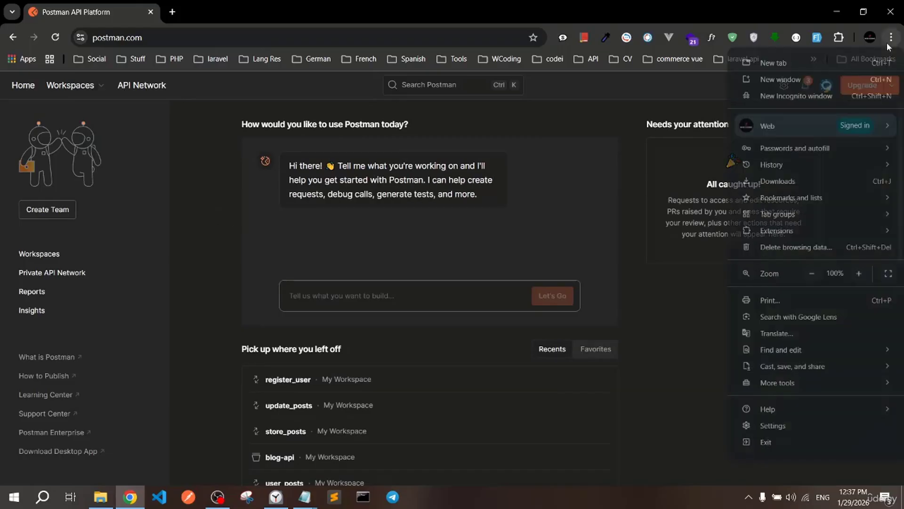
pyautogui.click(675, 126)
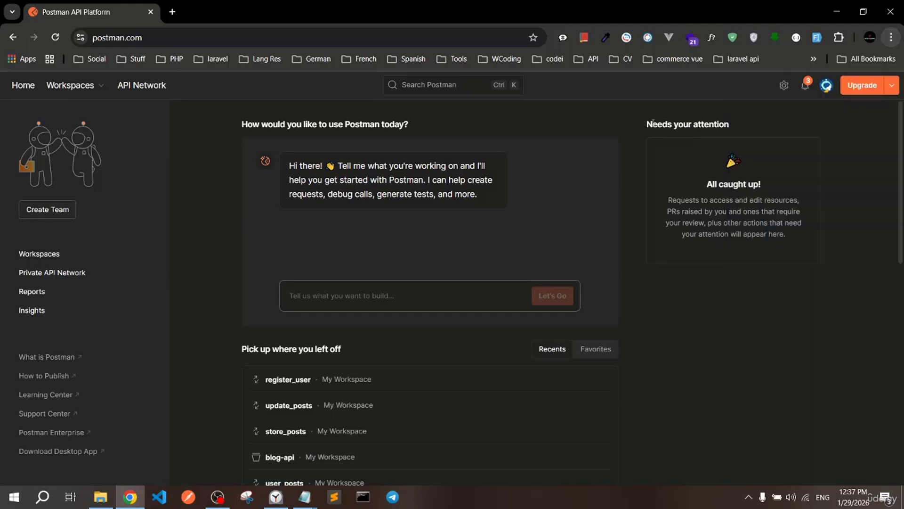
pyautogui.click(891, 37)
pyautogui.click(835, 95)
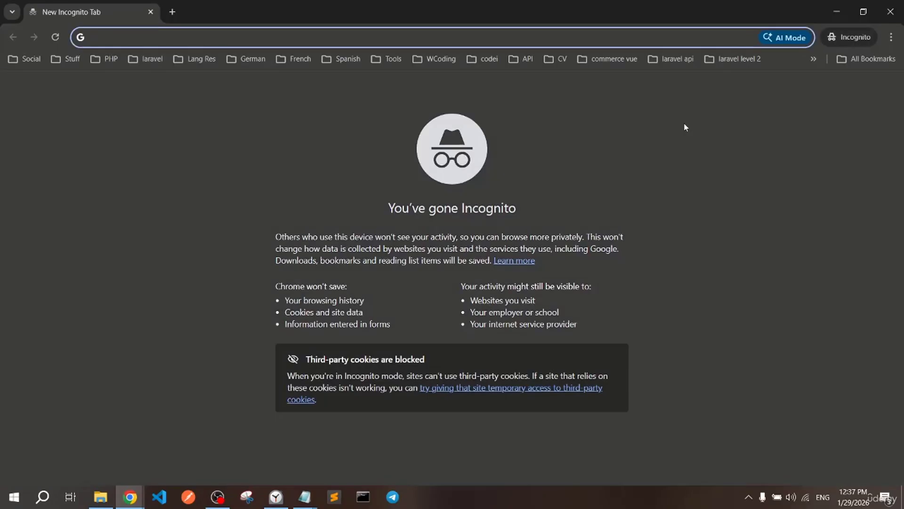
# Search Google for postman.com in the Incognito window and open the Download Postman page from the results
pyautogui.write('postman.com')
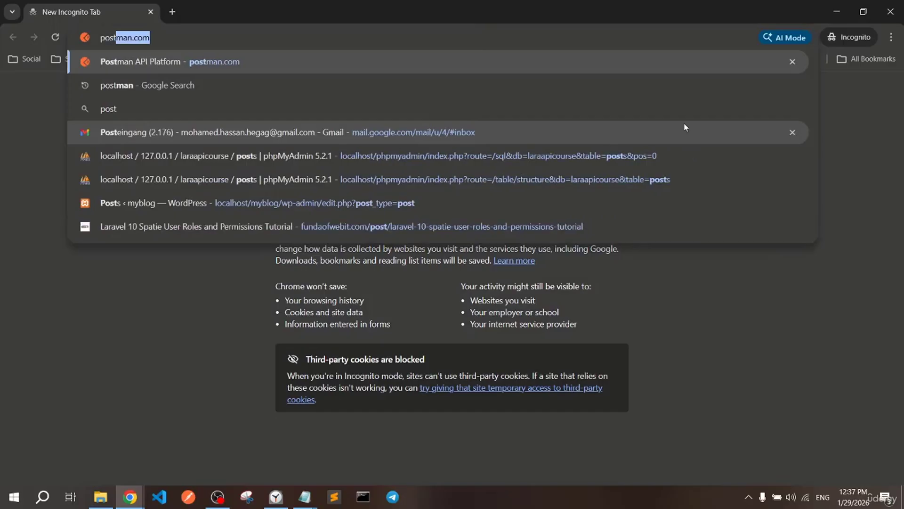
pyautogui.press('Right')
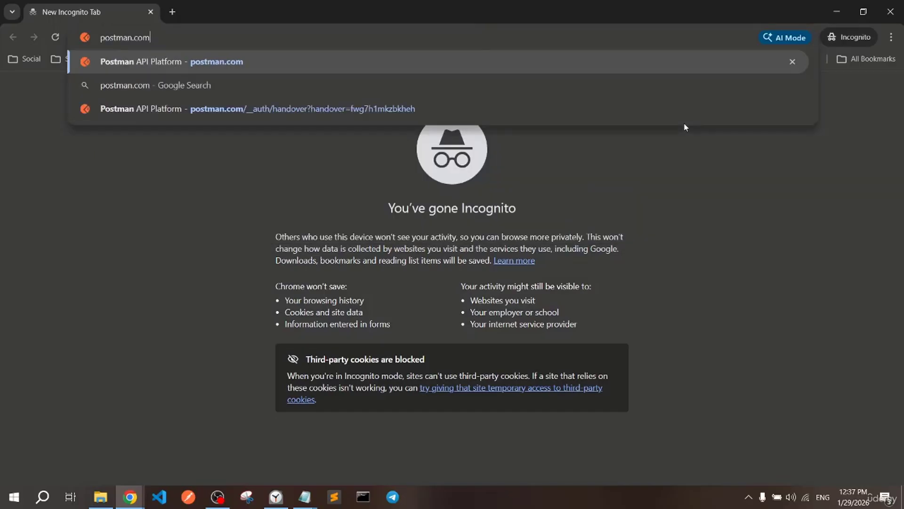
pyautogui.press('Down')
pyautogui.press('Return')
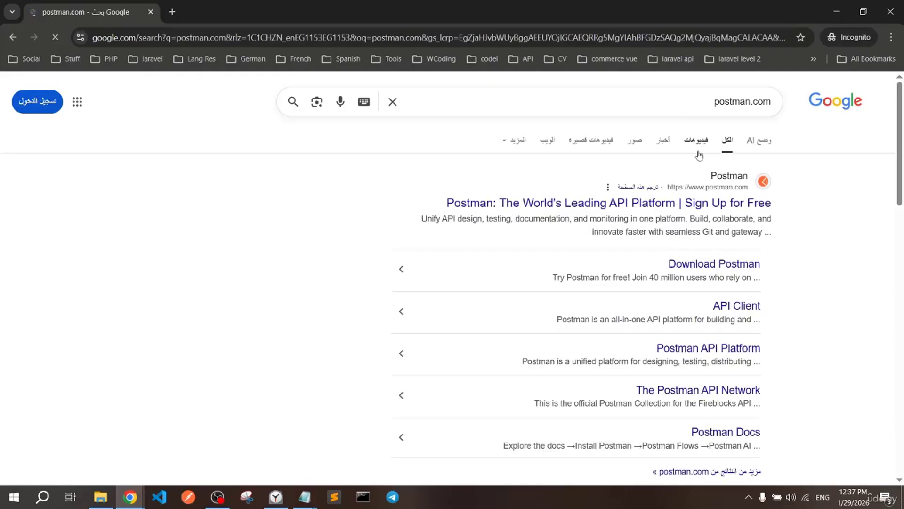
pyautogui.click(568, 248)
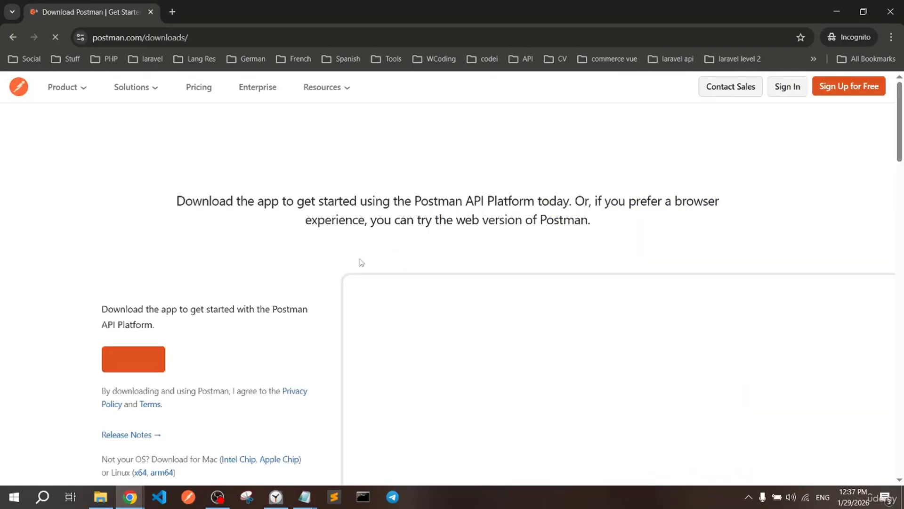
# Start the Windows x64 Postman app download, cancel saving the installer, and dismiss the privacy settings dialog
pyautogui.scroll(-4, 339, 264)
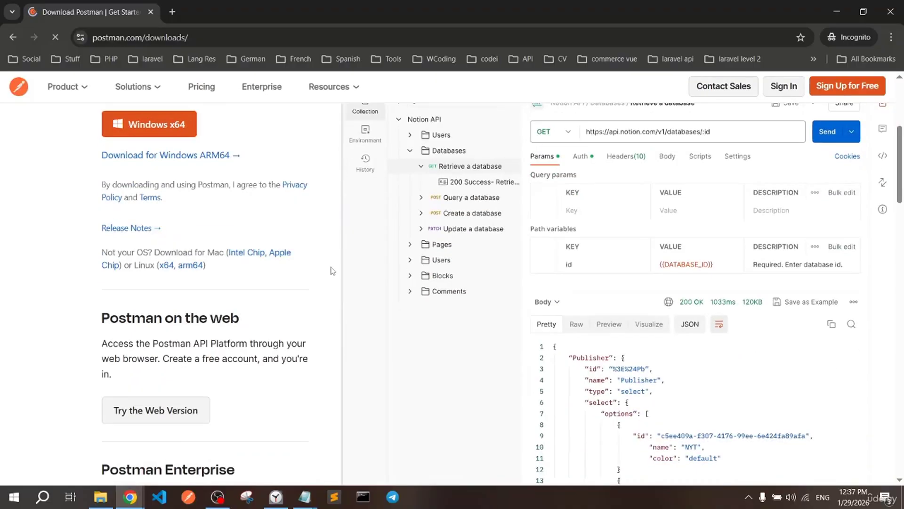
pyautogui.scroll(5, 332, 271)
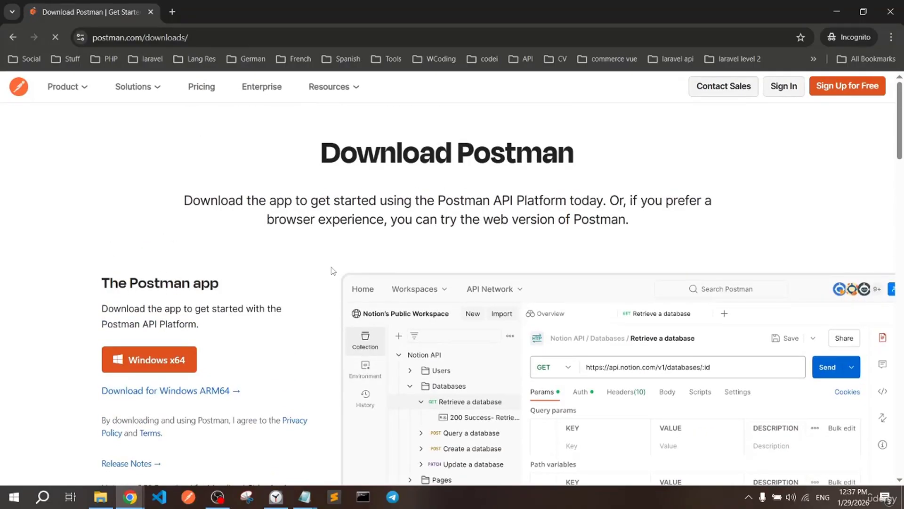
pyautogui.scroll(-5, 332, 271)
pyautogui.scroll(1, 315, 284)
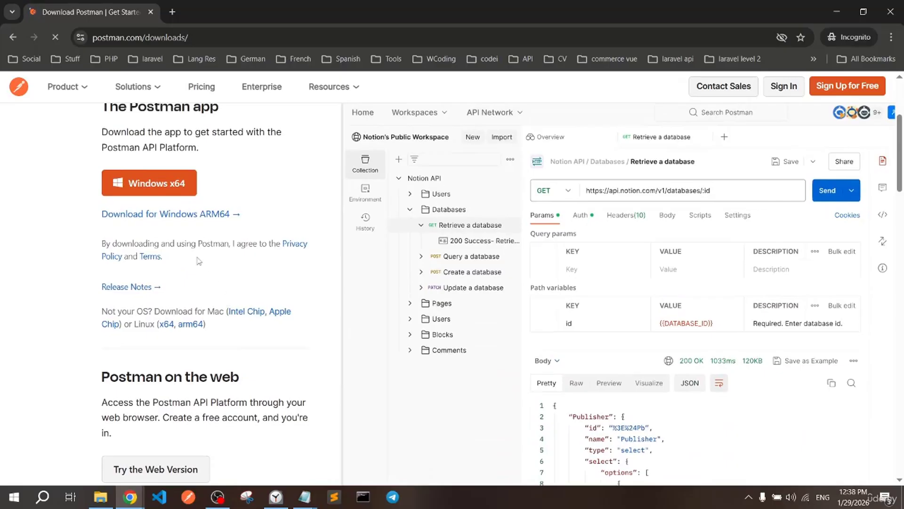
pyautogui.click(152, 198)
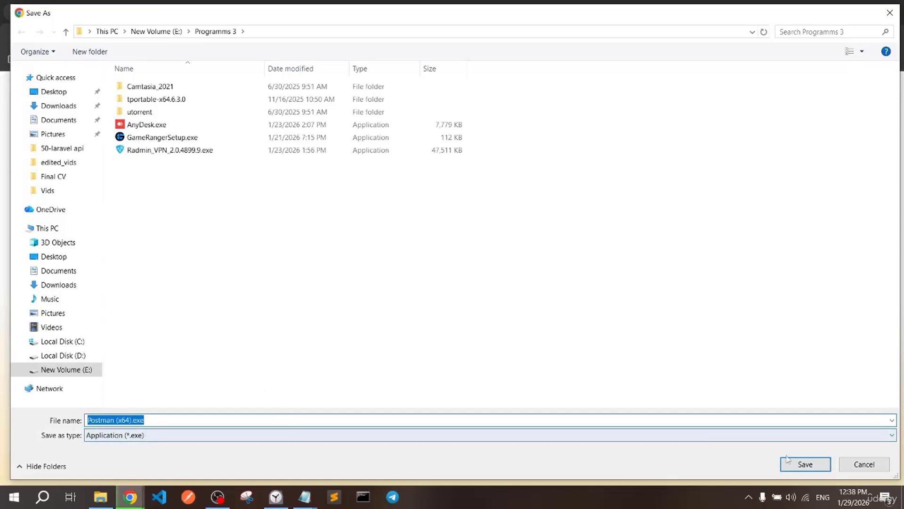
pyautogui.click(855, 469)
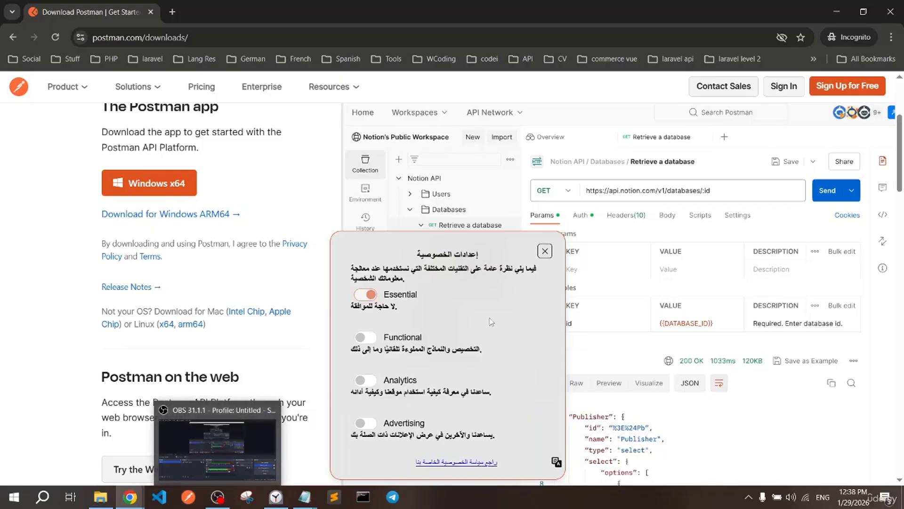
pyautogui.click(545, 251)
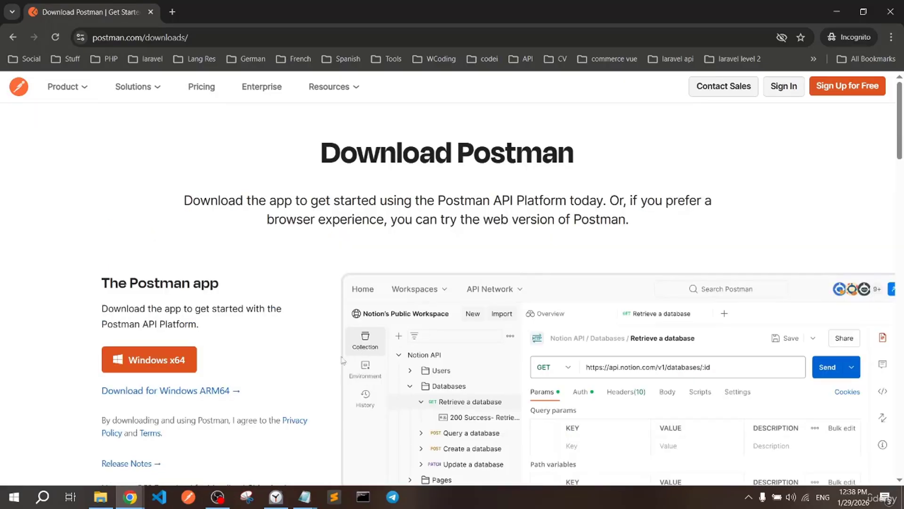
# Switch to the Postman desktop app and create a blank collection named demo
pyautogui.click(188, 498)
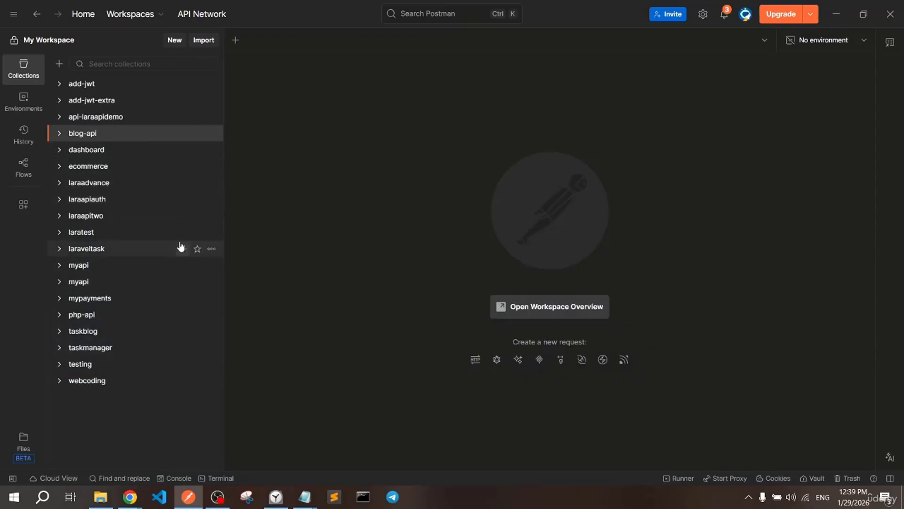
pyautogui.click(217, 497)
pyautogui.click(217, 496)
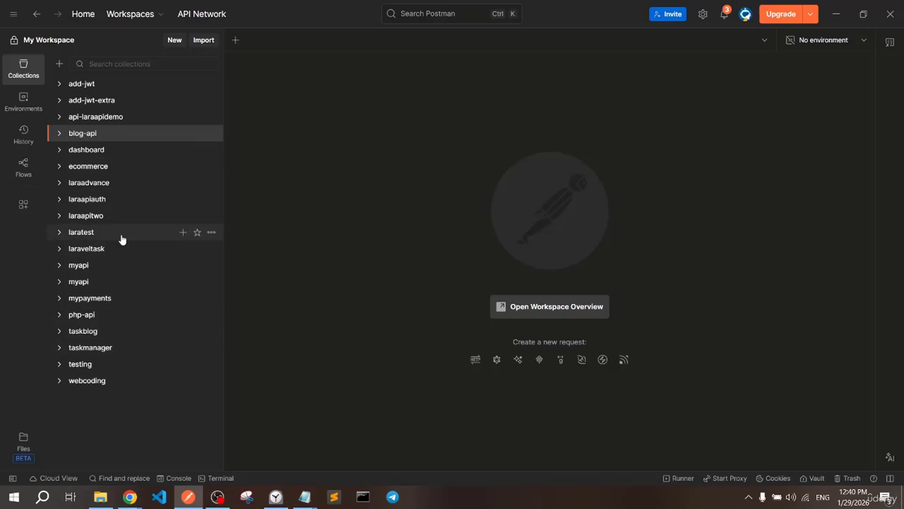
pyautogui.click(60, 65)
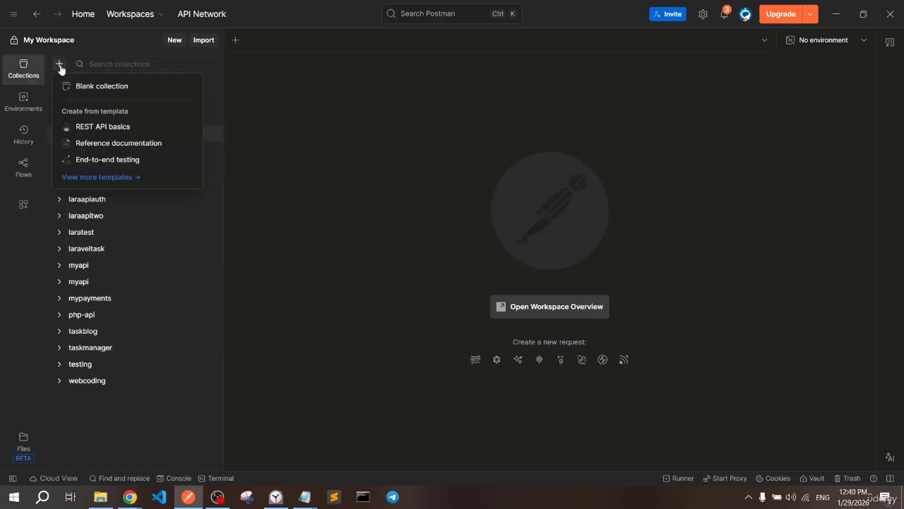
pyautogui.click(105, 87)
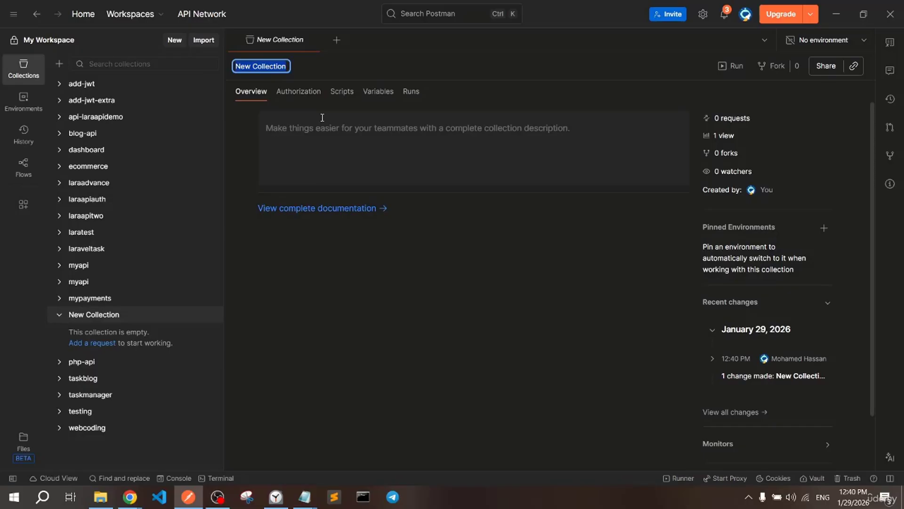
pyautogui.write('demo')
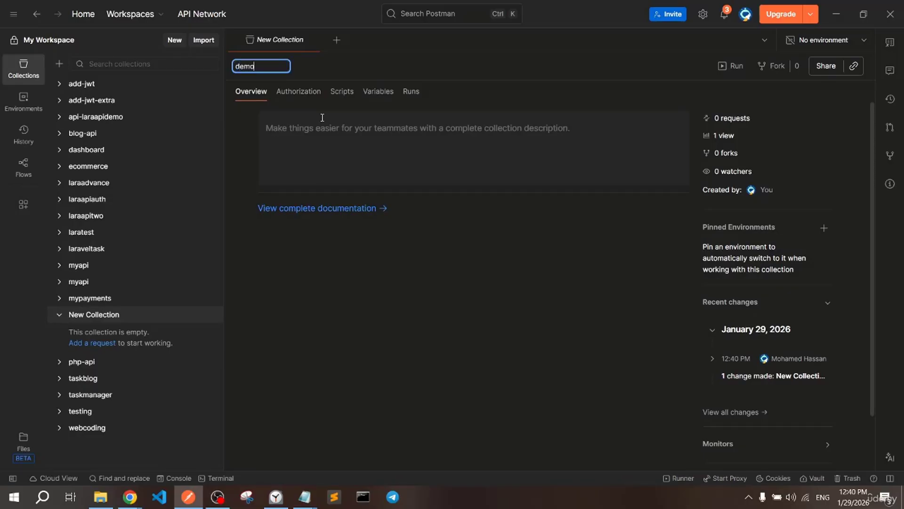
pyautogui.click(247, 142)
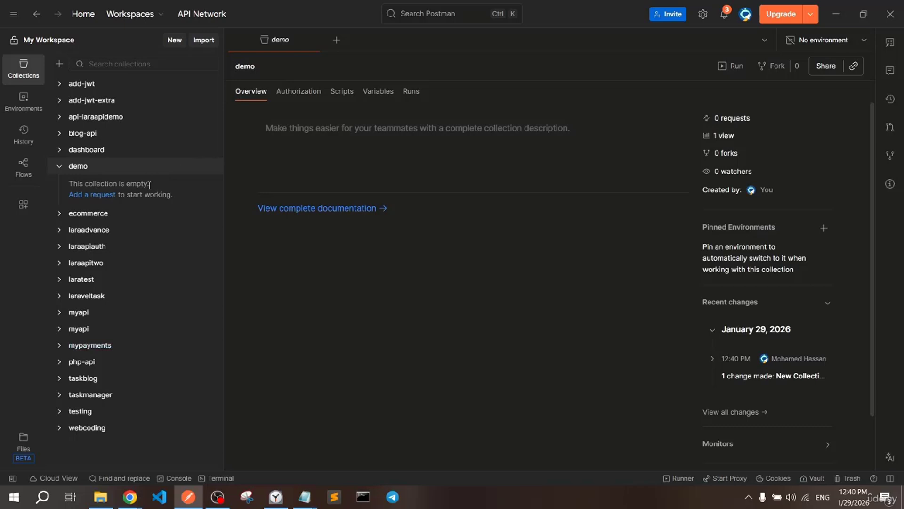
# Add a folder named posts to the demo collection
pyautogui.moveTo(183, 168)
pyautogui.click(211, 167)
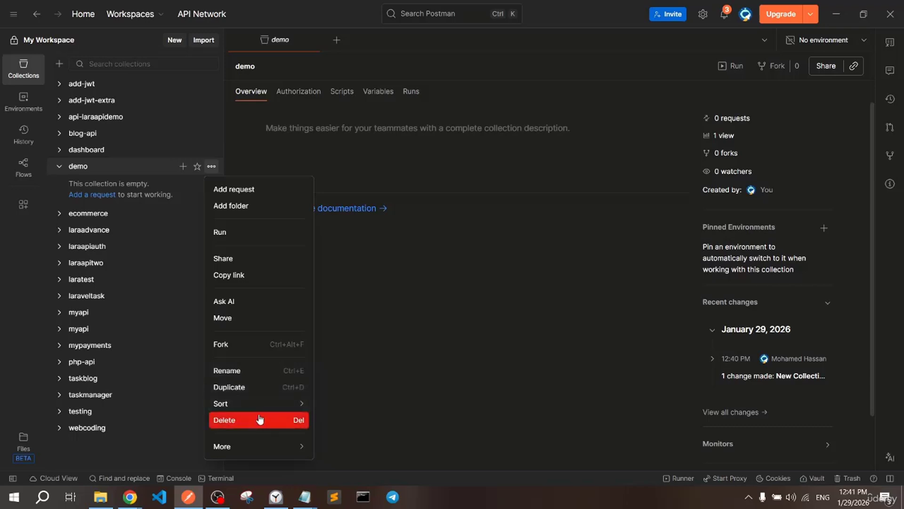
pyautogui.click(244, 208)
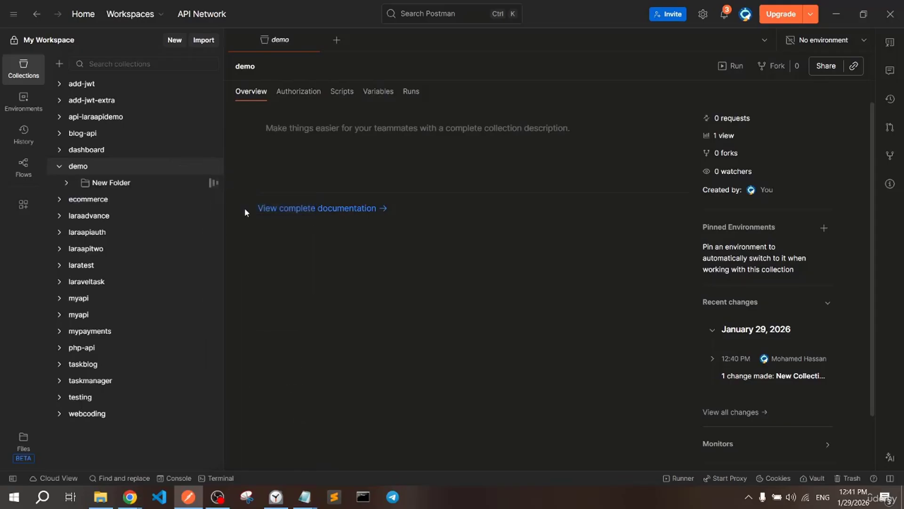
pyautogui.click(144, 183)
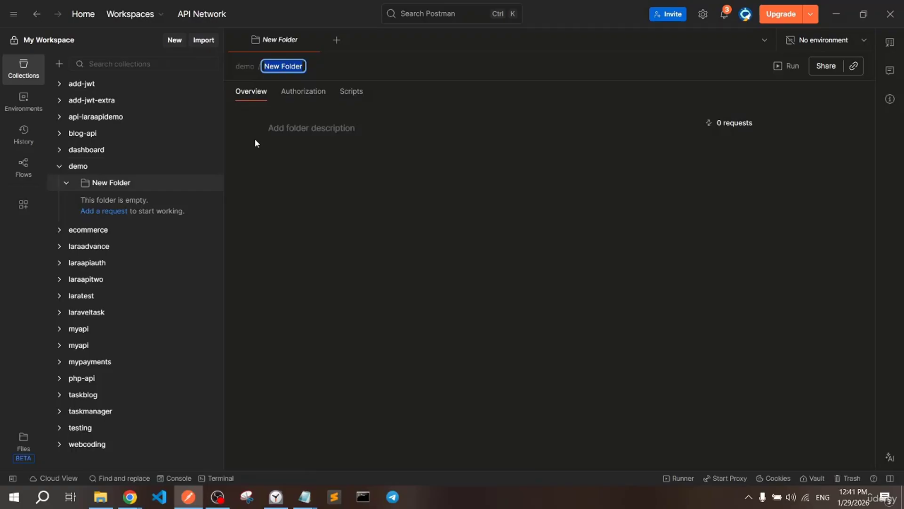
pyautogui.write('posts')
pyautogui.click(367, 61)
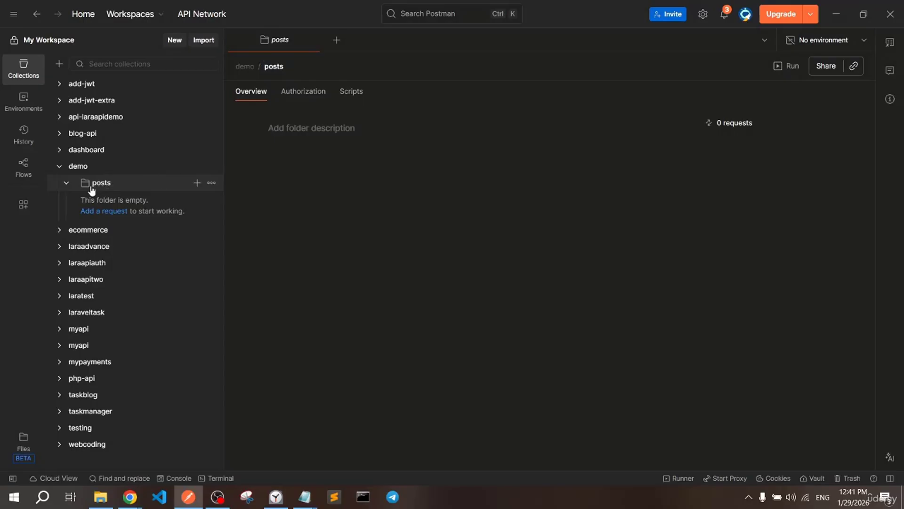
# Add a new request directly to the demo collection and rename it posts
pyautogui.click(212, 183)
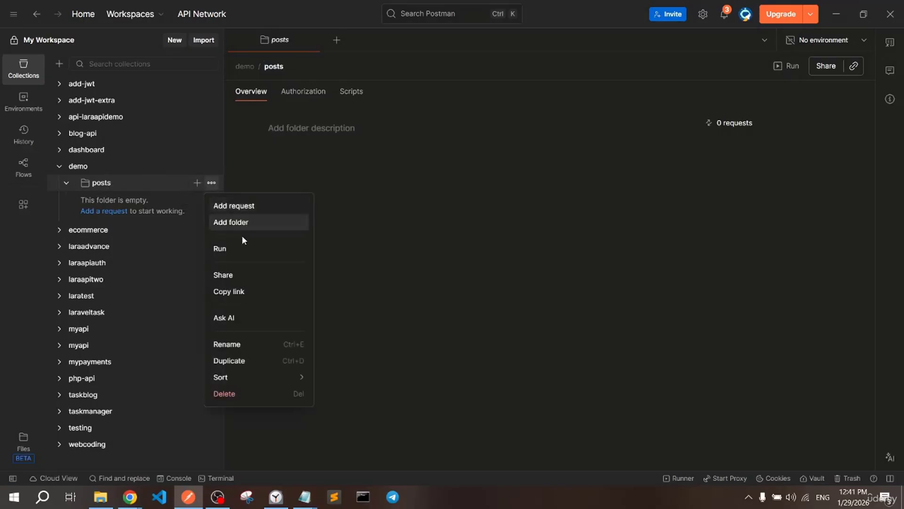
pyautogui.click(217, 188)
pyautogui.click(211, 166)
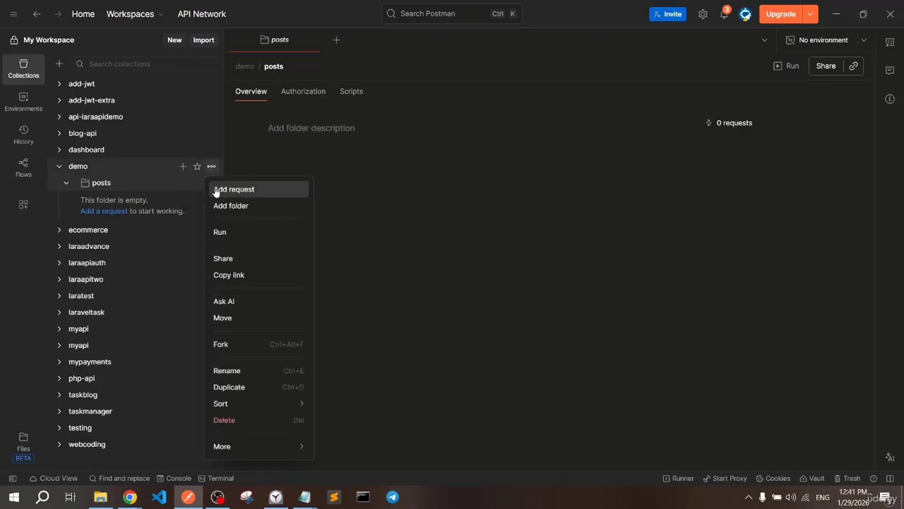
pyautogui.click(216, 190)
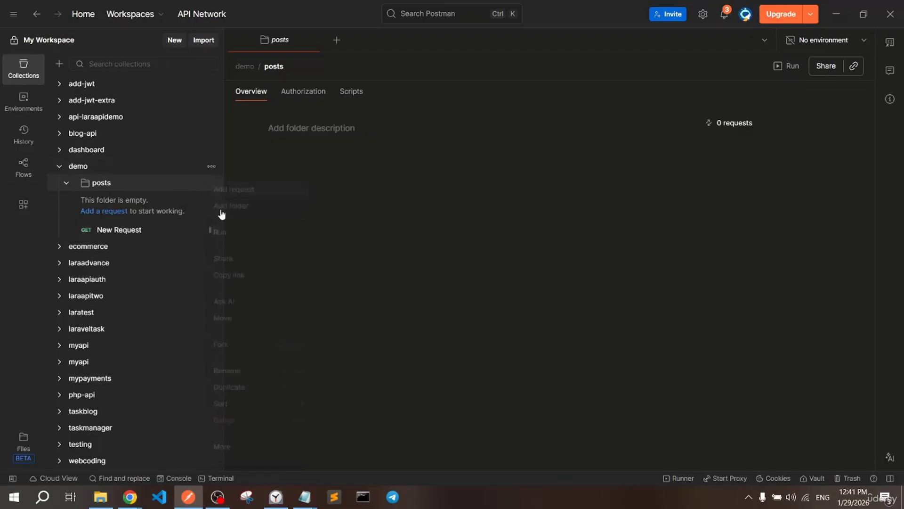
pyautogui.click(66, 182)
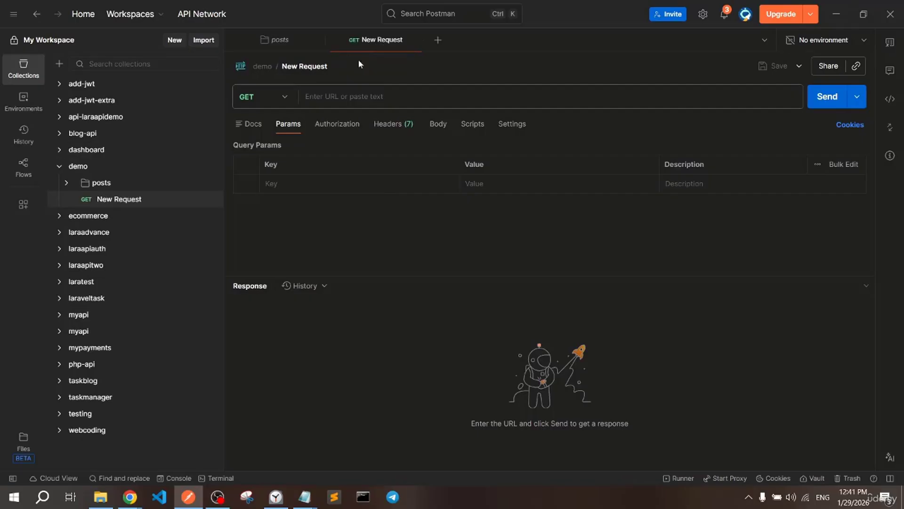
pyautogui.click(306, 67)
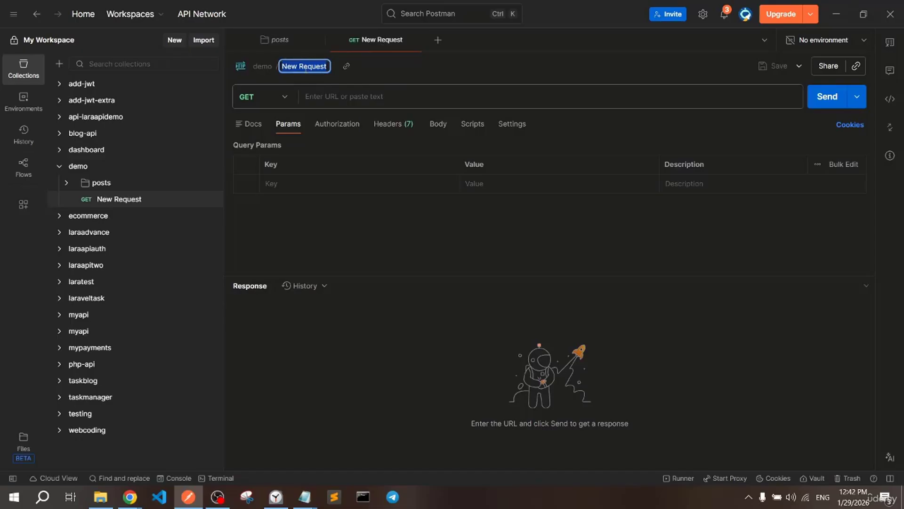
pyautogui.write('posts')
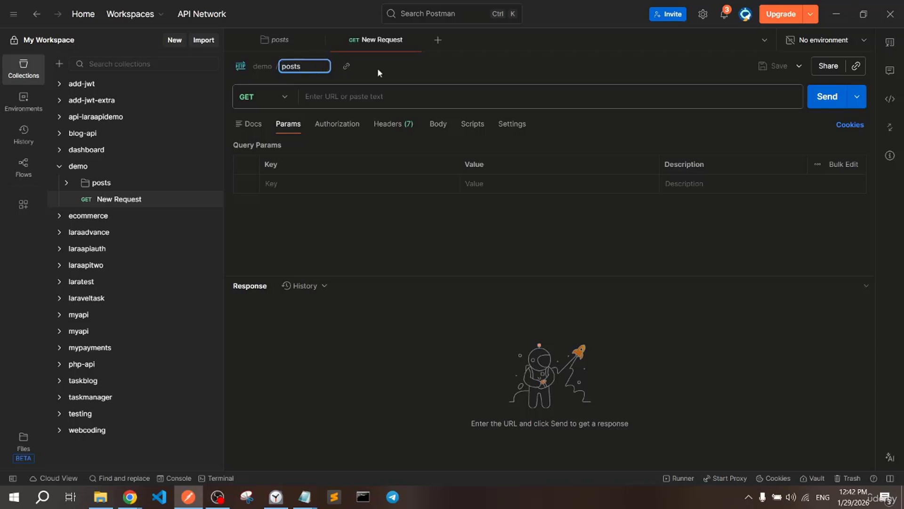
pyautogui.click(403, 66)
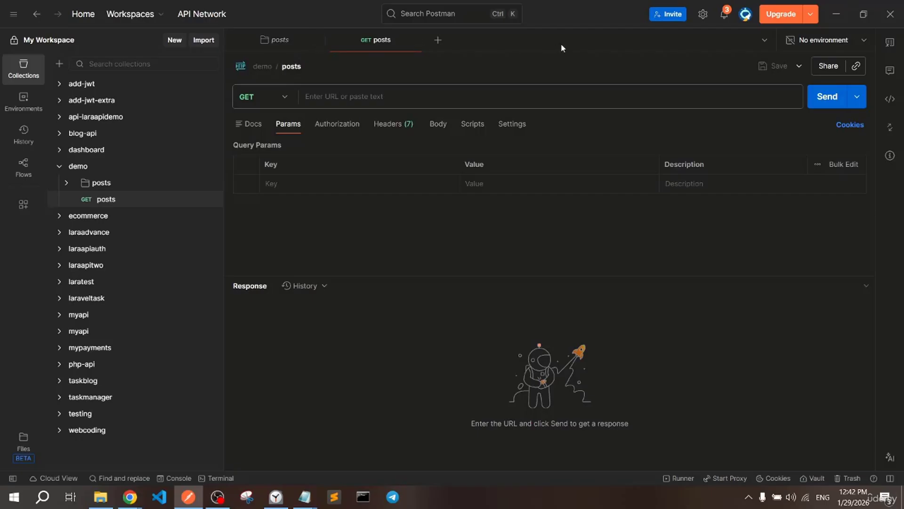
# View the posts folder's overview and description field, and return to the posts request
pyautogui.click(288, 42)
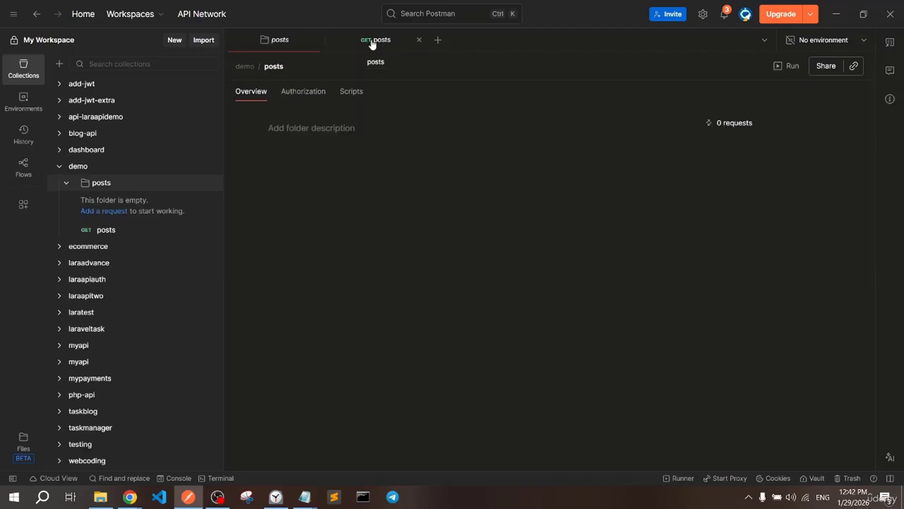
pyautogui.click(322, 131)
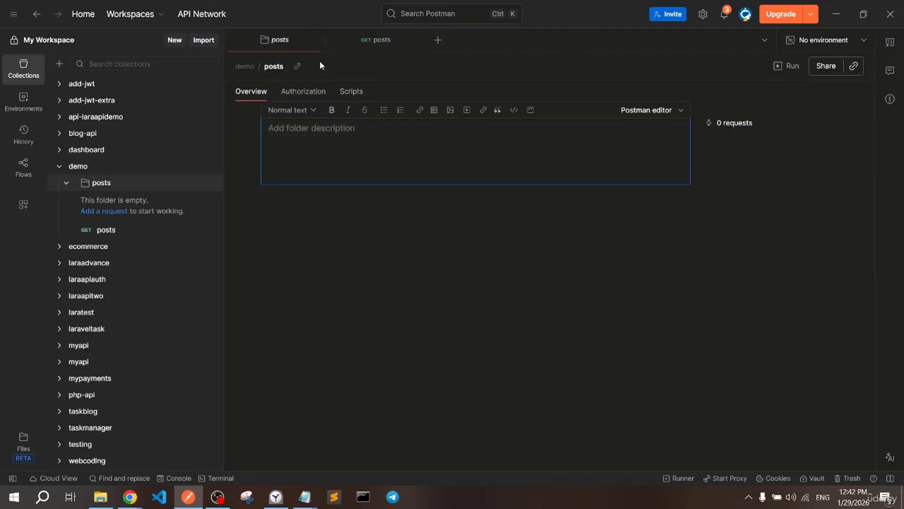
pyautogui.click(410, 70)
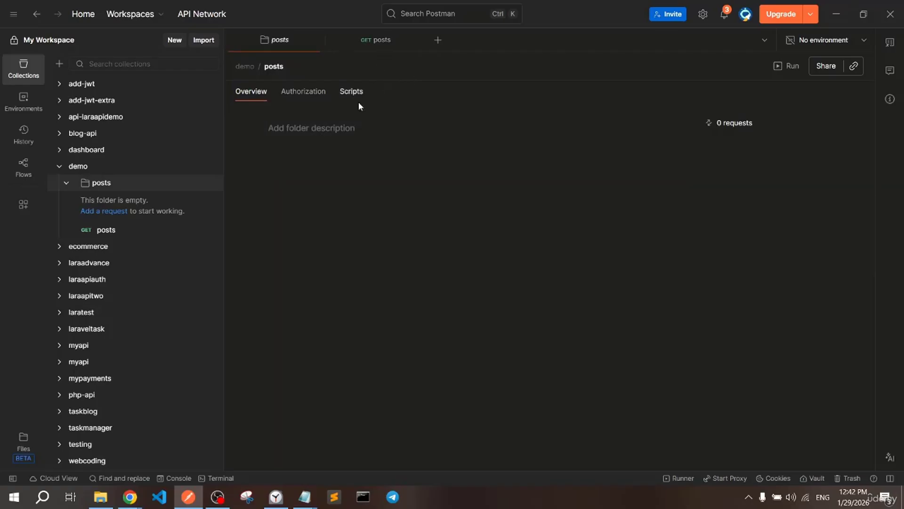
pyautogui.click(398, 44)
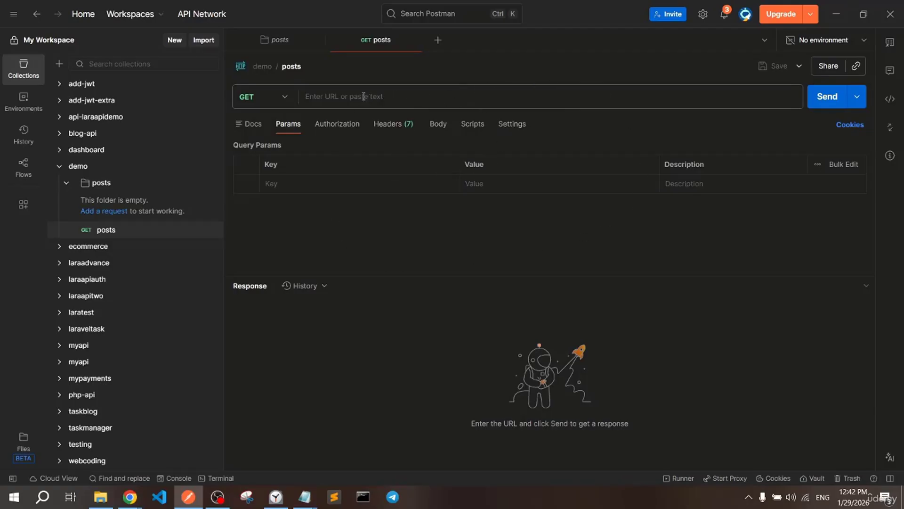
# Examine the posts request's URL field, HTTP method options, query parameters and authorization settings
pyautogui.click(307, 99)
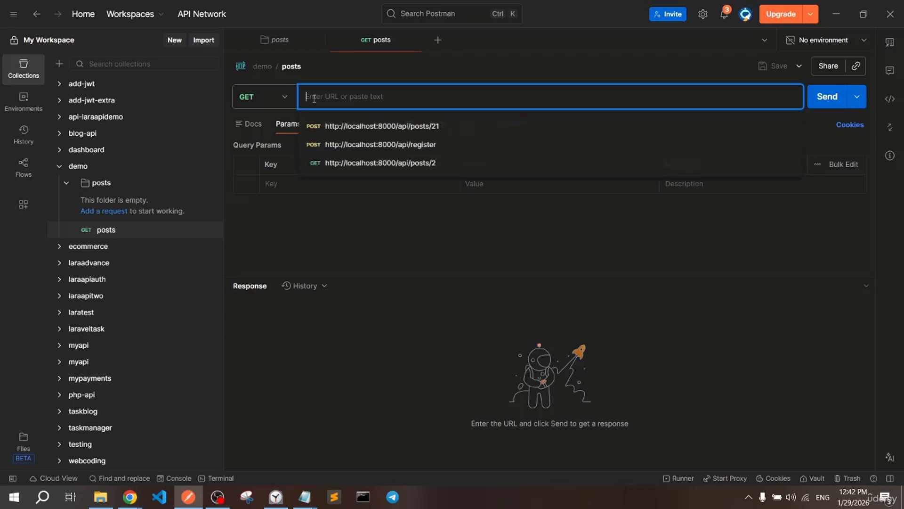
pyautogui.click(285, 97)
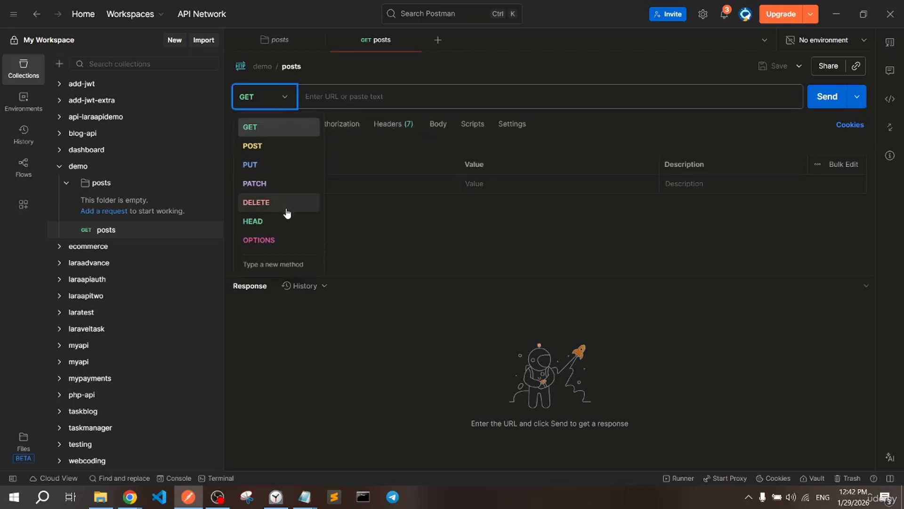
pyautogui.click(285, 98)
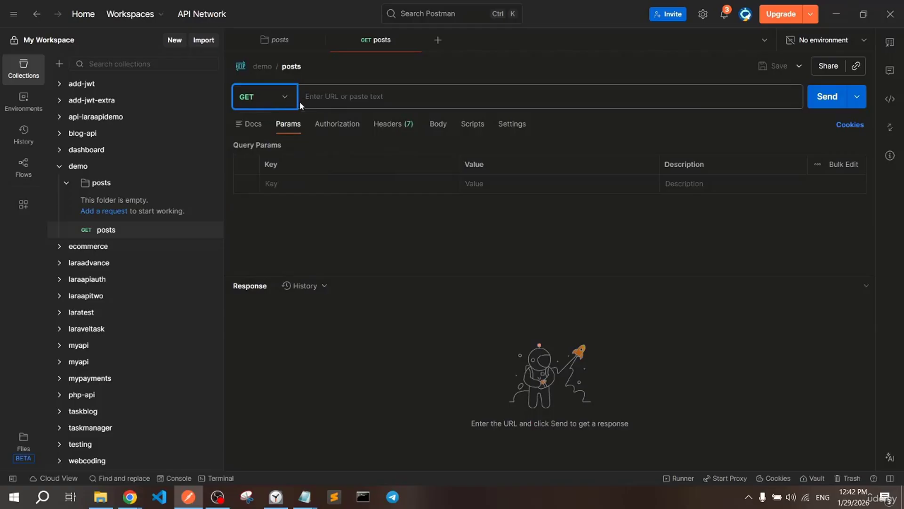
pyautogui.click(378, 98)
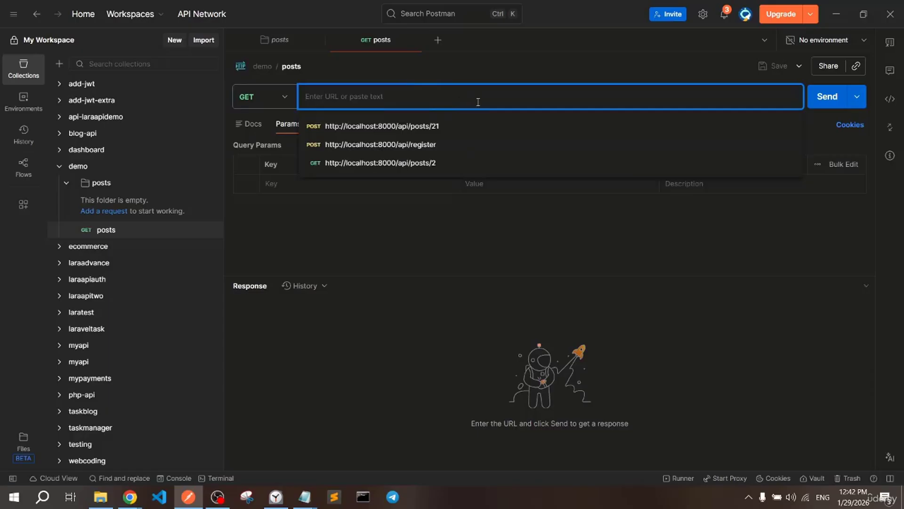
pyautogui.click(471, 203)
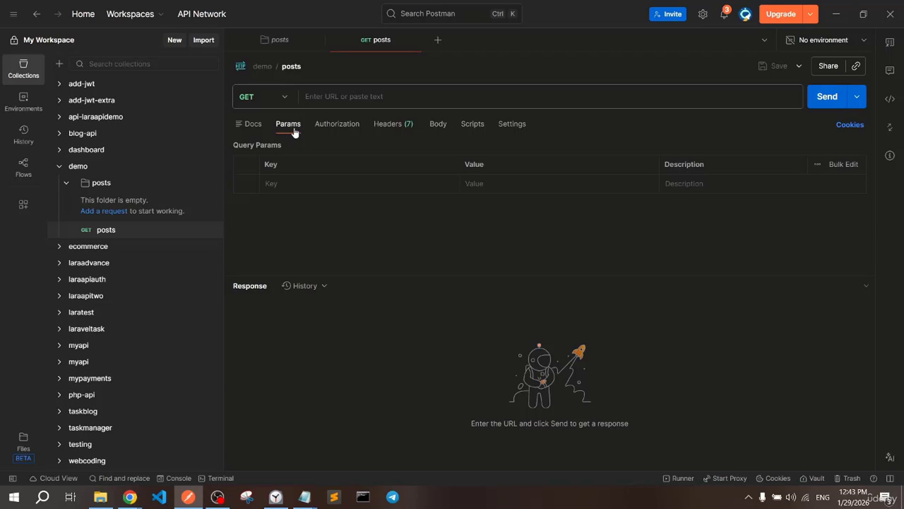
pyautogui.click(305, 181)
pyautogui.click(337, 125)
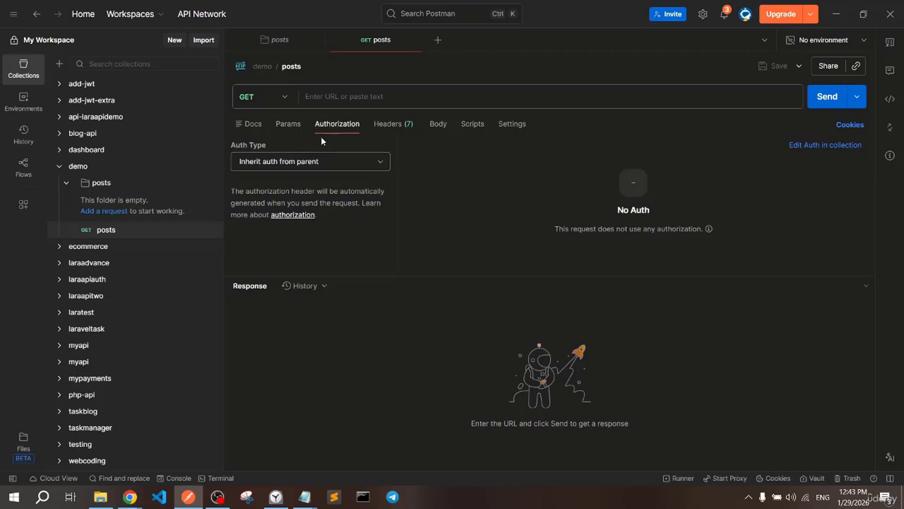
pyautogui.click(296, 128)
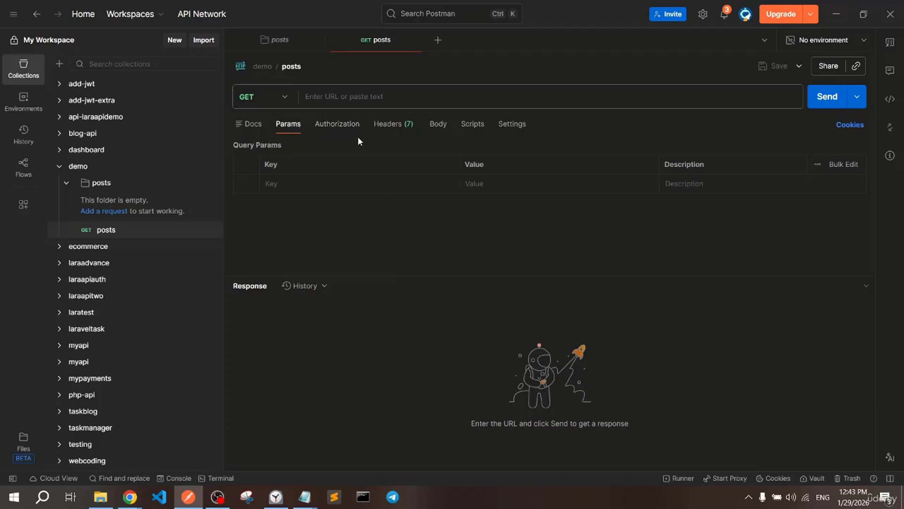
# Add an Accept header with the value application/json to the posts request
pyautogui.click(385, 131)
pyautogui.click(365, 186)
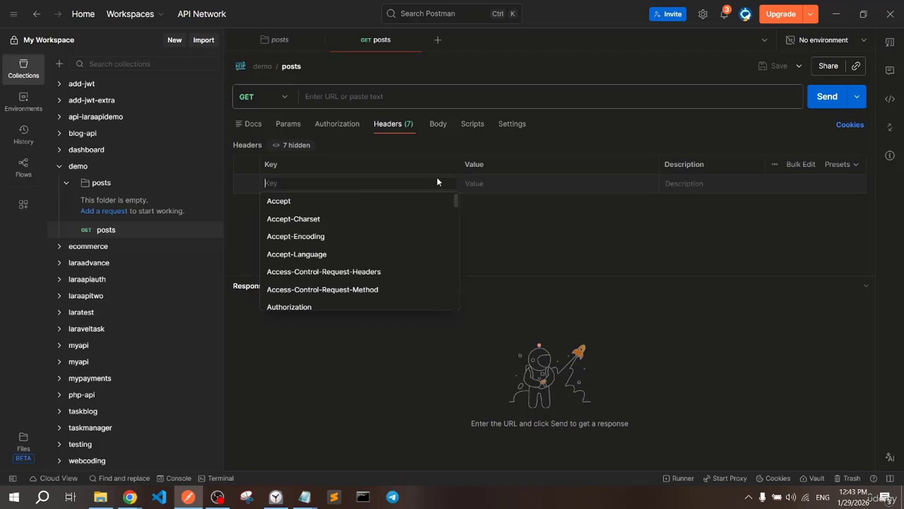
pyautogui.click(414, 199)
pyautogui.click(474, 183)
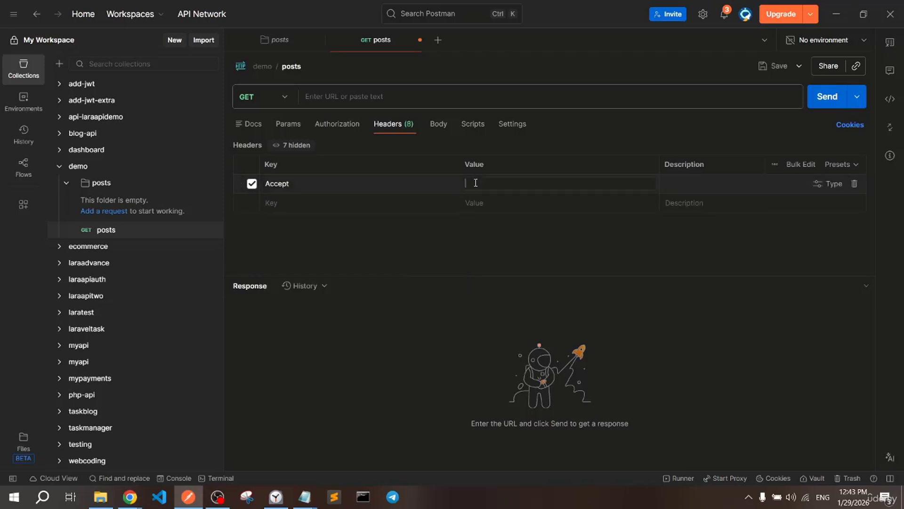
pyautogui.write('application/json')
pyautogui.moveTo(504, 184); pyautogui.dragTo(520, 183)
pyautogui.click(522, 184)
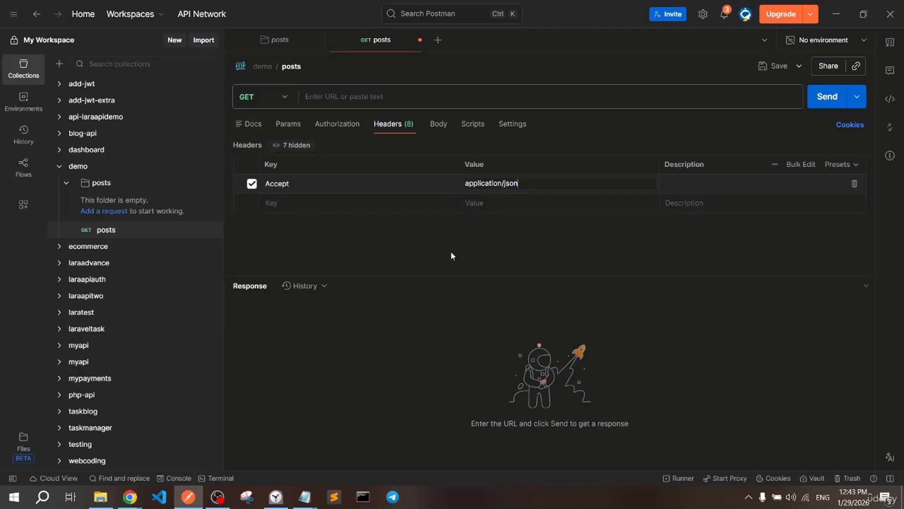
# Add a Content-Type header and copy the Accept header's value application/json into it
pyautogui.click(324, 204)
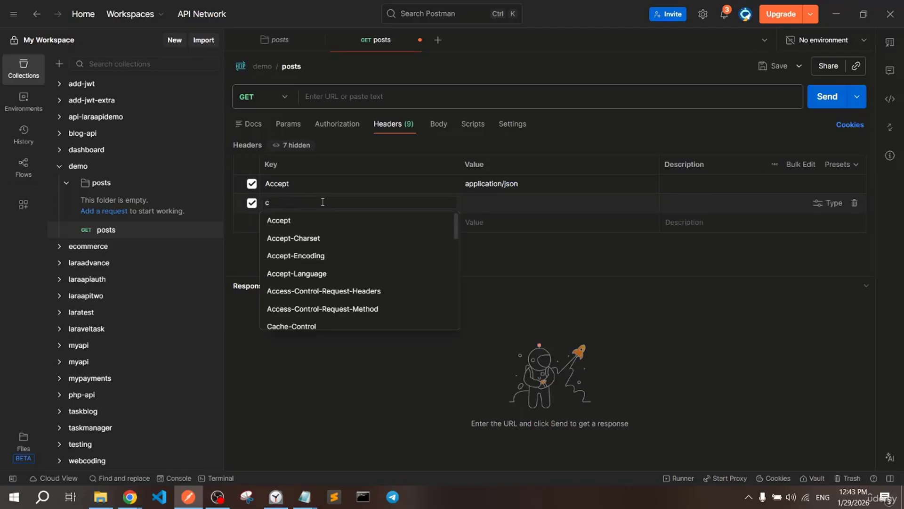
pyautogui.write('ont')
pyautogui.press('Down')
pyautogui.press('Down')
pyautogui.press('Down')
pyautogui.press('Down')
pyautogui.press('Down')
pyautogui.press('Down')
pyautogui.press('Down')
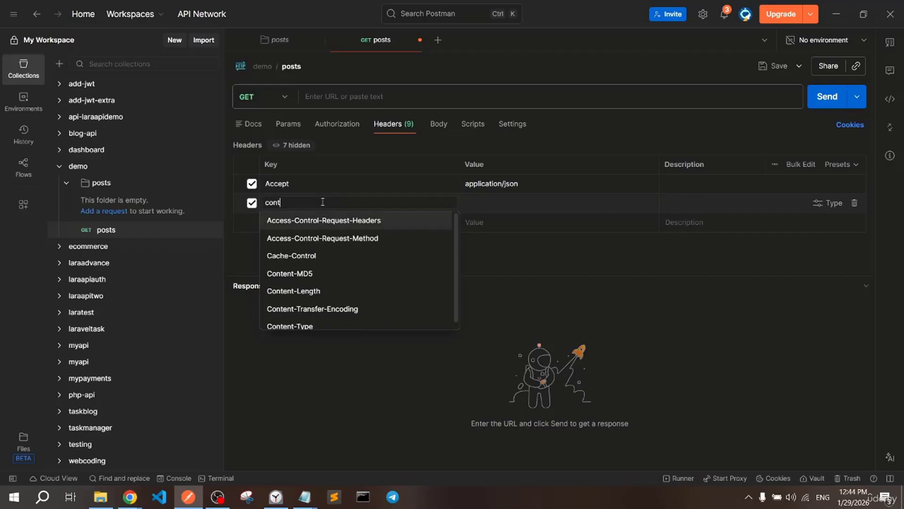
pyautogui.press('Return')
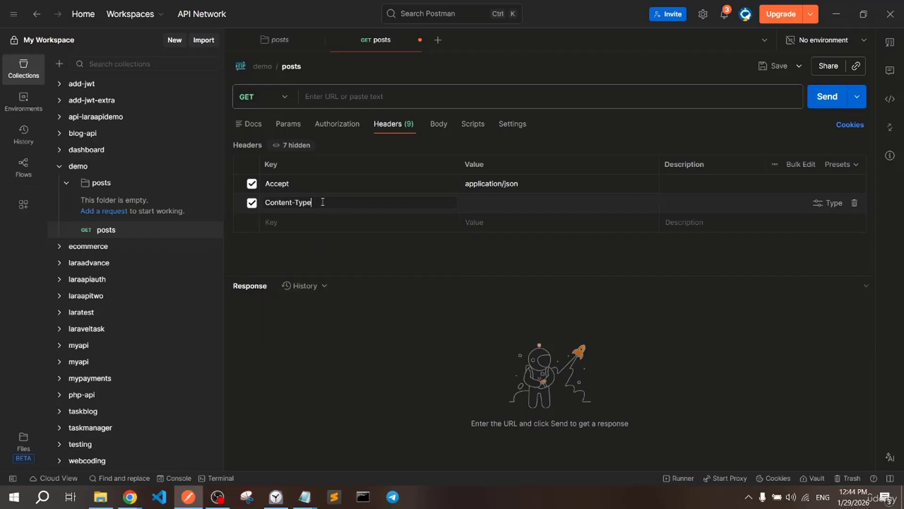
pyautogui.tripleClick(491, 187)
pyautogui.hotkey('ctrl', 'c')
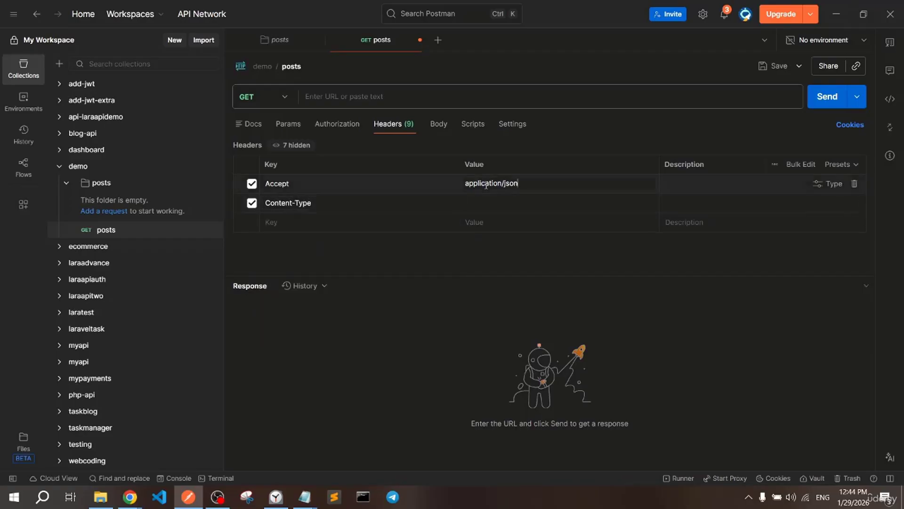
pyautogui.click(462, 202)
pyautogui.hotkey('ctrl', 'v')
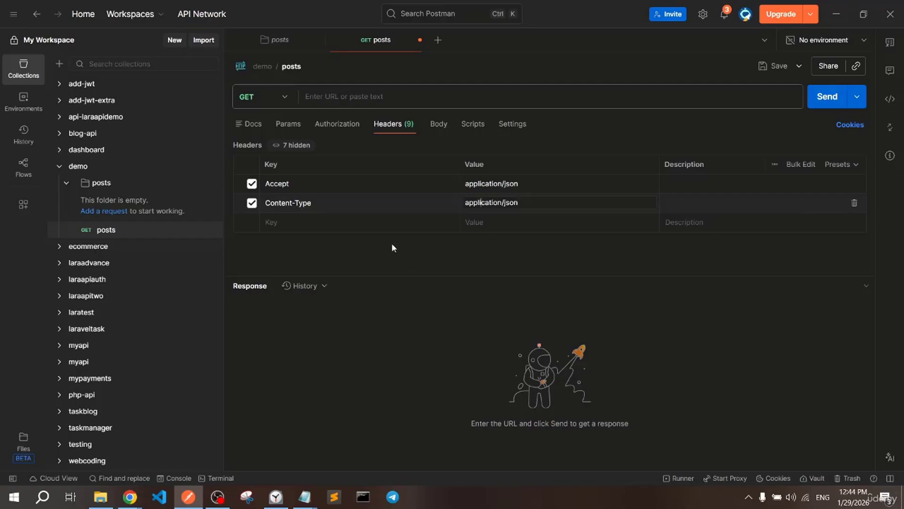
# Add an Authorization header with no value, and check the request's separate authorization settings
pyautogui.click(353, 222)
pyautogui.write('a')
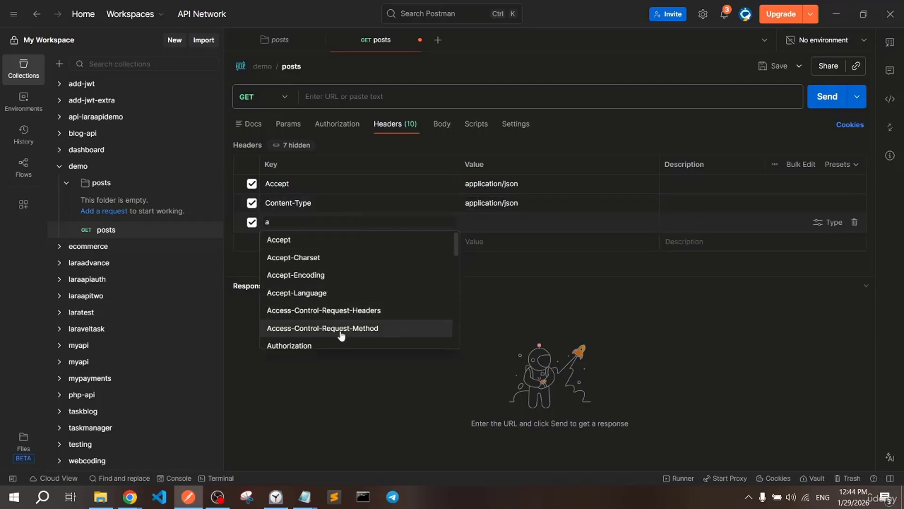
pyautogui.click(313, 346)
pyautogui.click(341, 222)
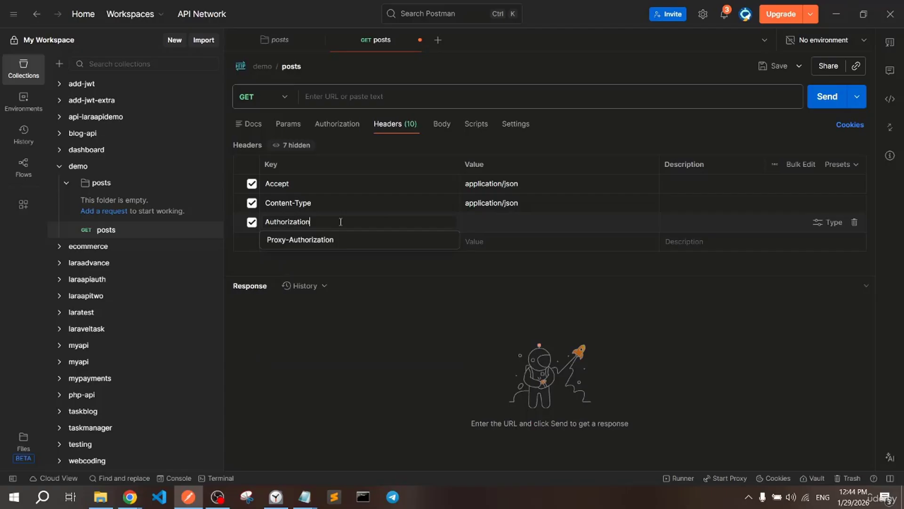
pyautogui.click(462, 223)
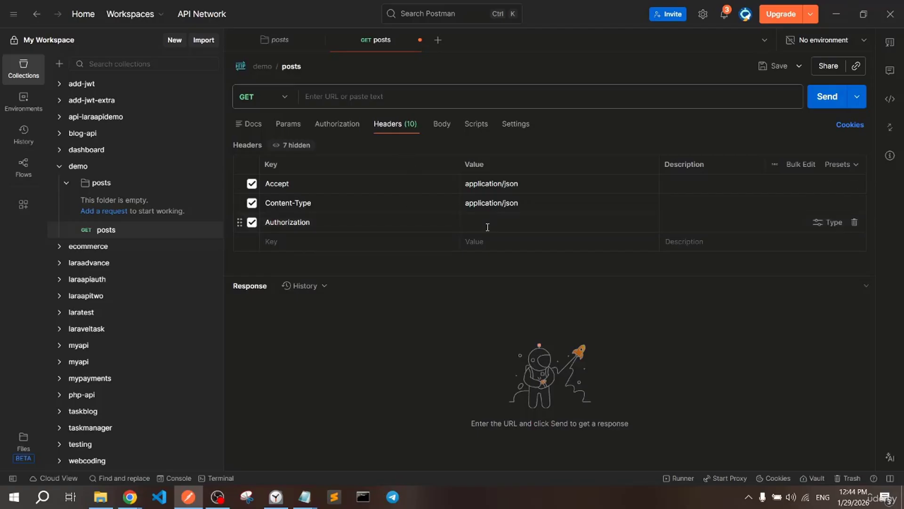
pyautogui.click(347, 125)
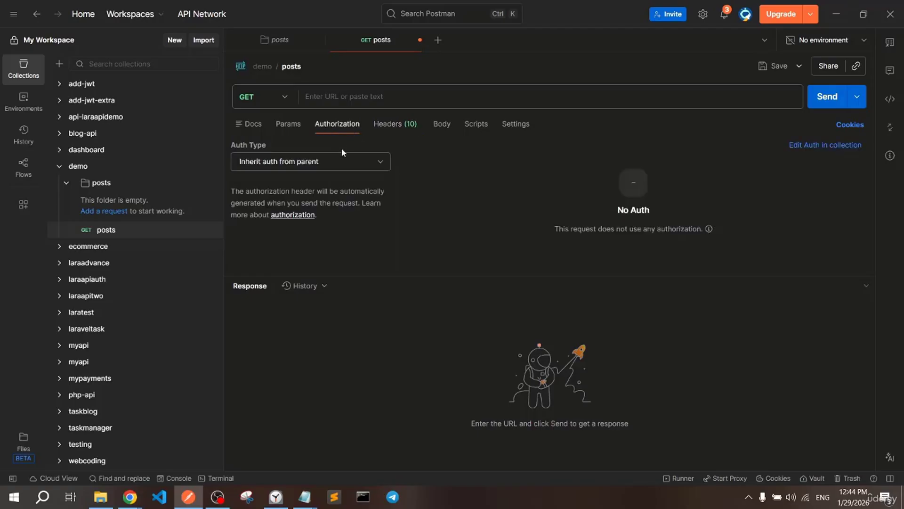
pyautogui.click(389, 127)
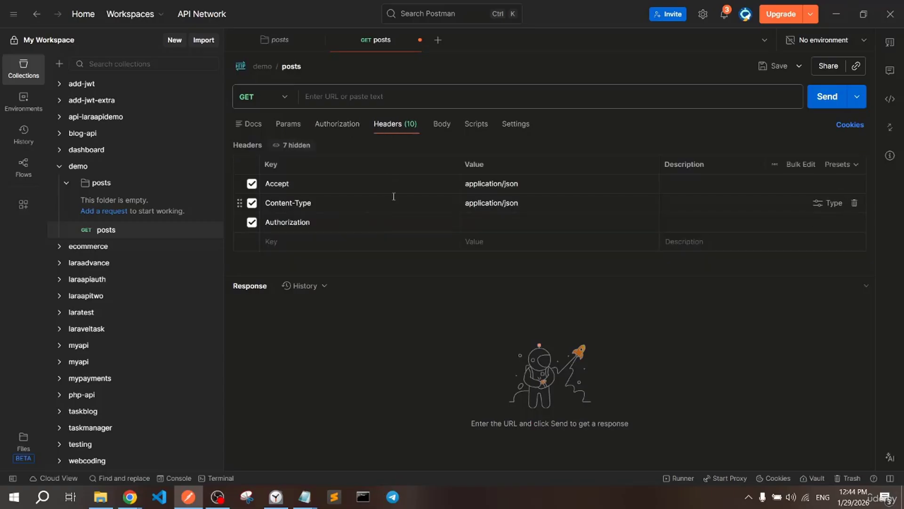
# Look at the form-data option for the request body, and set the body to raw JSON
pyautogui.click(449, 128)
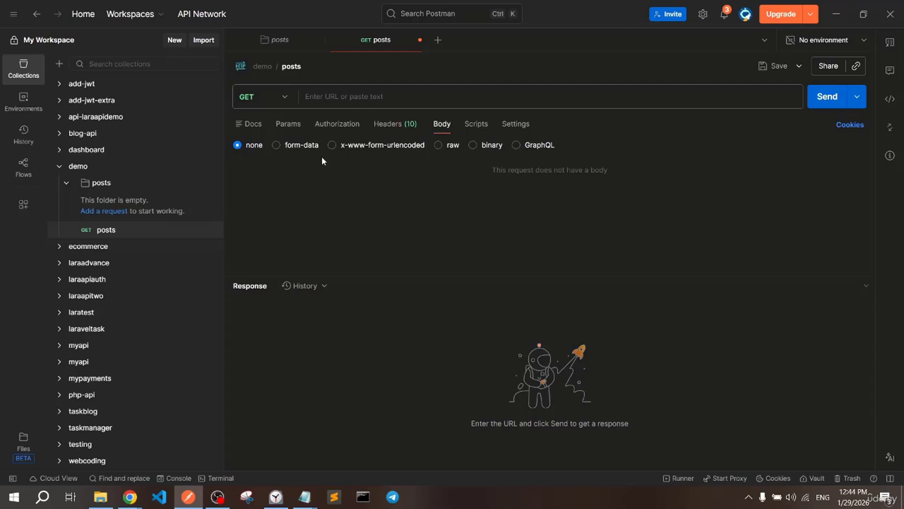
pyautogui.click(301, 146)
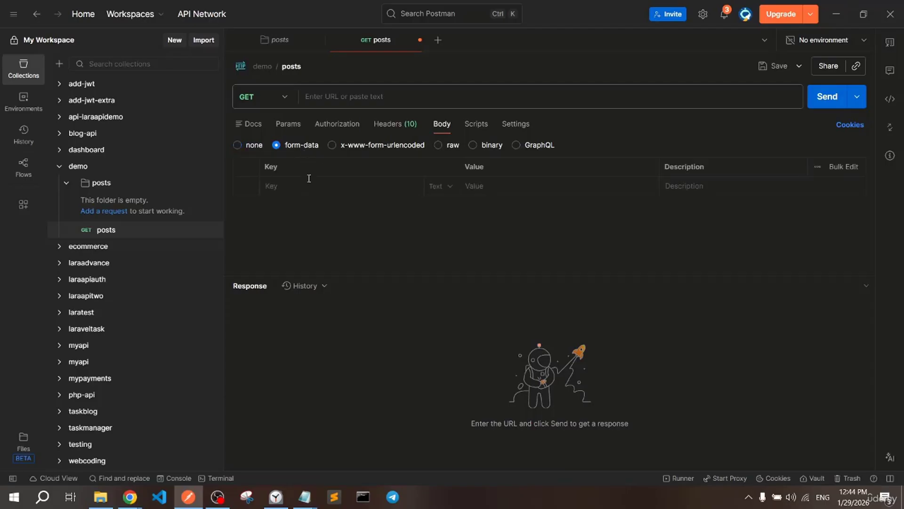
pyautogui.click(484, 188)
pyautogui.click(450, 146)
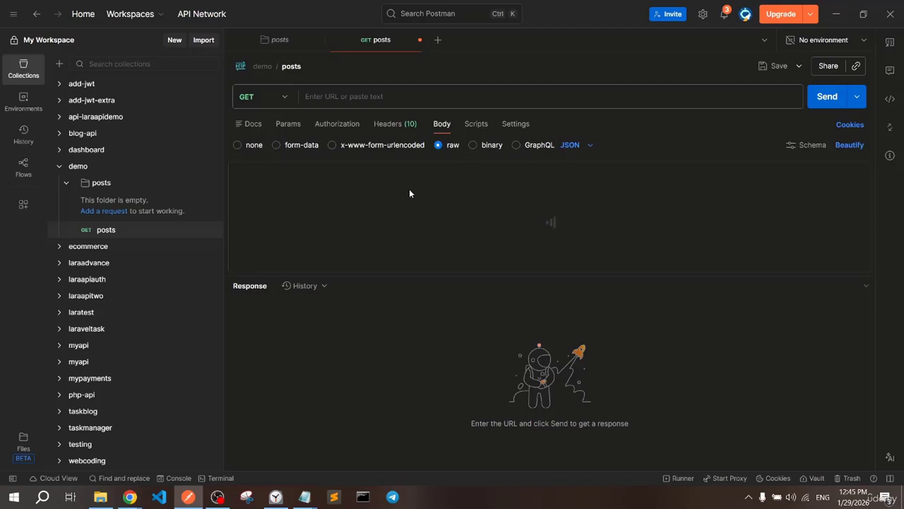
pyautogui.click(435, 187)
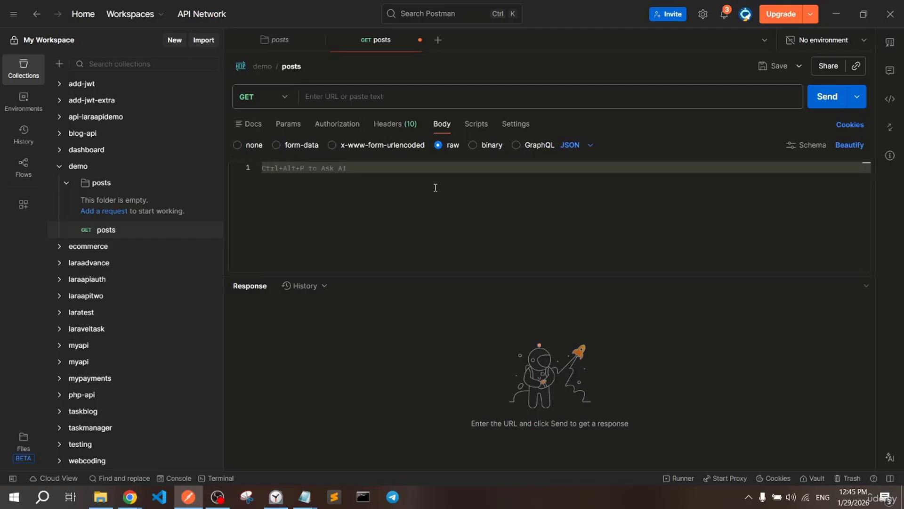
# Write a JSON object in the request body with the key "title" set to "new post title", followed by a comma
pyautogui.write('{')
pyautogui.press('Return')
pyautogui.write('"titl')
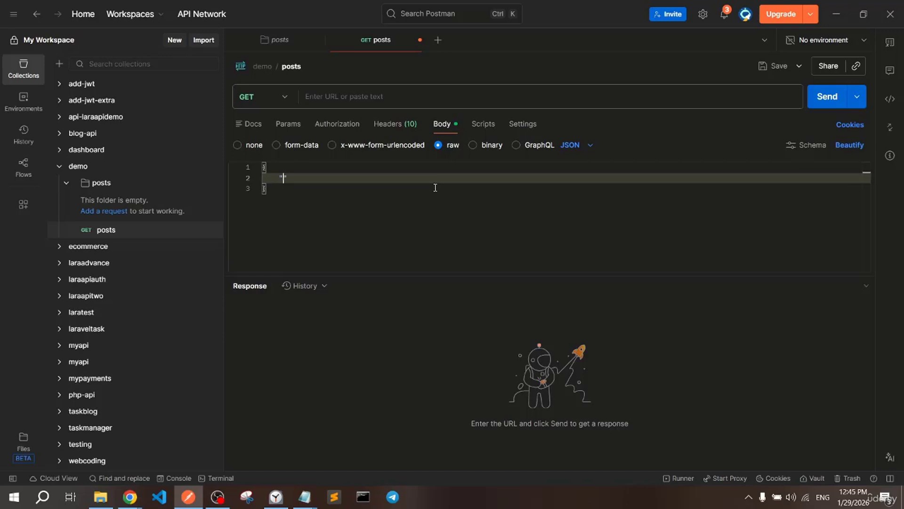
pyautogui.write('e" : "new post title"')
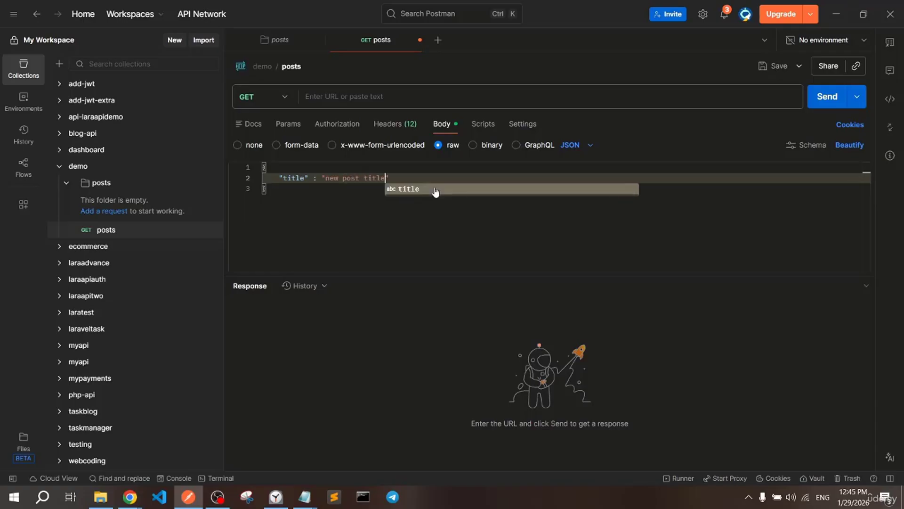
pyautogui.write(',')
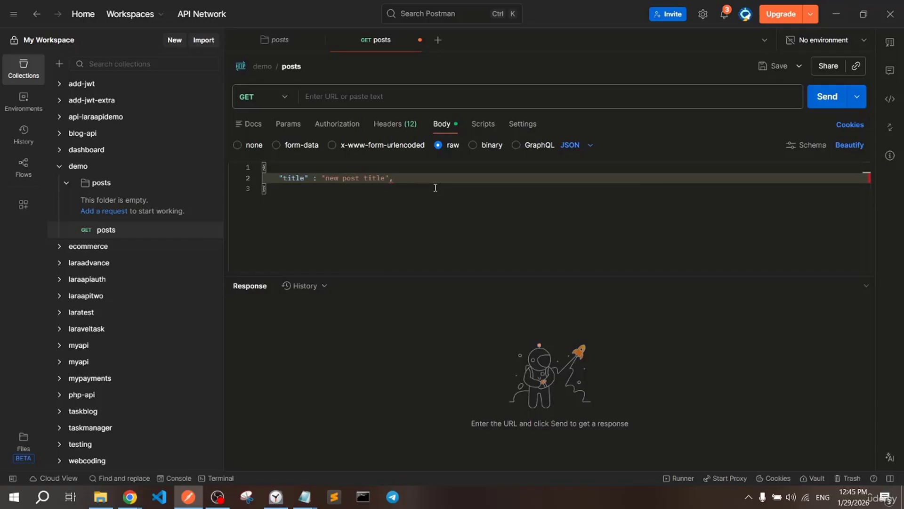
pyautogui.hotkey('ctrl', 'a')
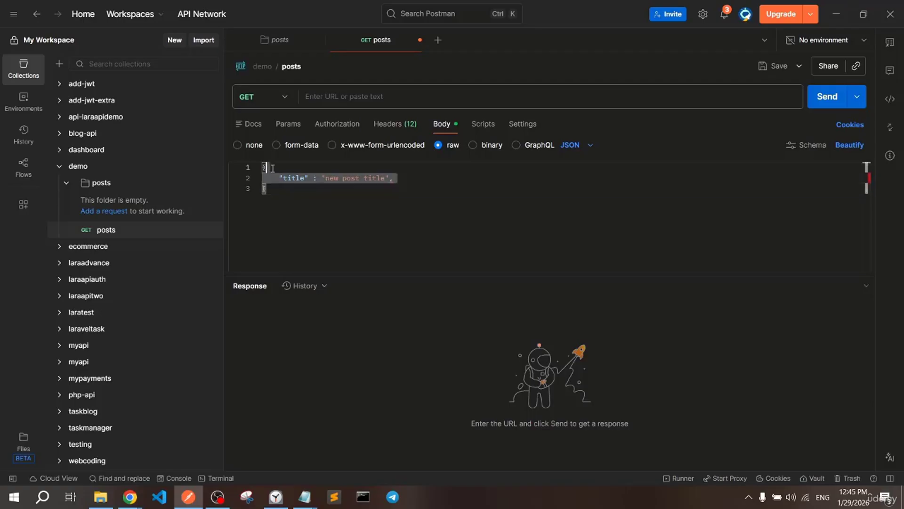
pyautogui.click(265, 167)
pyautogui.hotkey('ctrl', 'a')
pyautogui.press('Right')
pyautogui.hotkey('ctrl', 'a')
pyautogui.press('Right')
pyautogui.hotkey('ctrl', 'a')
pyautogui.click(263, 167)
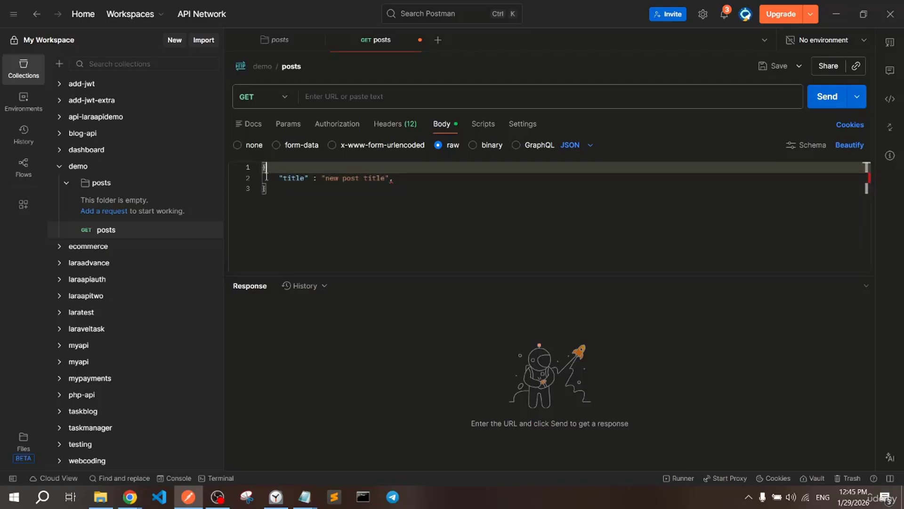
pyautogui.hotkey('ctrl', 'a')
pyautogui.press('Right')
pyautogui.hotkey('ctrl', 'a')
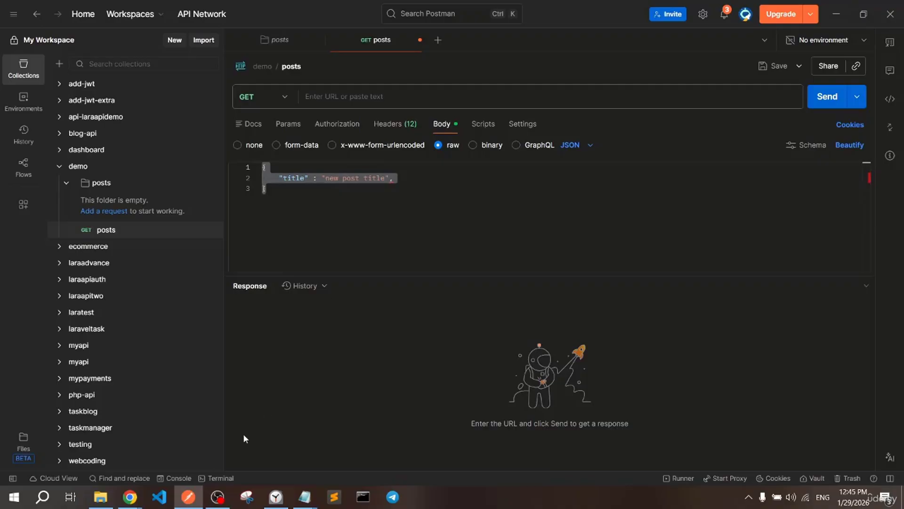
pyautogui.click(217, 497)
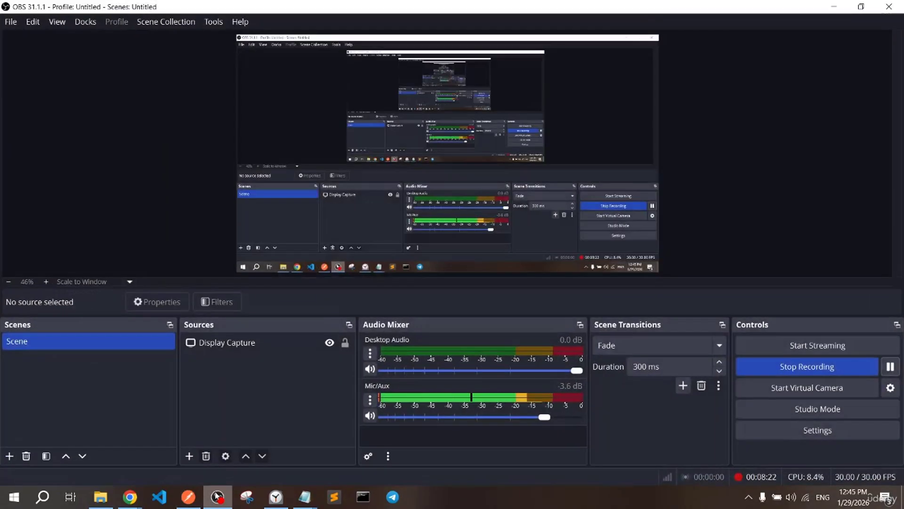
pyautogui.click(217, 496)
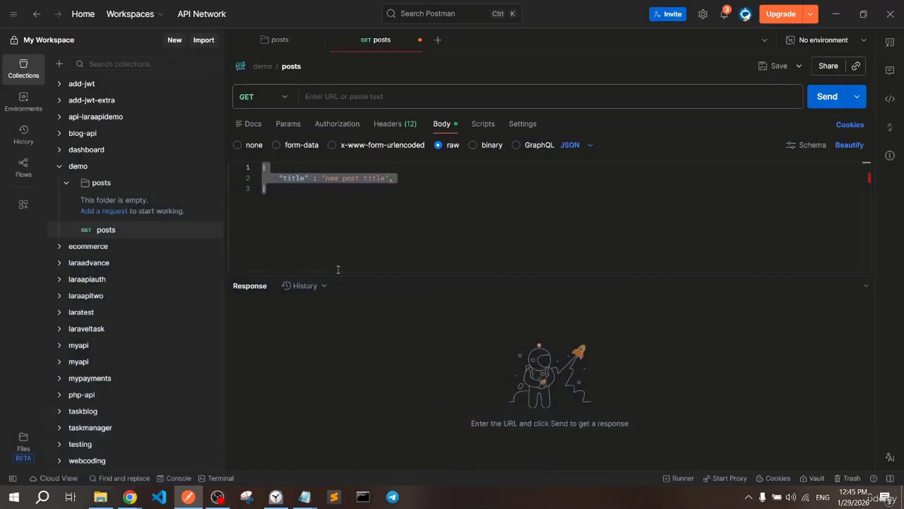
pyautogui.click(312, 188)
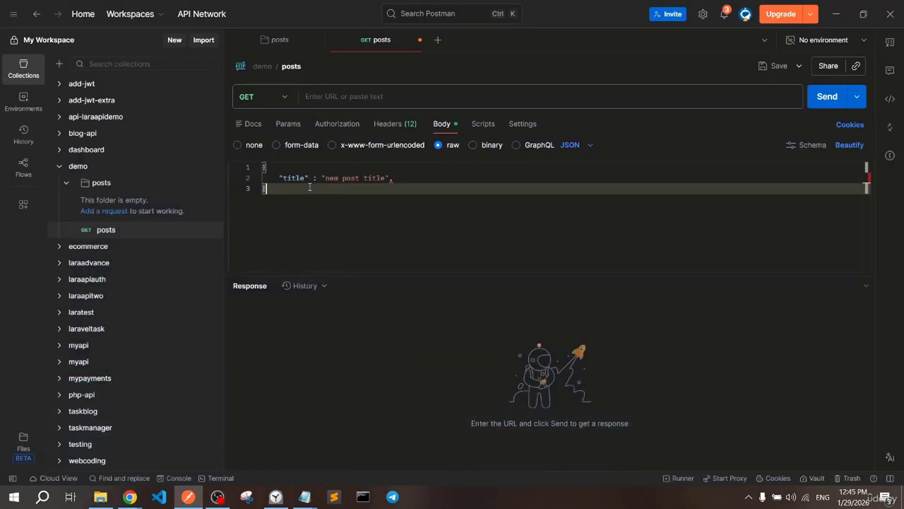
pyautogui.moveTo(270, 189); pyautogui.dragTo(263, 167)
pyautogui.click(271, 189)
pyautogui.click(263, 167)
pyautogui.click(270, 188)
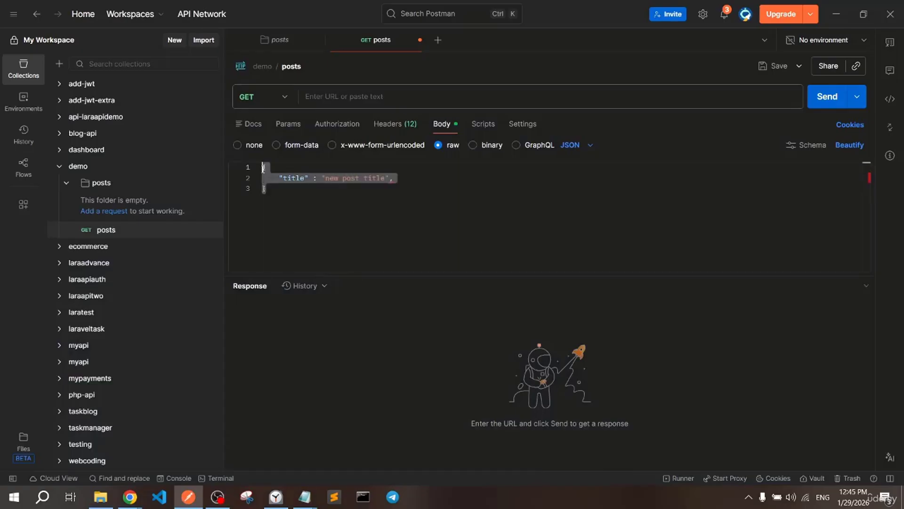
pyautogui.click(274, 190)
pyautogui.click(416, 181)
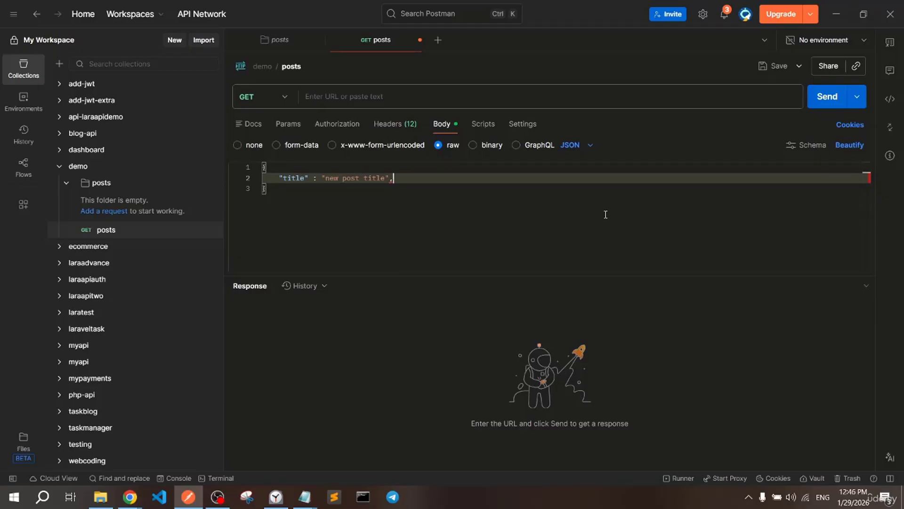
pyautogui.click(455, 97)
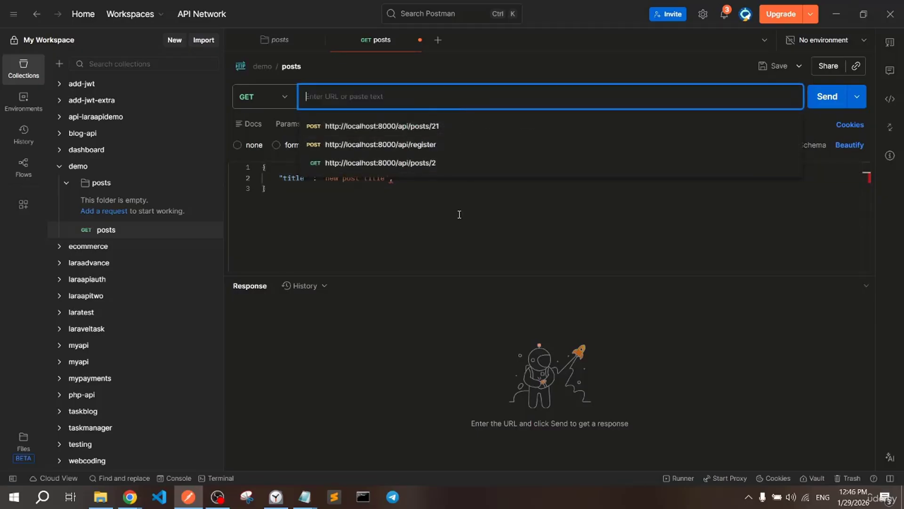
pyautogui.click(426, 230)
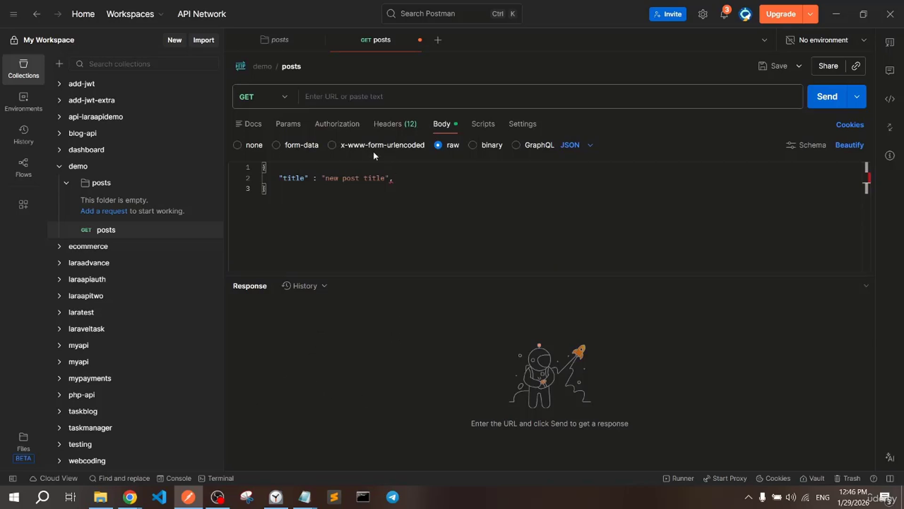
pyautogui.click(377, 99)
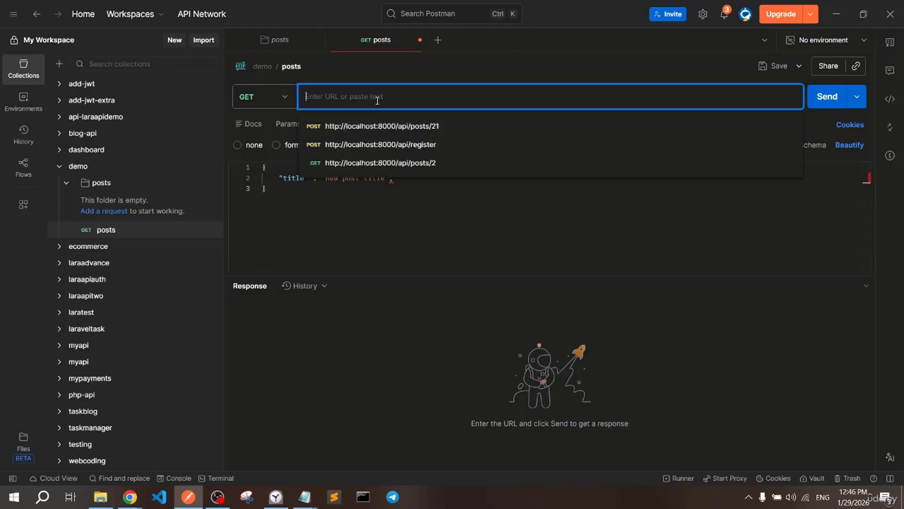
pyautogui.click(350, 237)
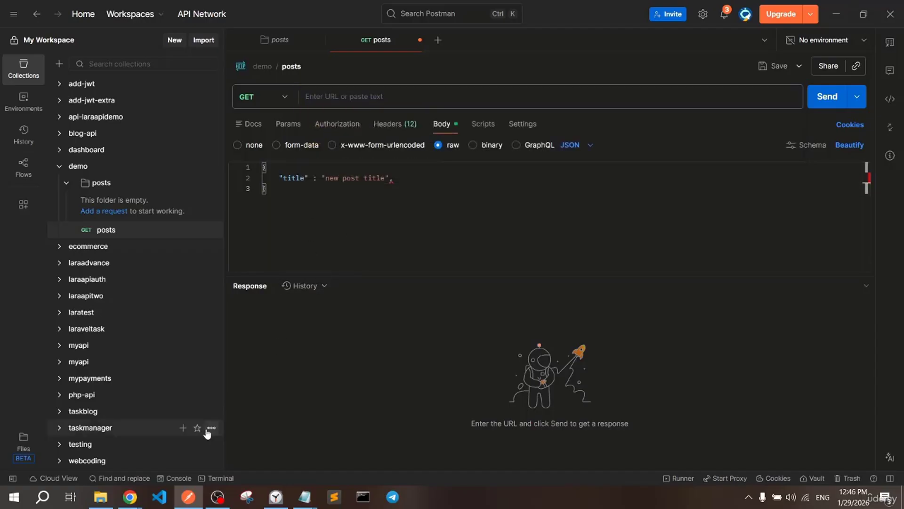
# Switch to the Chrome incognito window, search Google for "json fake api" and open the JSONPlaceholder site
pyautogui.moveTo(130, 497)
pyautogui.click(187, 475)
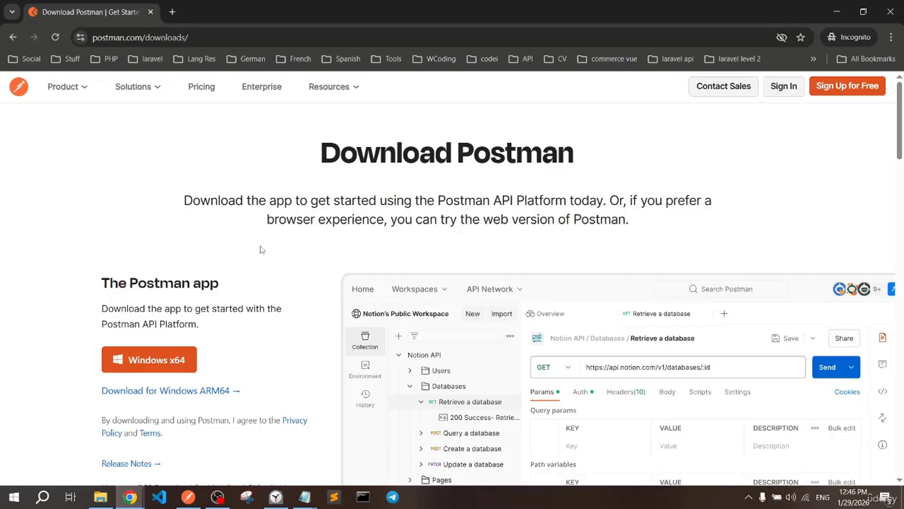
pyautogui.click(224, 38)
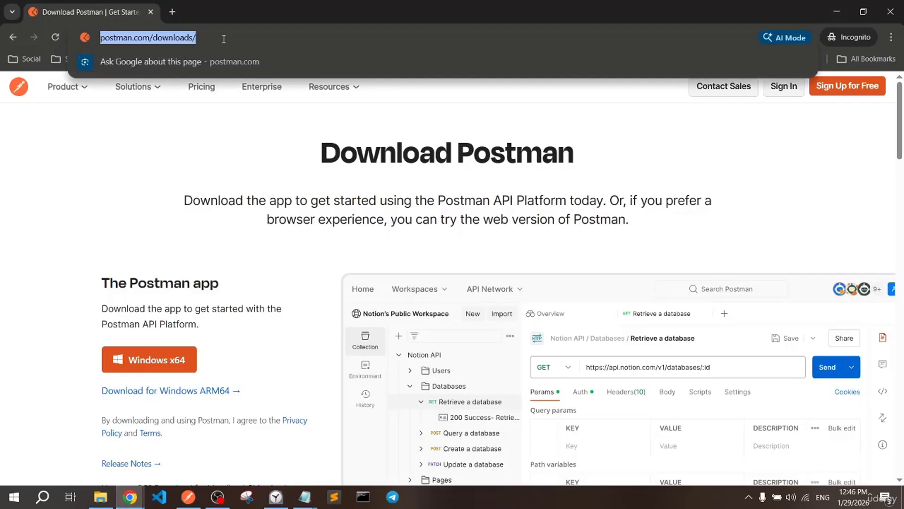
pyautogui.write('json')
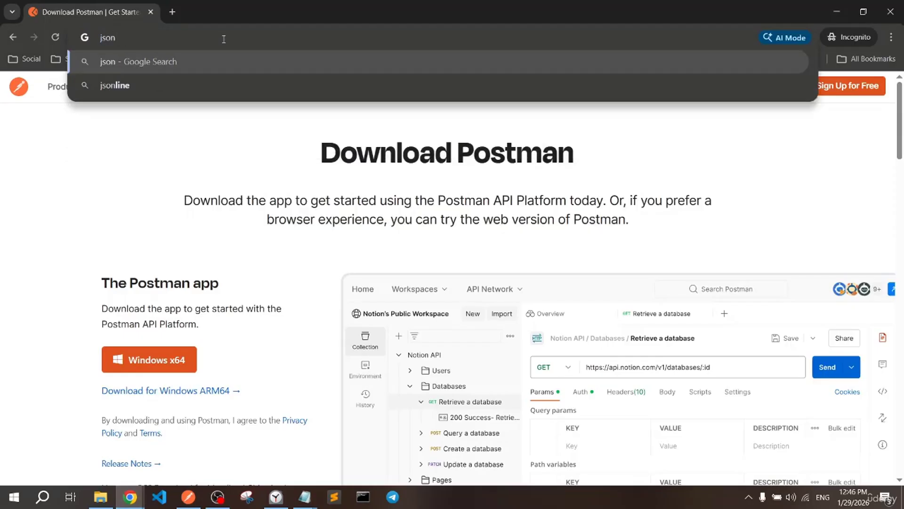
pyautogui.write(' fake a')
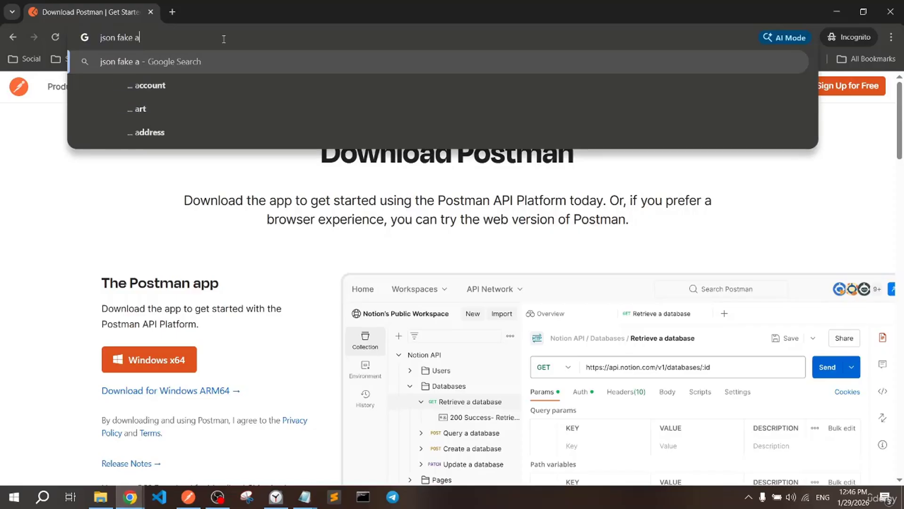
pyautogui.write('pi')
pyautogui.press('Return')
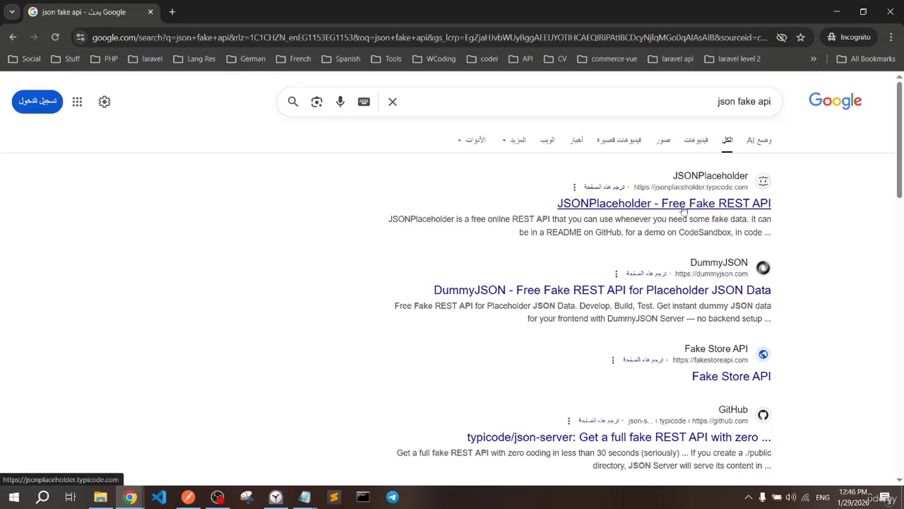
pyautogui.click(660, 210)
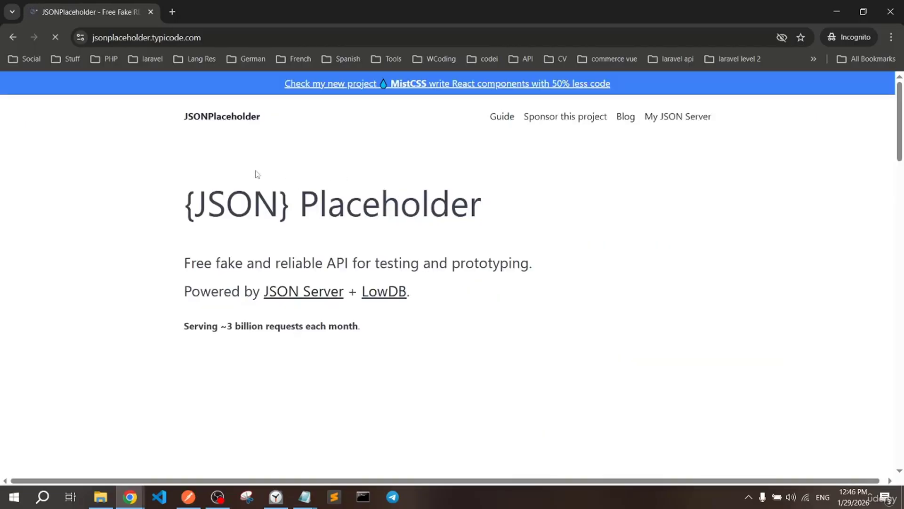
# Look through the JSONPlaceholder home page, from its introduction to the list of available resources
pyautogui.scroll(-2, 157, 193)
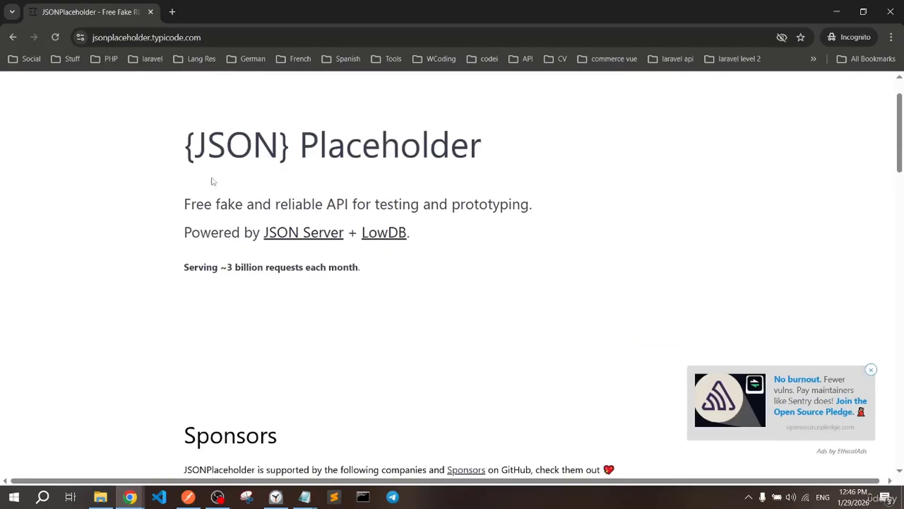
pyautogui.scroll(2, 212, 182)
pyautogui.scroll(-2, 211, 243)
pyautogui.moveTo(212, 204); pyautogui.dragTo(315, 206)
pyautogui.click(251, 206)
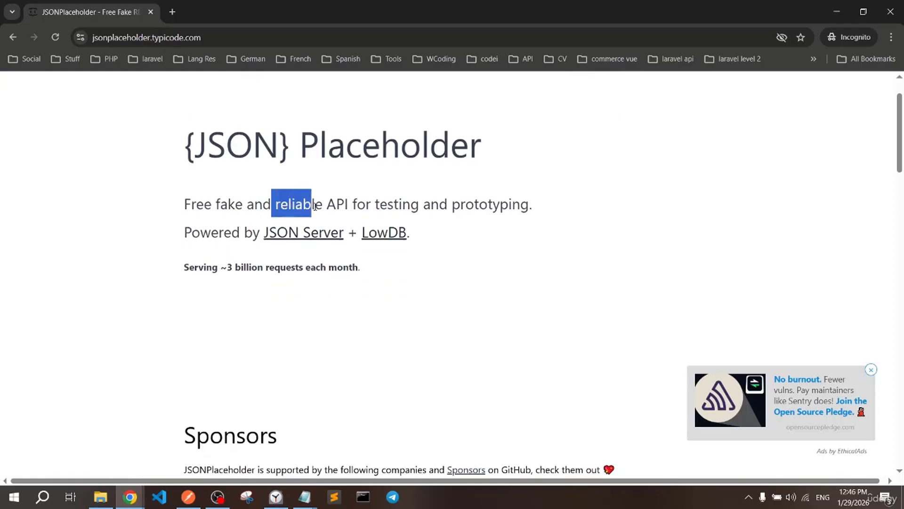
pyautogui.click(307, 206)
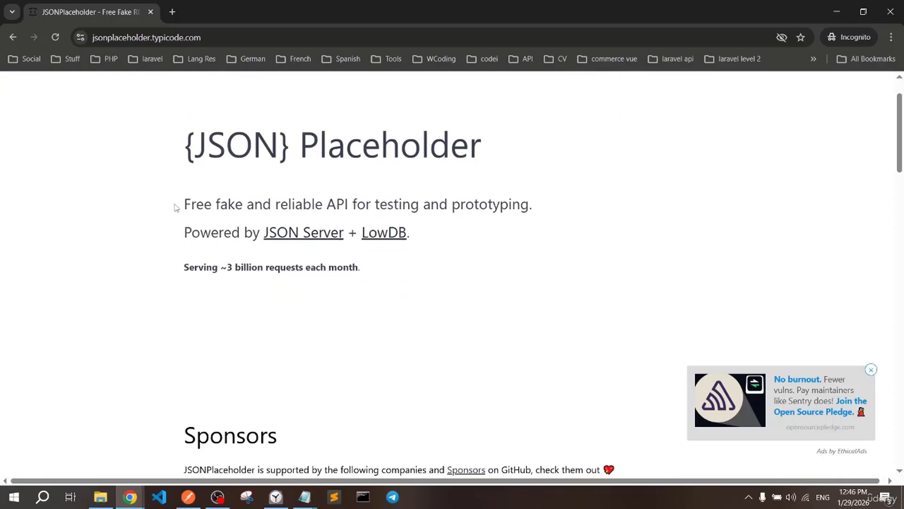
pyautogui.scroll(-5, 173, 207)
pyautogui.scroll(-10, 174, 210)
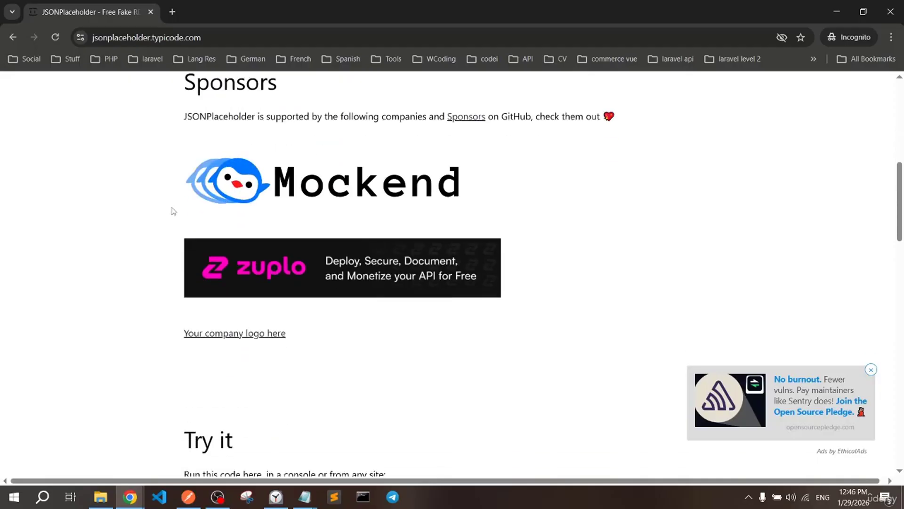
pyautogui.scroll(-10, 173, 210)
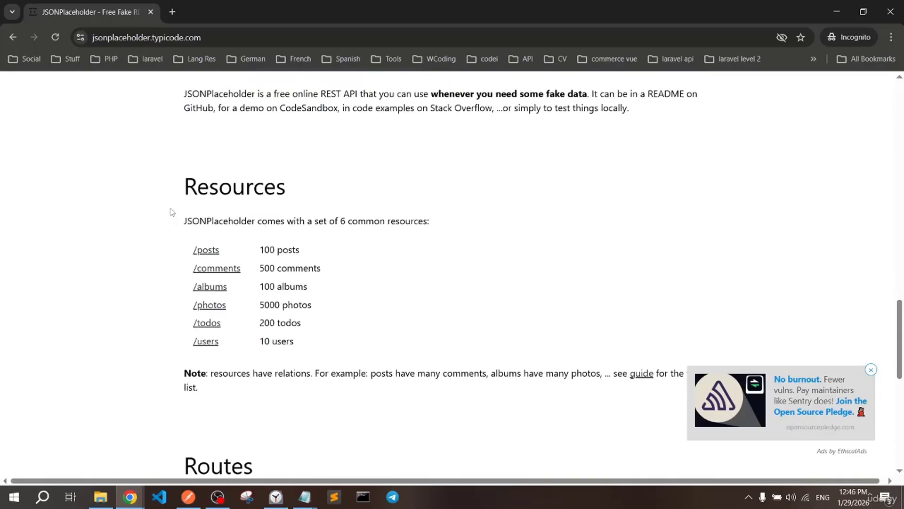
pyautogui.scroll(1, 174, 210)
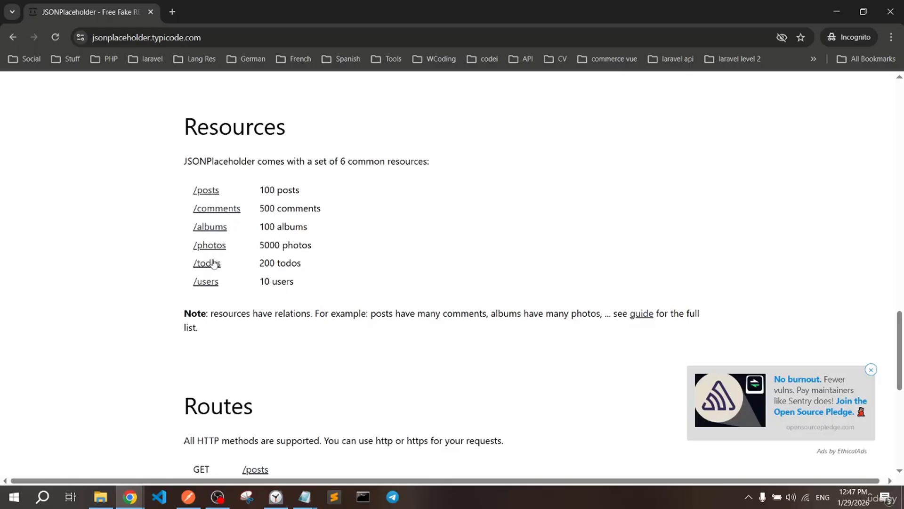
pyautogui.moveTo(259, 189); pyautogui.dragTo(296, 227)
pyautogui.click(284, 224)
pyautogui.click(284, 222)
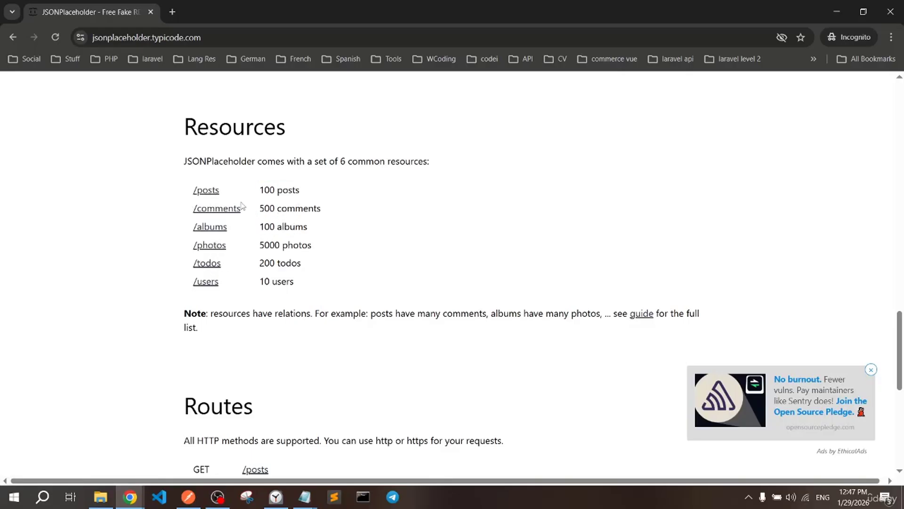
# Open JSONPlaceholder's /posts resource and copy the page's URL
pyautogui.click(212, 194)
pyautogui.hotkey('ctrl', 'l')
pyautogui.hotkey('ctrl', 'c')
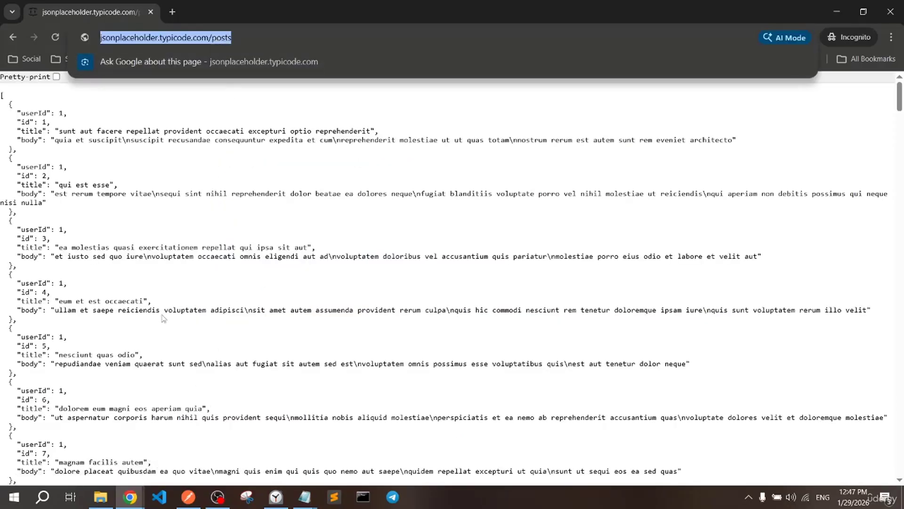
pyautogui.click(94, 136)
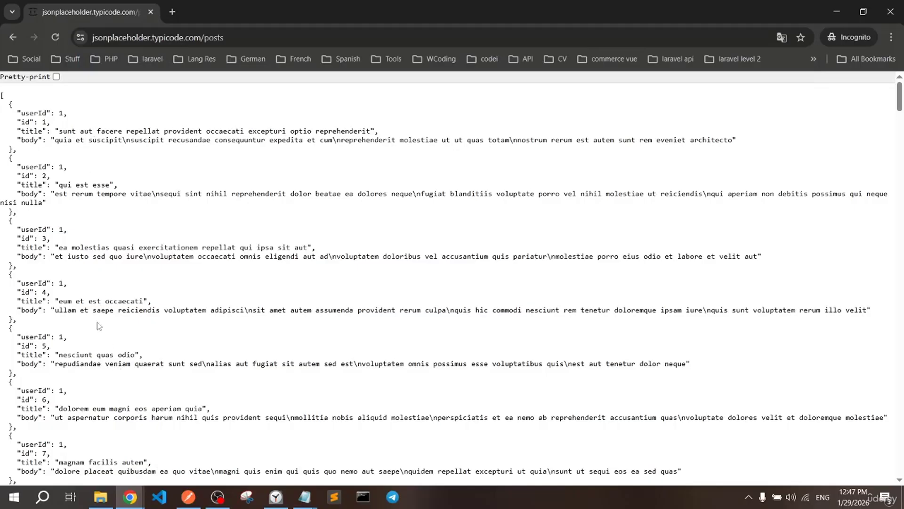
# Load the copied jsonplaceholder.typicode.com/posts URL in the other Chrome window and check which extension formats the JSON
pyautogui.moveTo(130, 497)
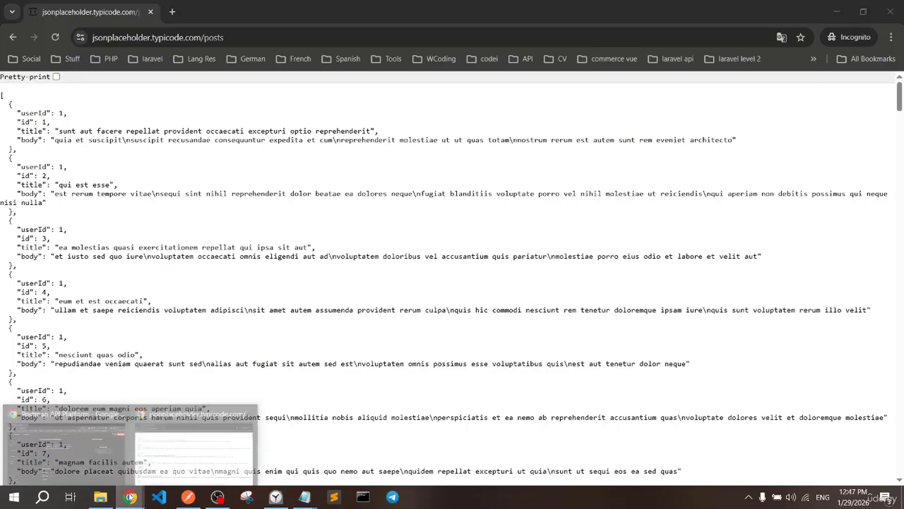
pyautogui.click(112, 460)
pyautogui.hotkey('ctrl', 'l')
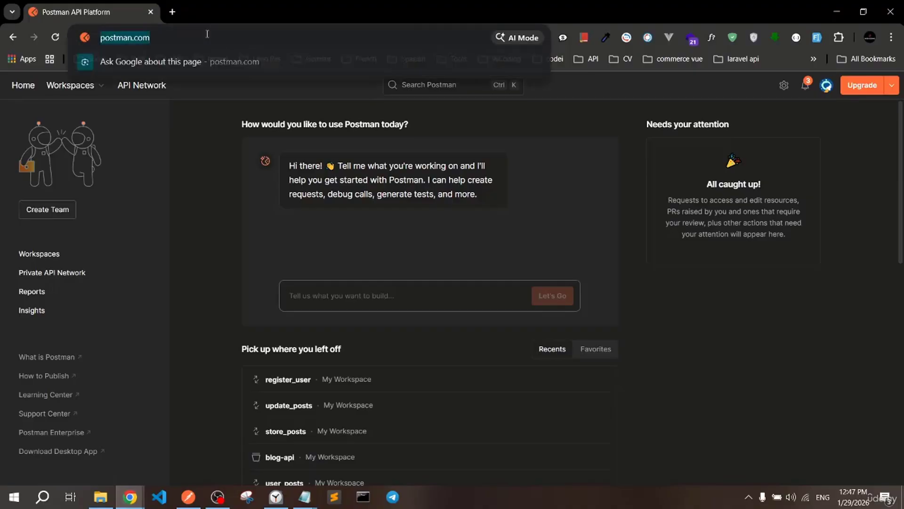
pyautogui.hotkey('ctrl', 'v')
pyautogui.press('Return')
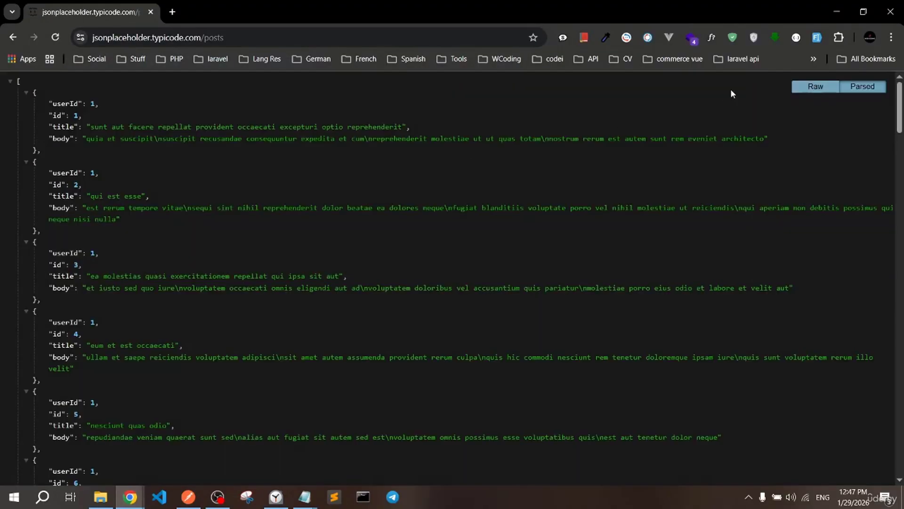
pyautogui.rightClick(795, 40)
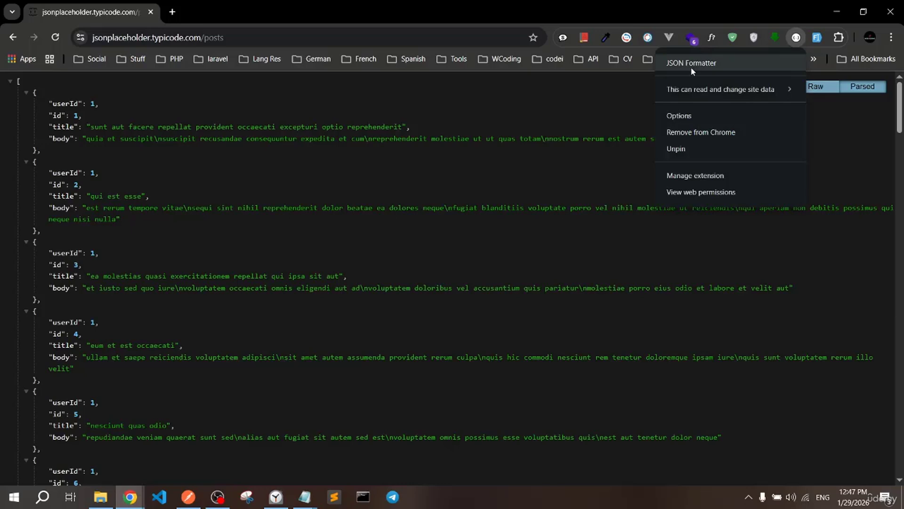
pyautogui.click(560, 121)
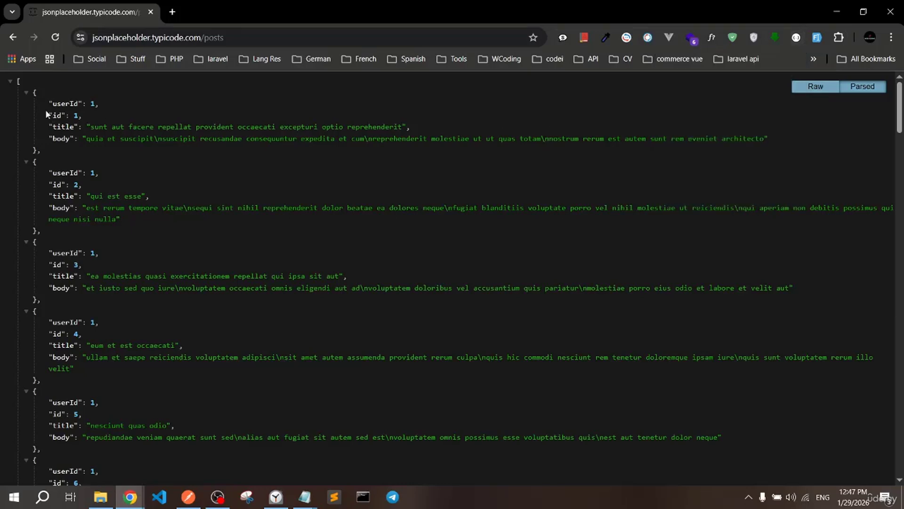
# Look over the formatted post objects on the JSONPlaceholder /posts page
pyautogui.moveTo(35, 93); pyautogui.dragTo(49, 381)
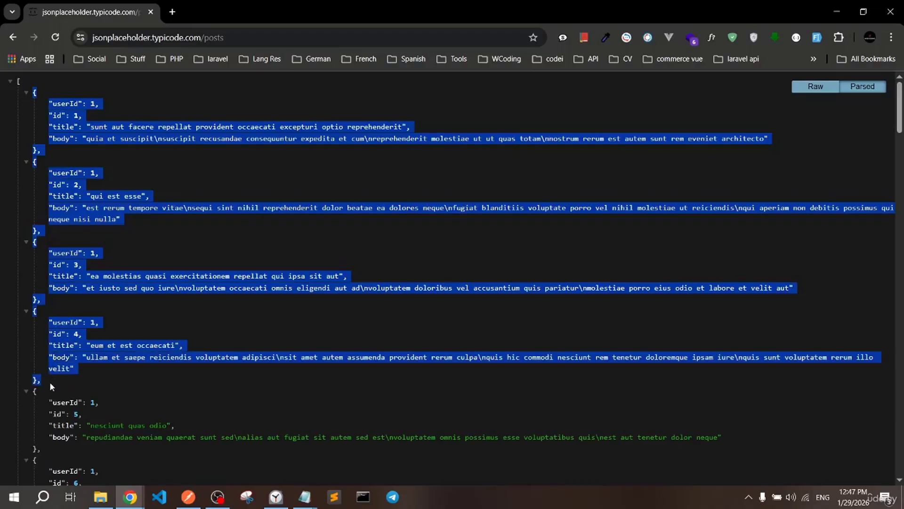
pyautogui.click(54, 379)
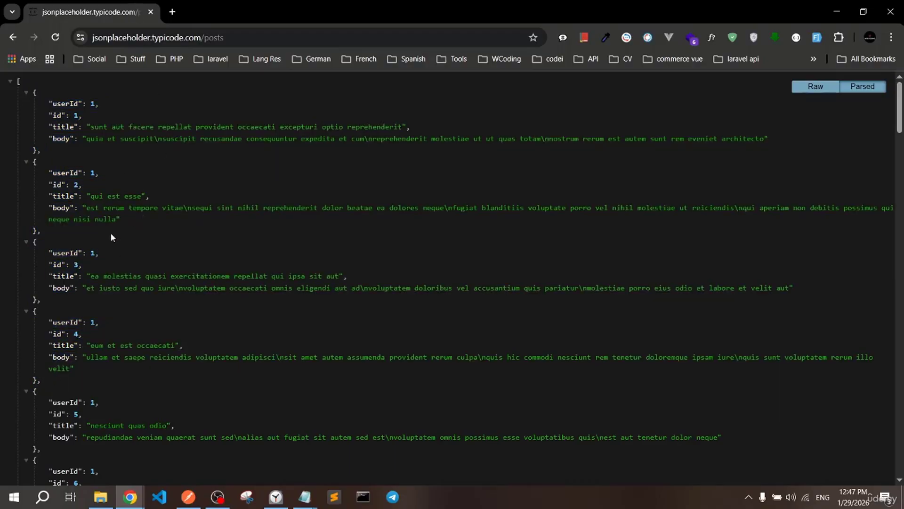
pyautogui.scroll(-3, 111, 236)
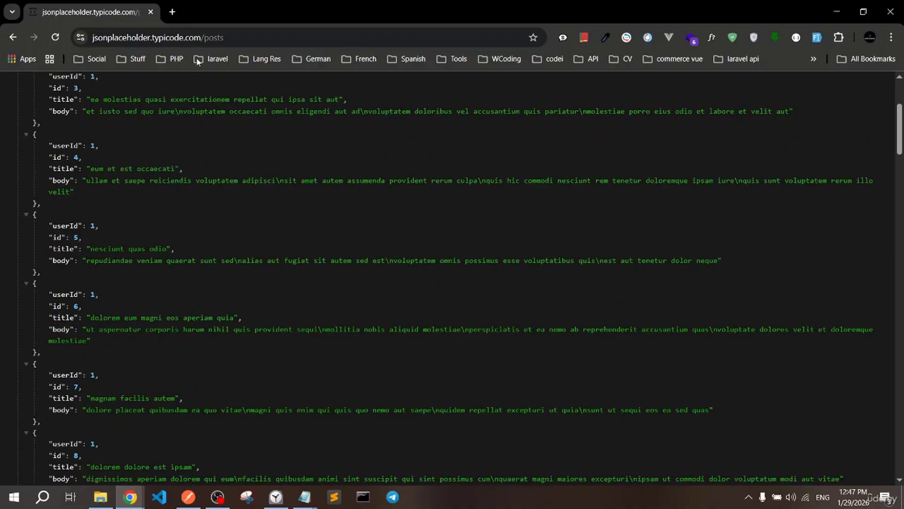
# Copy the JSONPlaceholder /posts URL and paste it as the address of the demo posts request in Postman
pyautogui.click(201, 41)
pyautogui.hotkey('ctrl', 'c')
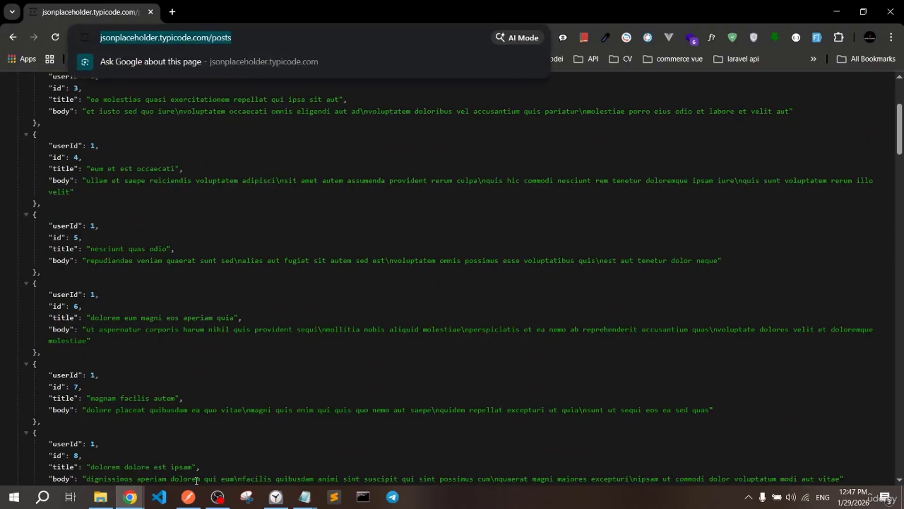
pyautogui.click(188, 497)
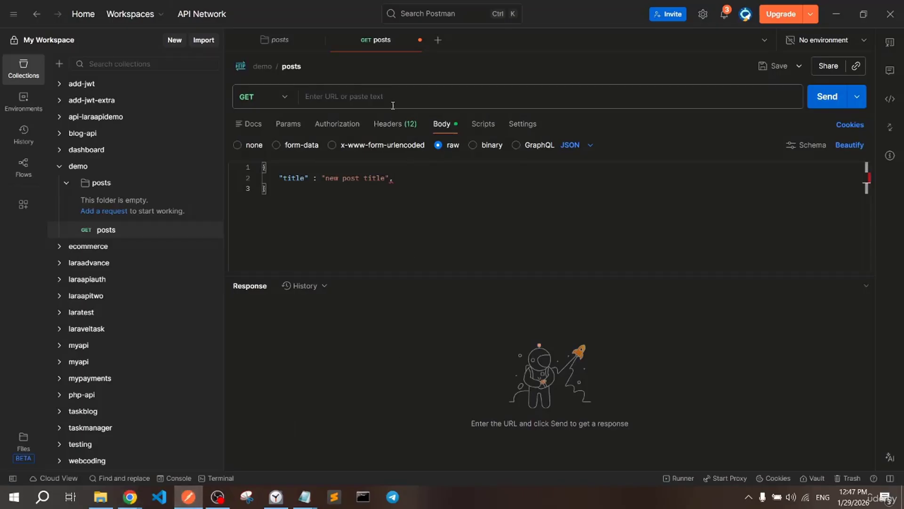
pyautogui.click(432, 96)
pyautogui.hotkey('ctrl', 'v')
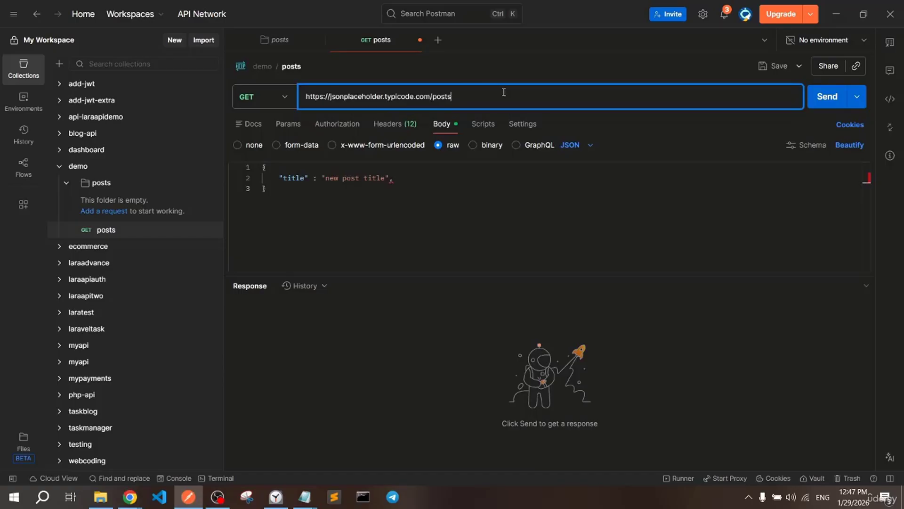
# Send the posts request with the GET method and enlarge the response area
pyautogui.click(285, 99)
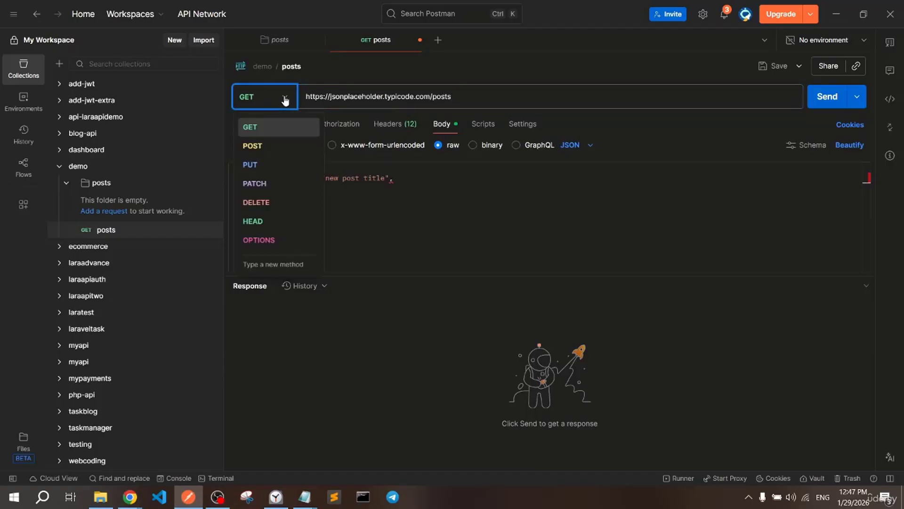
pyautogui.click(285, 99)
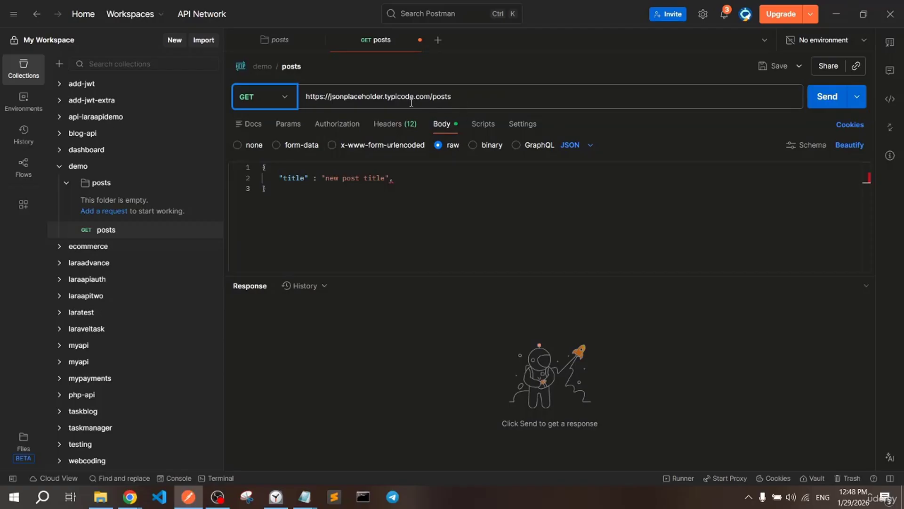
pyautogui.click(286, 97)
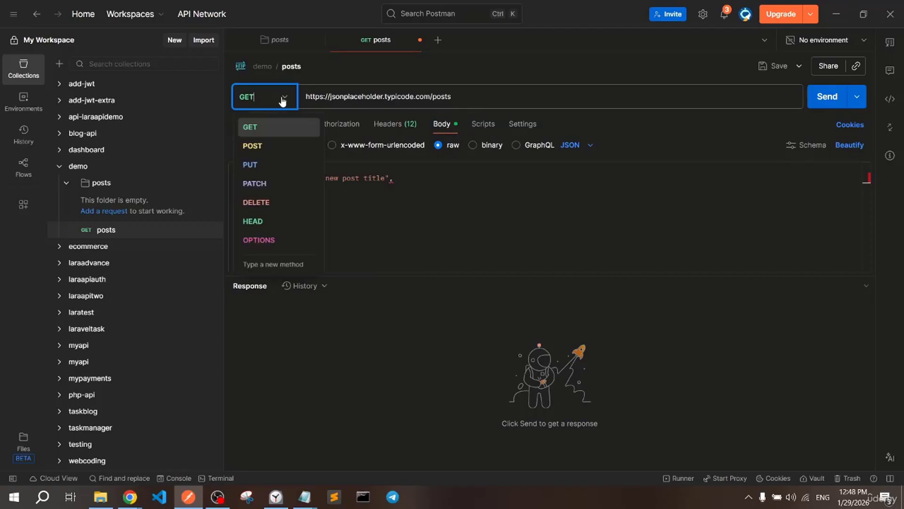
pyautogui.click(282, 99)
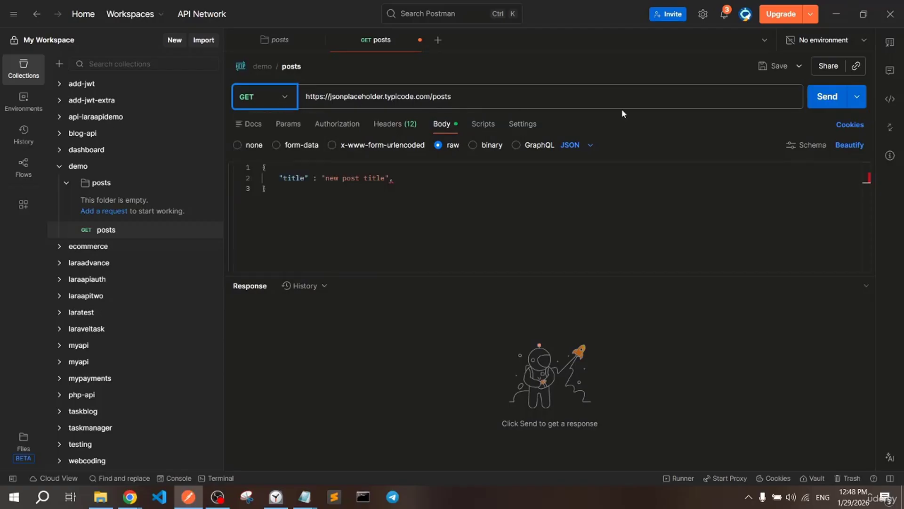
pyautogui.click(822, 99)
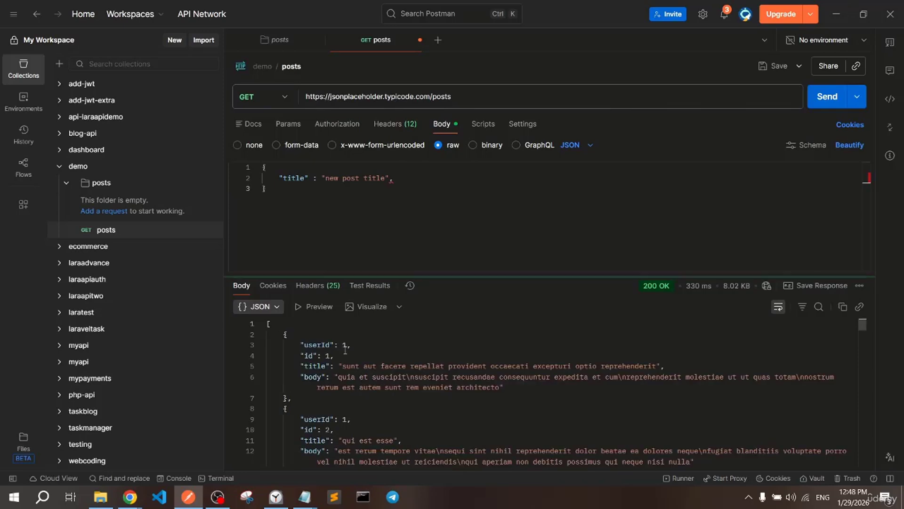
pyautogui.moveTo(455, 275); pyautogui.dragTo(443, 235)
# Compare the posts on the JSONPlaceholder page in Chrome with the response body in Postman
pyautogui.moveTo(130, 497)
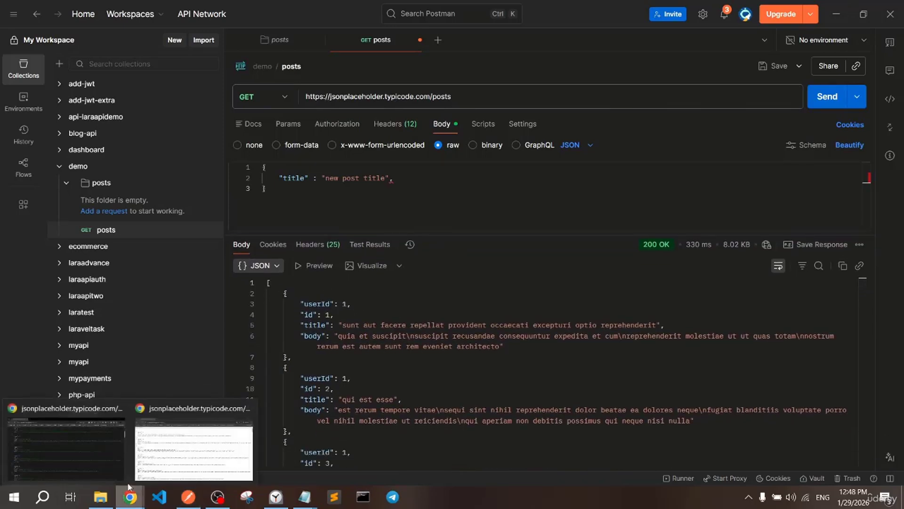
pyautogui.moveTo(233, 412)
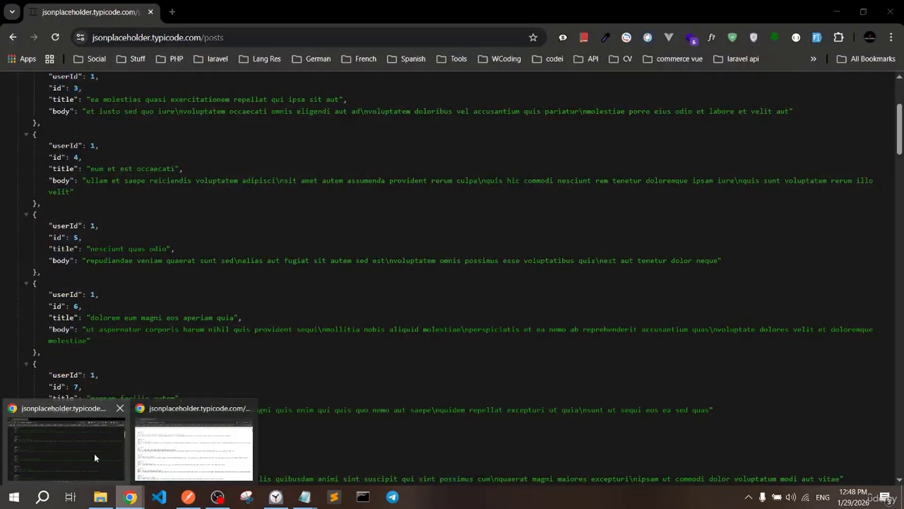
pyautogui.click(94, 453)
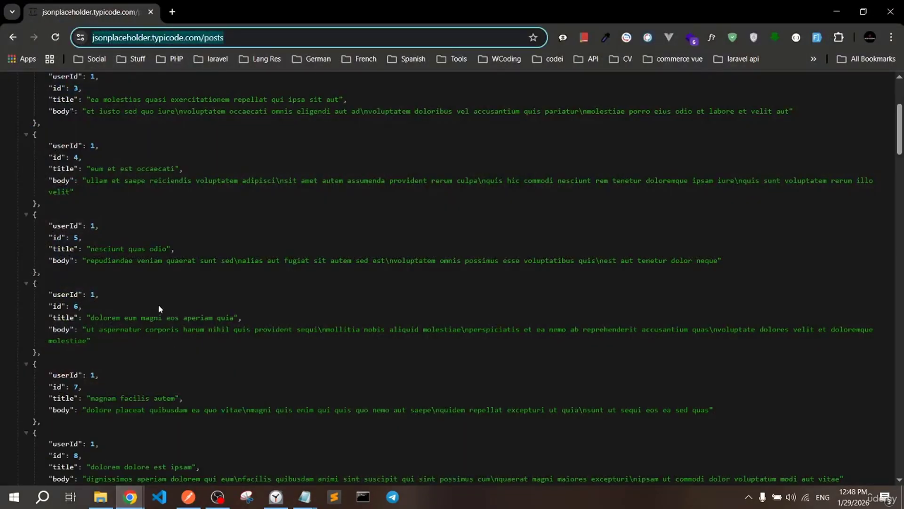
pyautogui.scroll(-9, 144, 359)
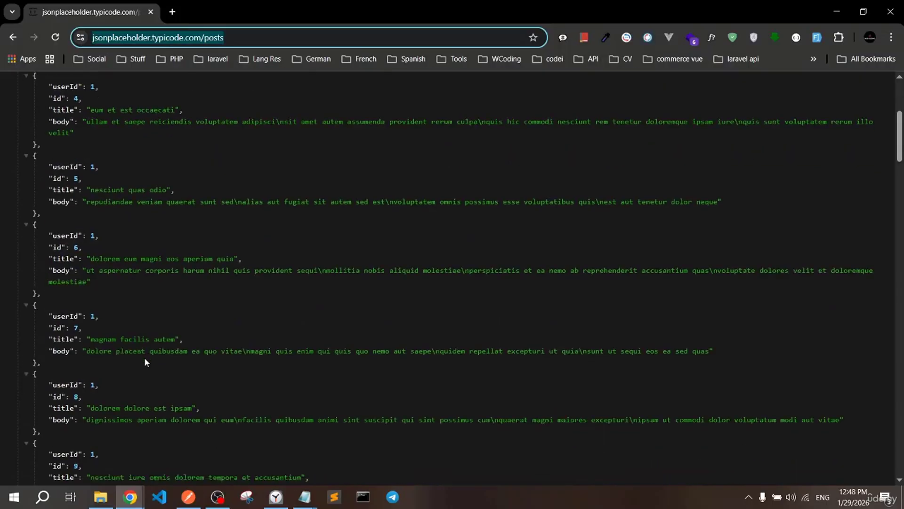
pyautogui.scroll(7, 144, 357)
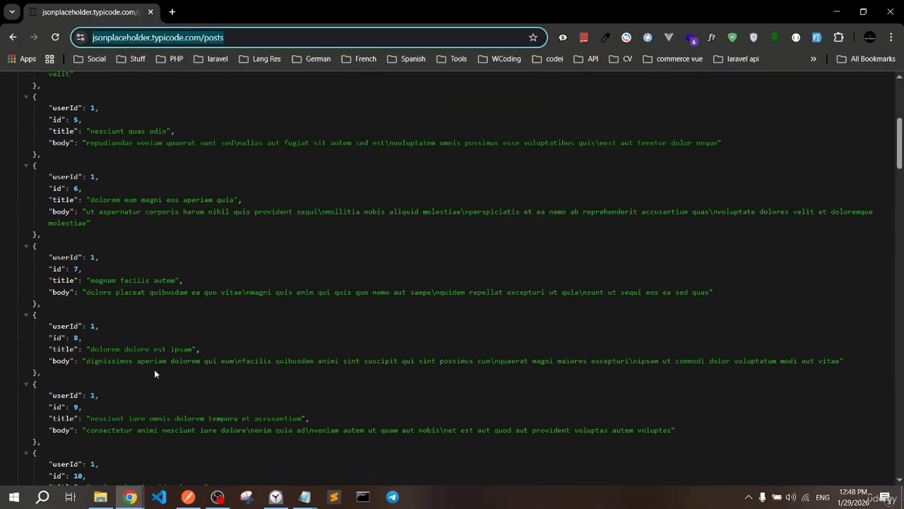
pyautogui.click(190, 498)
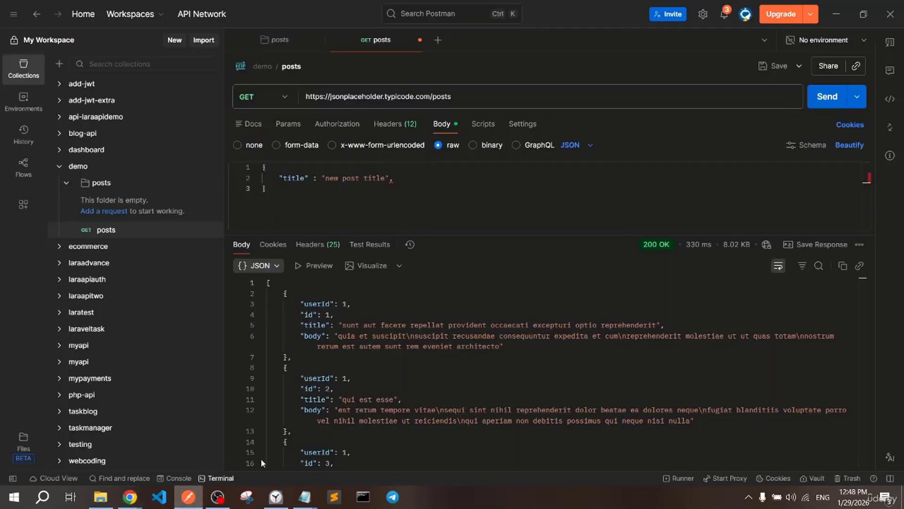
pyautogui.scroll(-3, 350, 349)
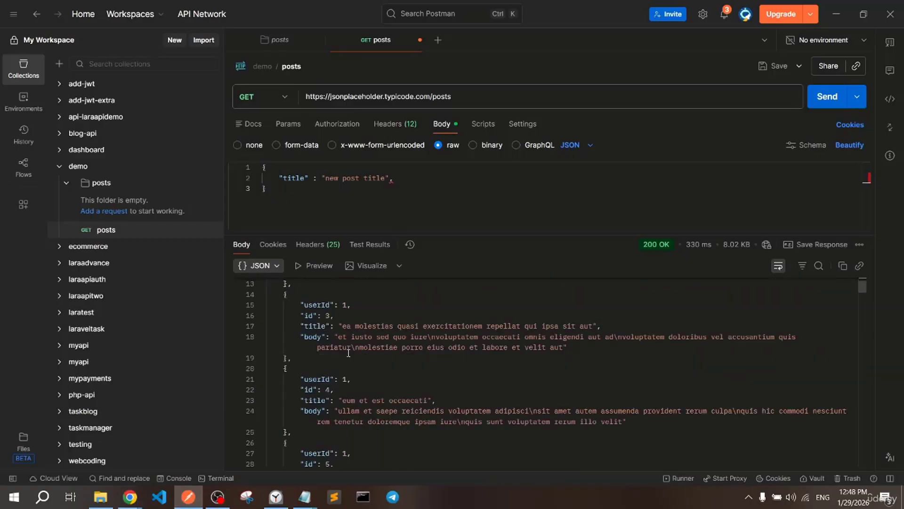
pyautogui.scroll(2, 349, 350)
pyautogui.scroll(1, 352, 342)
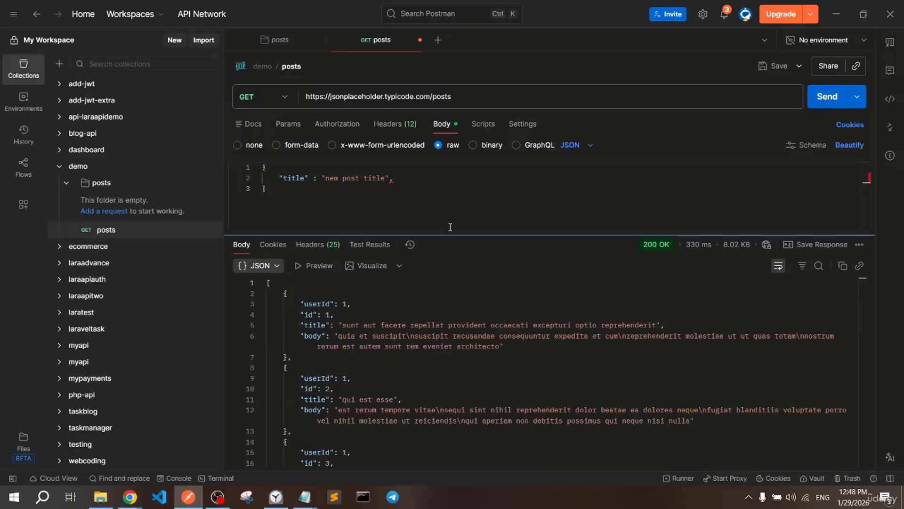
# Highlight the domain part of the request URL in front of the posts path
pyautogui.moveTo(340, 96); pyautogui.dragTo(433, 96)
pyautogui.click(372, 96)
pyautogui.click(384, 96)
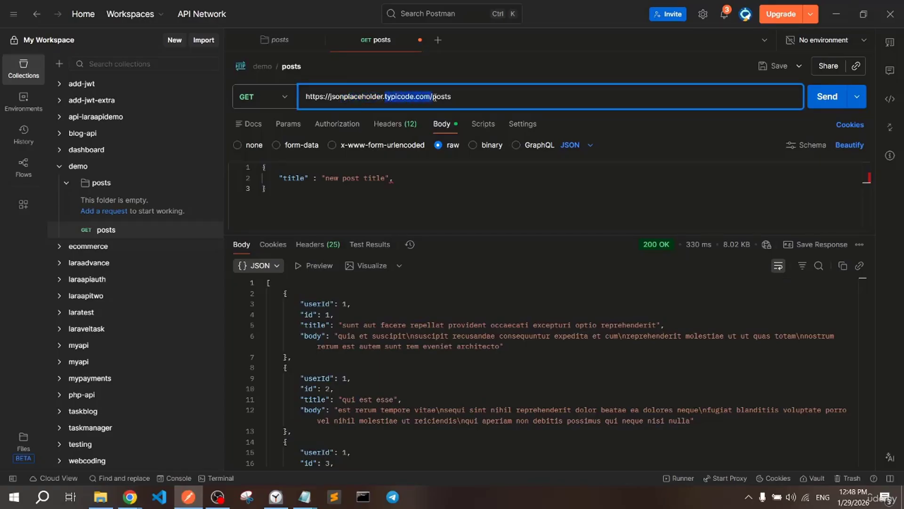
pyautogui.click(434, 96)
# Review the display formats offered for the response body, keeping JSON, and adjust the height of the response area
pyautogui.moveTo(460, 235); pyautogui.dragTo(460, 215)
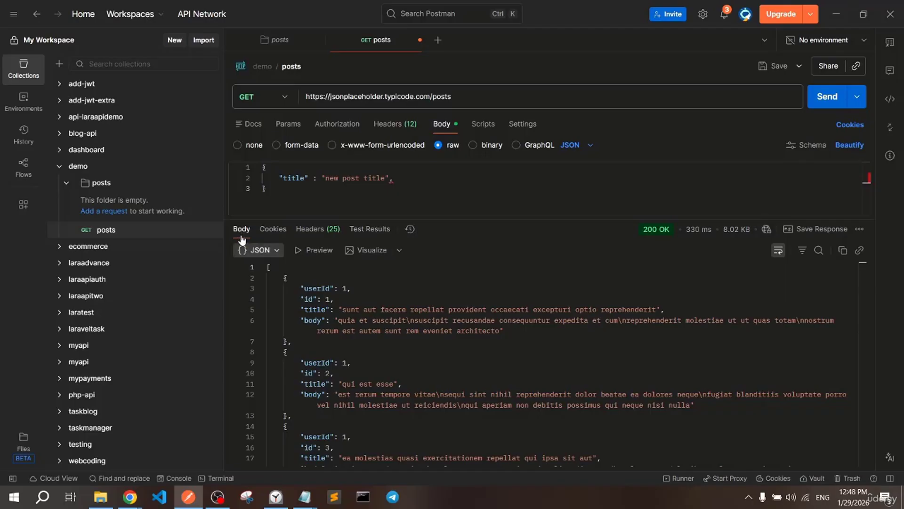
pyautogui.click(269, 253)
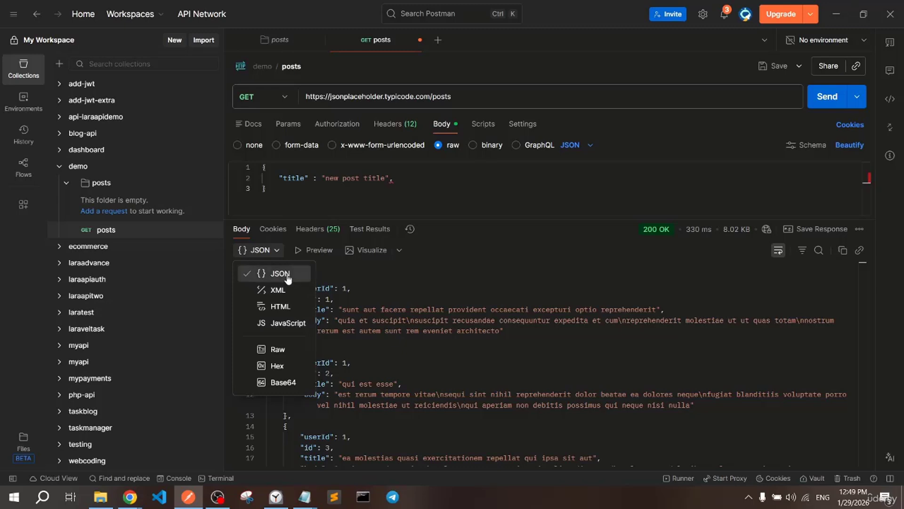
pyautogui.click(266, 251)
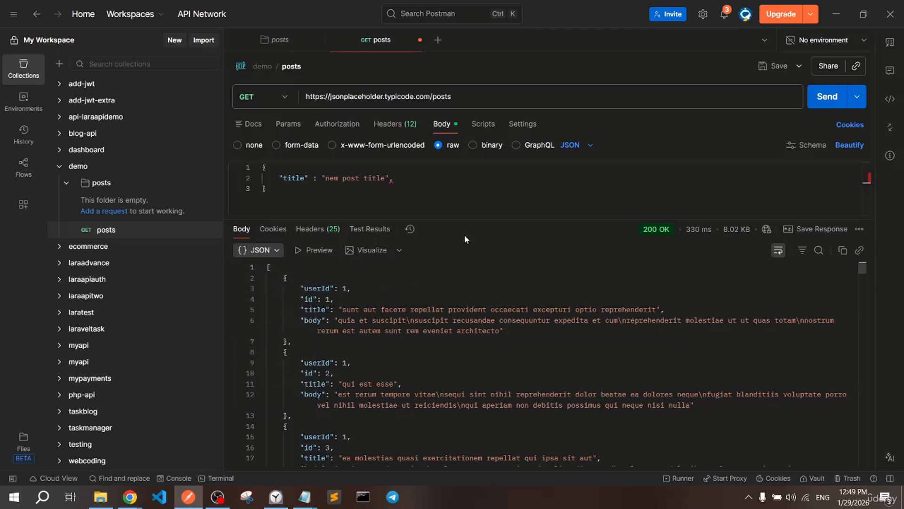
pyautogui.moveTo(478, 218); pyautogui.dragTo(477, 258)
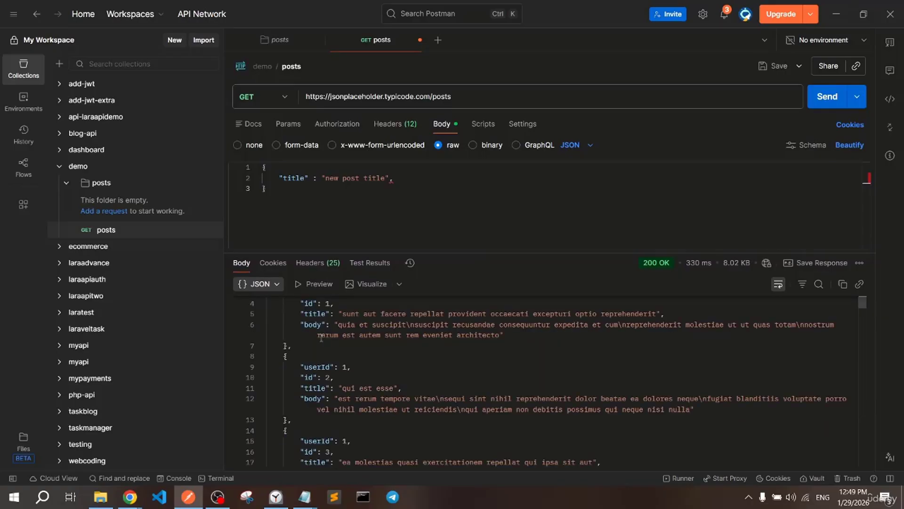
# Examine the structure of the first post objects in the returned JSON array
pyautogui.scroll(1, 321, 338)
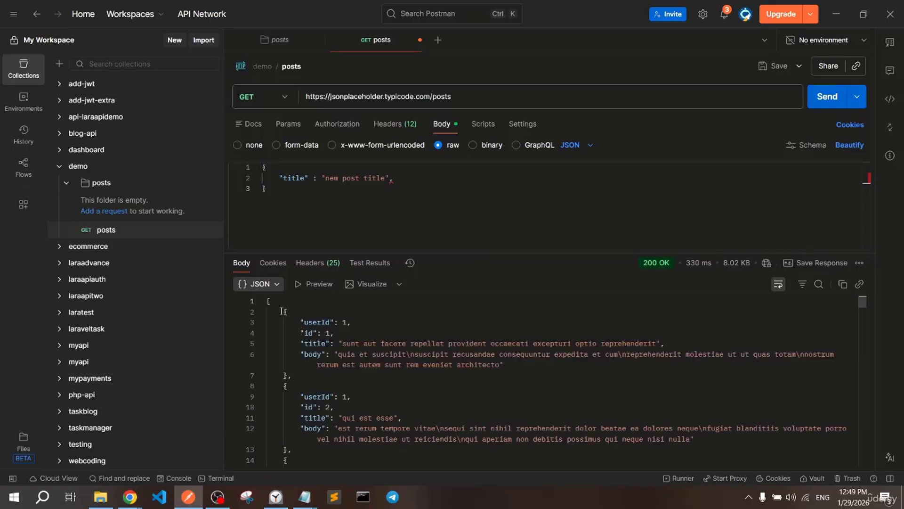
pyautogui.moveTo(282, 311); pyautogui.dragTo(297, 375)
pyautogui.click(297, 376)
pyautogui.scroll(-1, 301, 372)
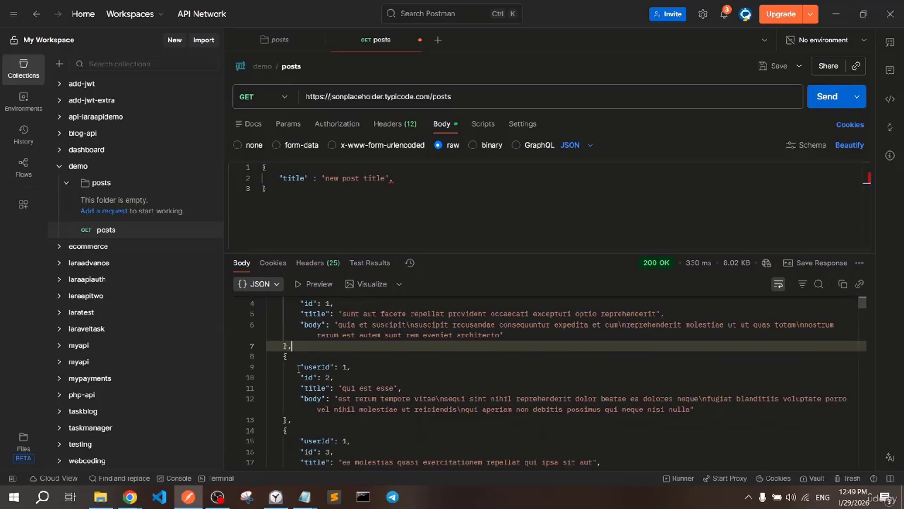
pyautogui.scroll(1, 316, 338)
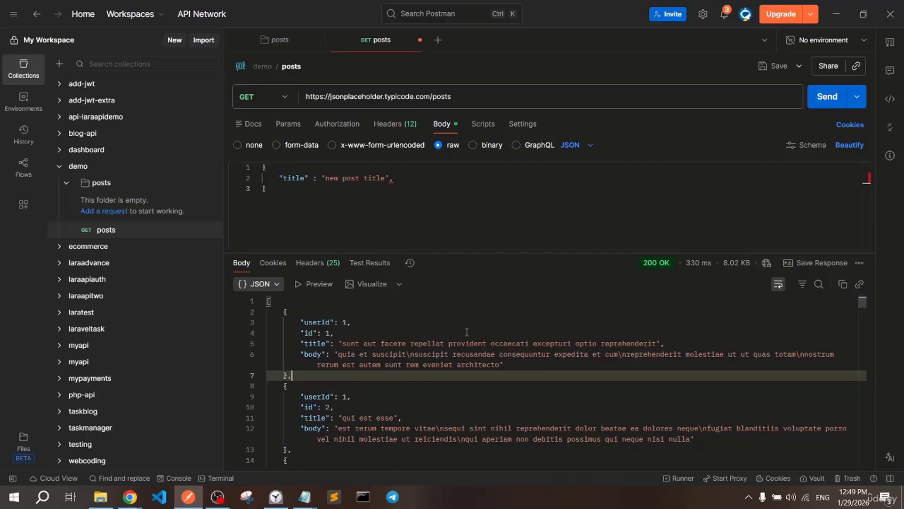
# Inspect the response's status, time and size details and look through the returned posts
pyautogui.moveTo(654, 267)
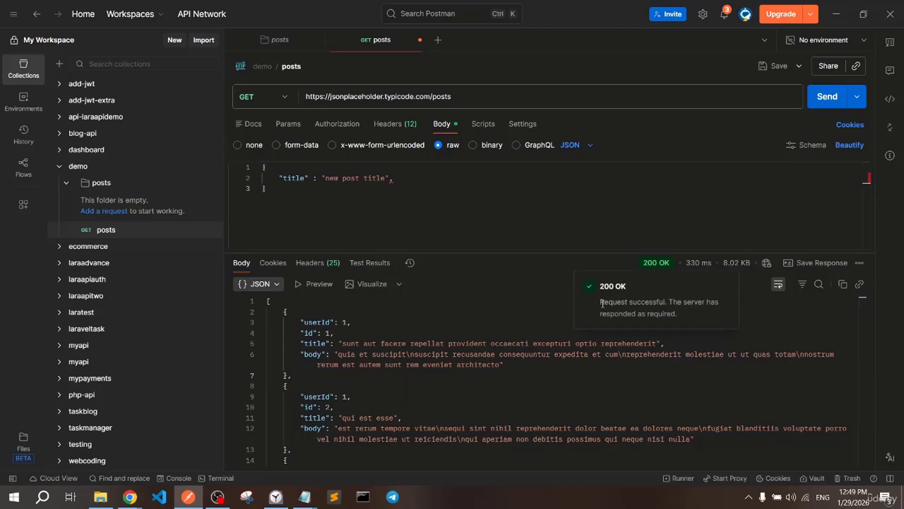
pyautogui.moveTo(603, 304)
pyautogui.mouseDown()
pyautogui.moveTo(653, 313)
pyautogui.moveTo(597, 296)
pyautogui.mouseUp()
pyautogui.click(638, 314)
pyautogui.click(619, 290)
pyautogui.moveTo(702, 263)
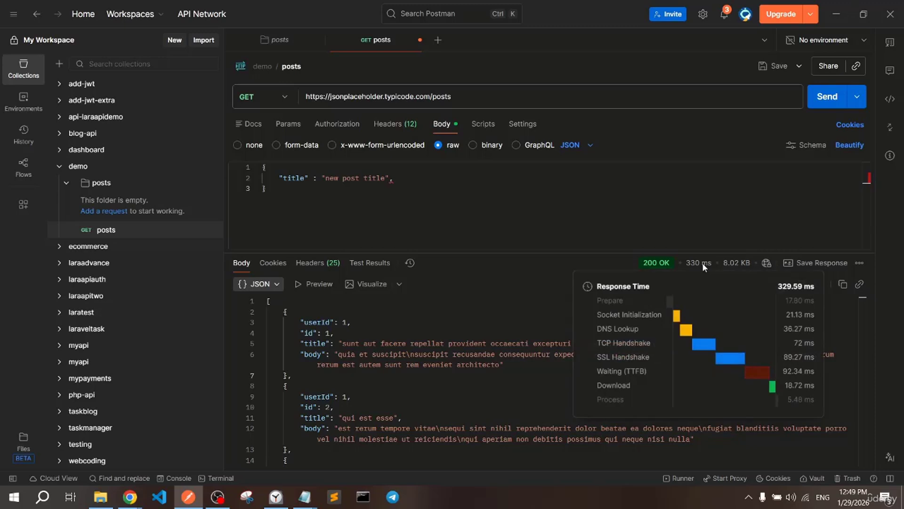
pyautogui.moveTo(736, 263)
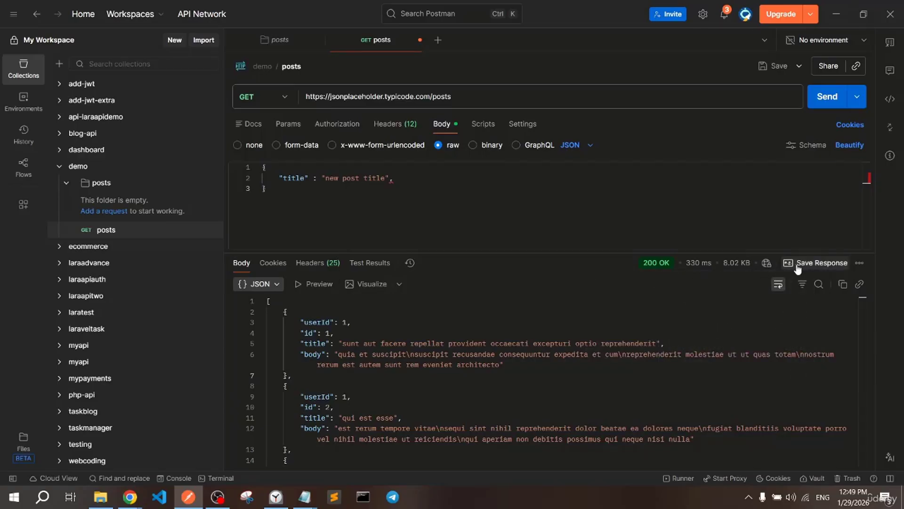
pyautogui.scroll(-3, 525, 333)
pyautogui.scroll(-3, 525, 333)
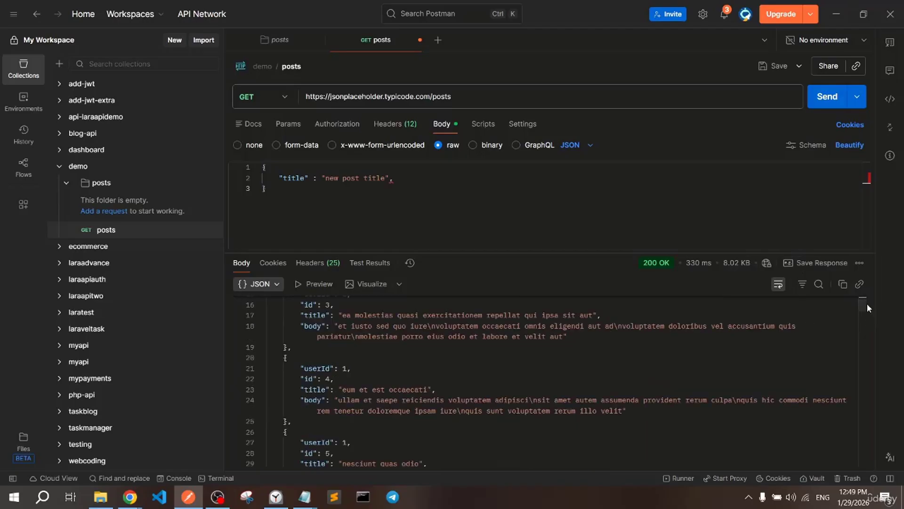
pyautogui.scroll(6, 864, 304)
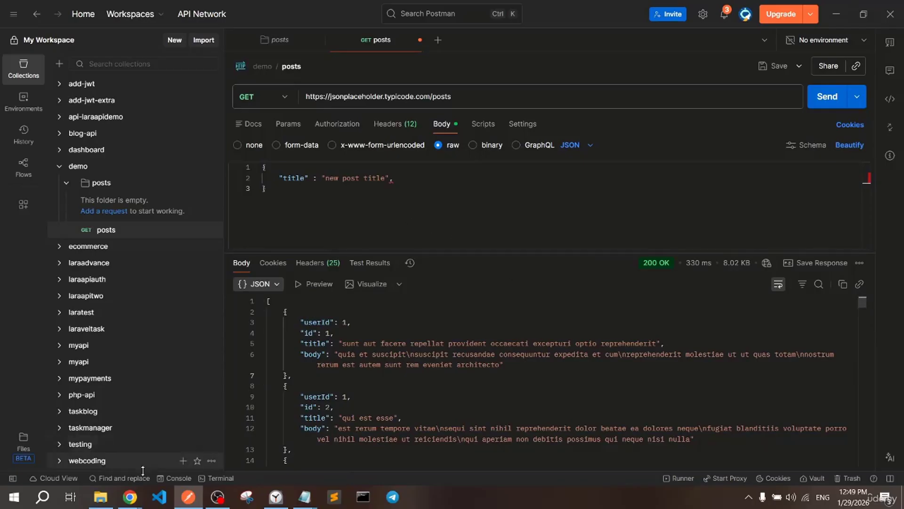
# Switch to the Chrome window showing the dark JSONPlaceholder page and load postman.com in it
pyautogui.moveTo(130, 496)
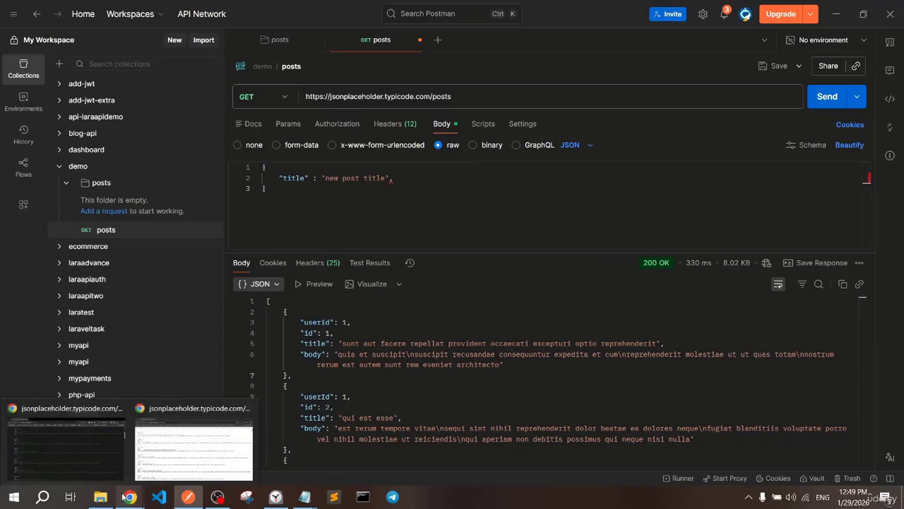
pyautogui.click(105, 465)
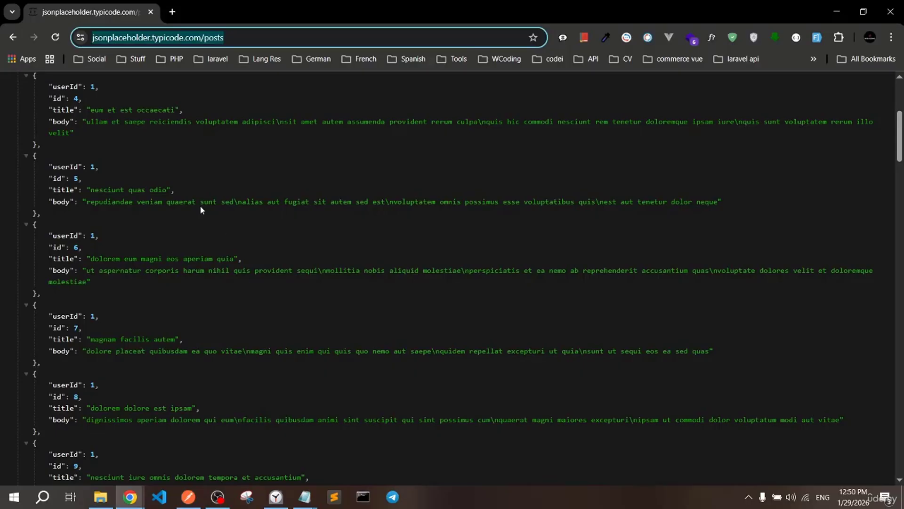
pyautogui.write('postman.com')
pyautogui.press('Return')
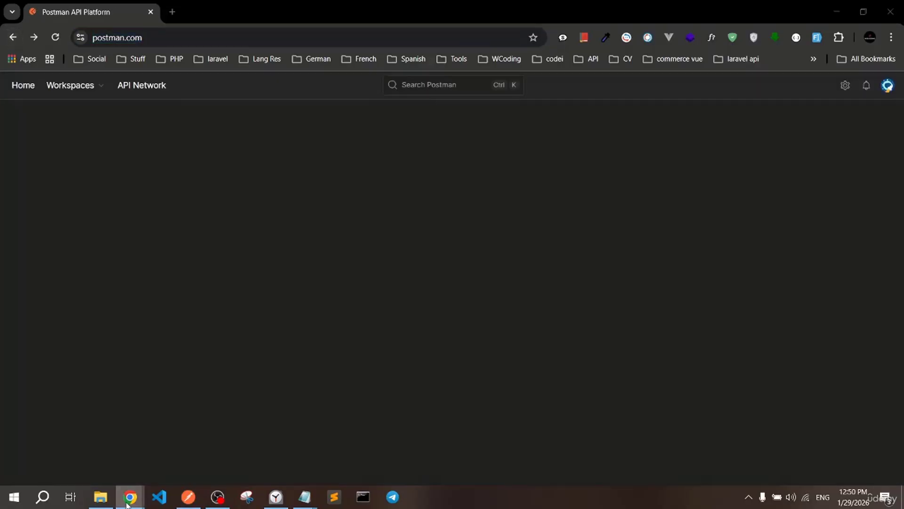
# Copy the JSONPlaceholder home page address from the incognito window and load jsonplaceholder.typicode.com in the Chrome window showing postman.com
pyautogui.moveTo(131, 497)
pyautogui.click(184, 467)
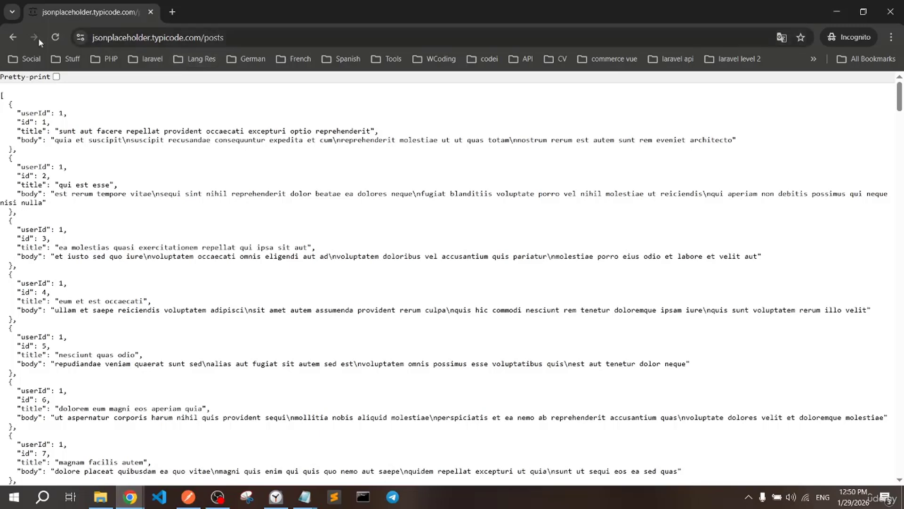
pyautogui.click(55, 38)
pyautogui.click(157, 42)
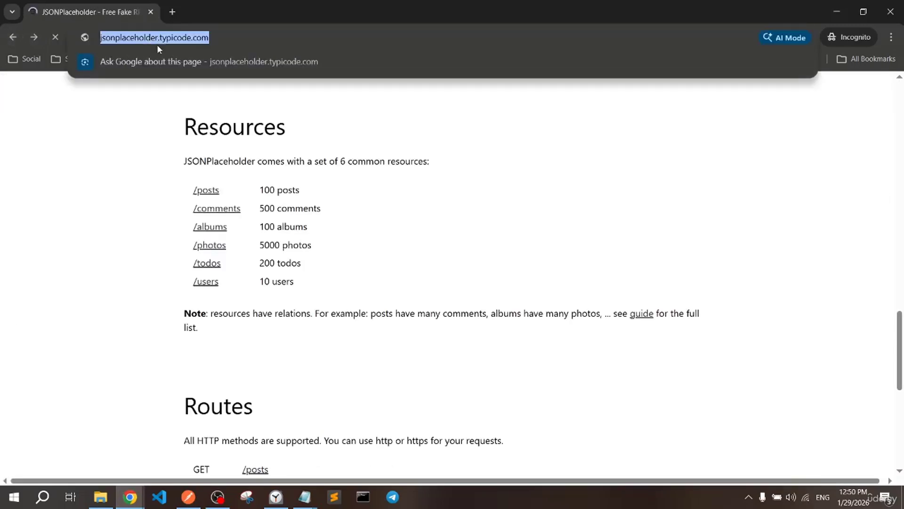
pyautogui.hotkey('ctrl', 'c')
pyautogui.hotkey('alt', 'Tab')
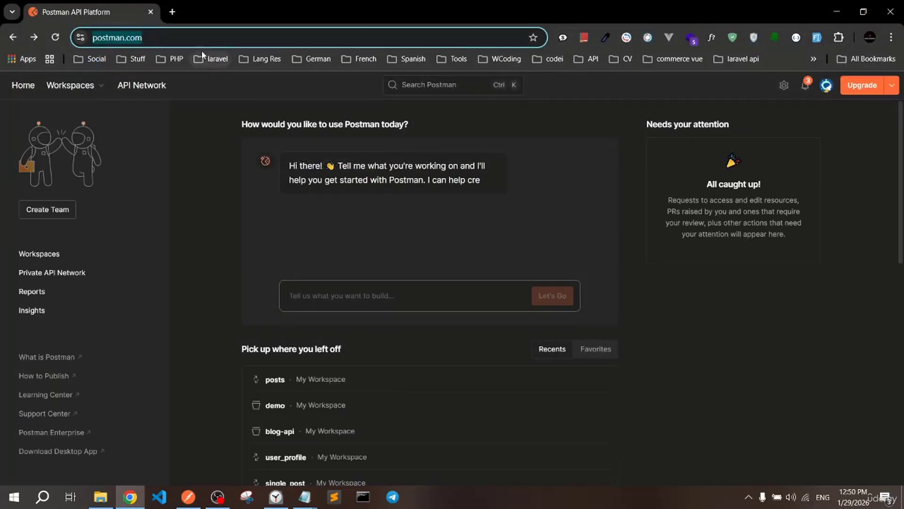
pyautogui.hotkey('ctrl', 'v')
pyautogui.press('Return')
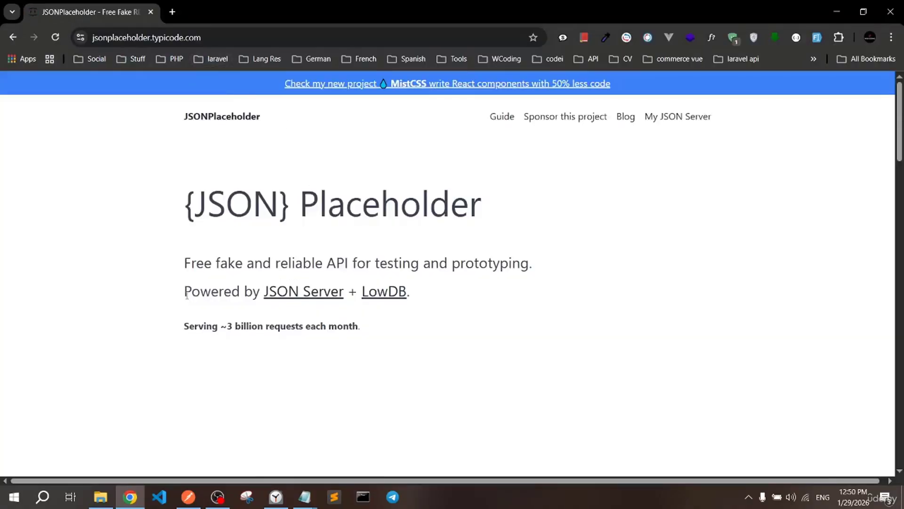
# Look through JSONPlaceholder's resources and examine its Routes list, focusing on the supported HTTP methods and the POST /posts route
pyautogui.scroll(-10, 187, 295)
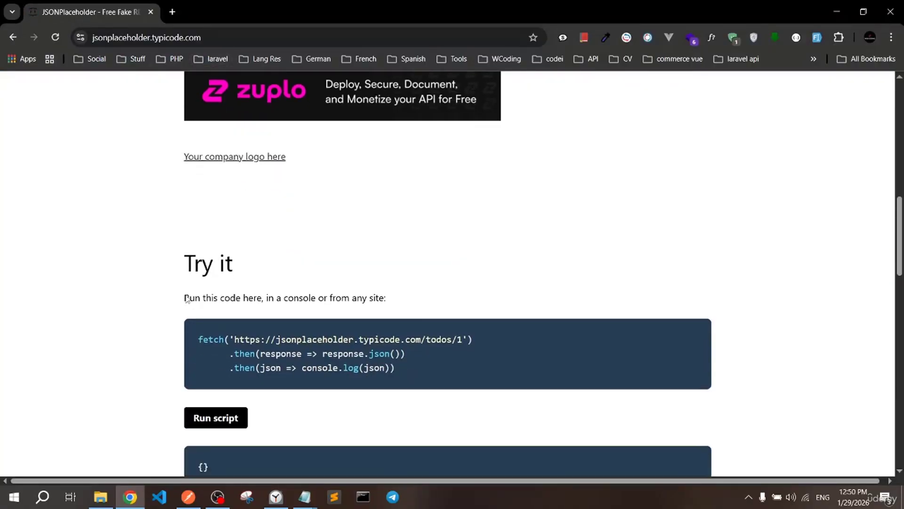
pyautogui.scroll(-10, 186, 299)
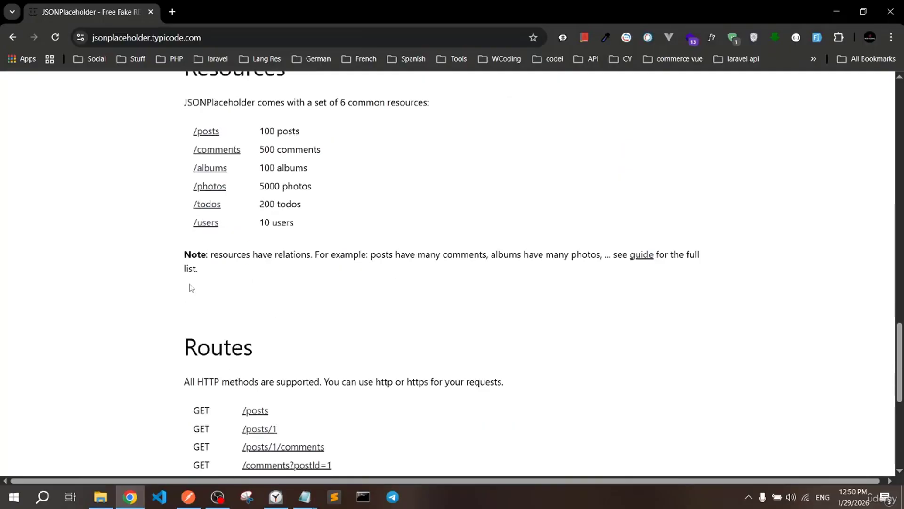
pyautogui.scroll(3, 190, 287)
pyautogui.scroll(-1, 194, 210)
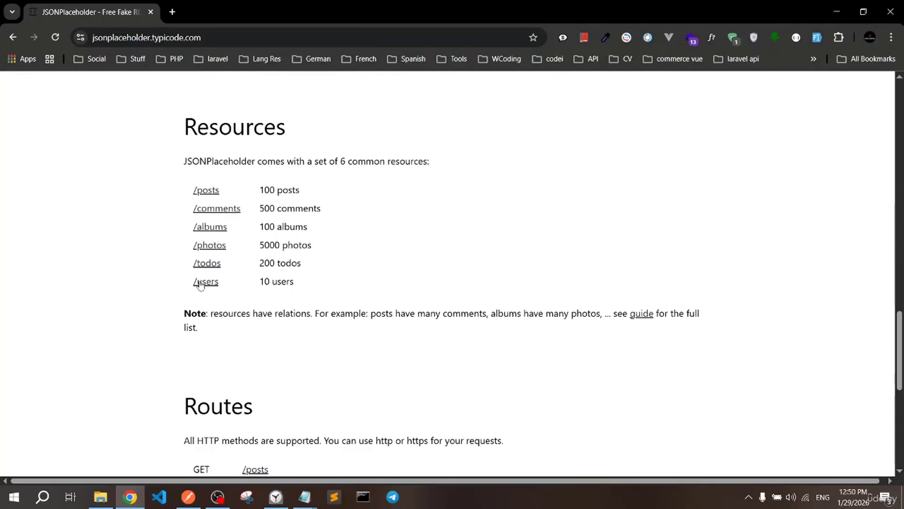
pyautogui.scroll(-5, 200, 285)
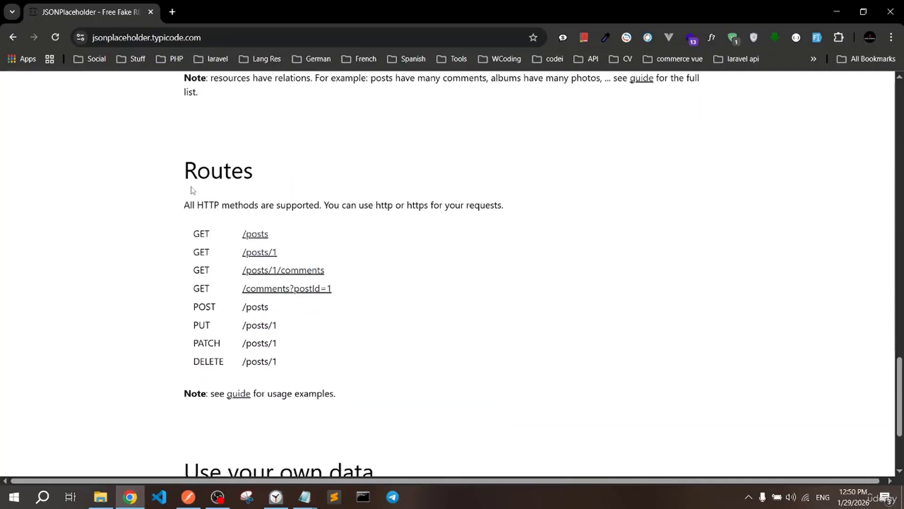
pyautogui.moveTo(185, 170); pyautogui.dragTo(232, 196)
pyautogui.click(250, 214)
pyautogui.moveTo(201, 206); pyautogui.dragTo(486, 208)
pyautogui.click(486, 208)
pyautogui.moveTo(242, 308); pyautogui.dragTo(274, 313)
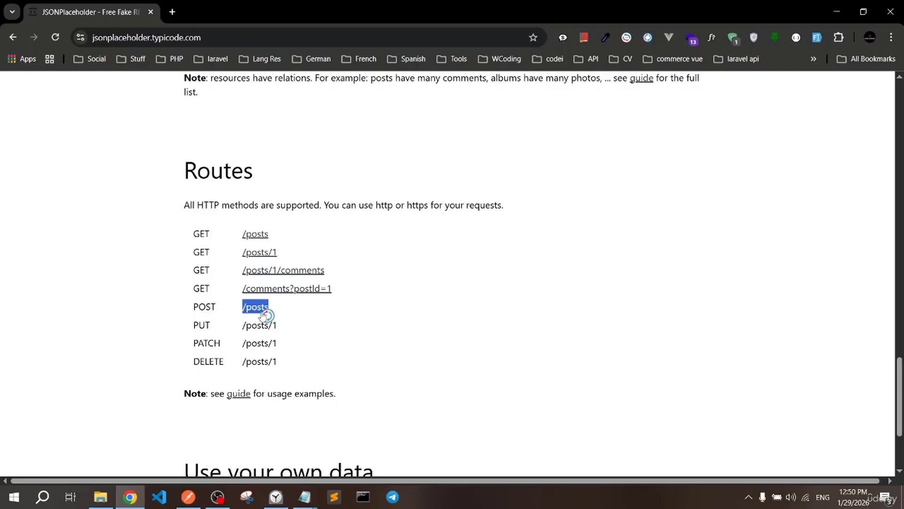
pyautogui.click(218, 311)
pyautogui.doubleClick(205, 308)
pyautogui.click(222, 308)
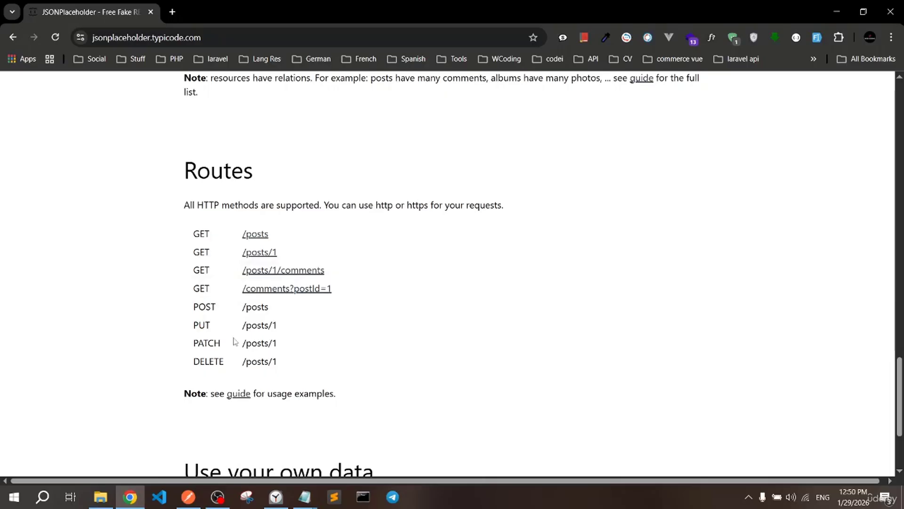
# Switch to Postman, set the posts request's method to POST, and check the URL against the routes listed in Chrome
pyautogui.click(188, 497)
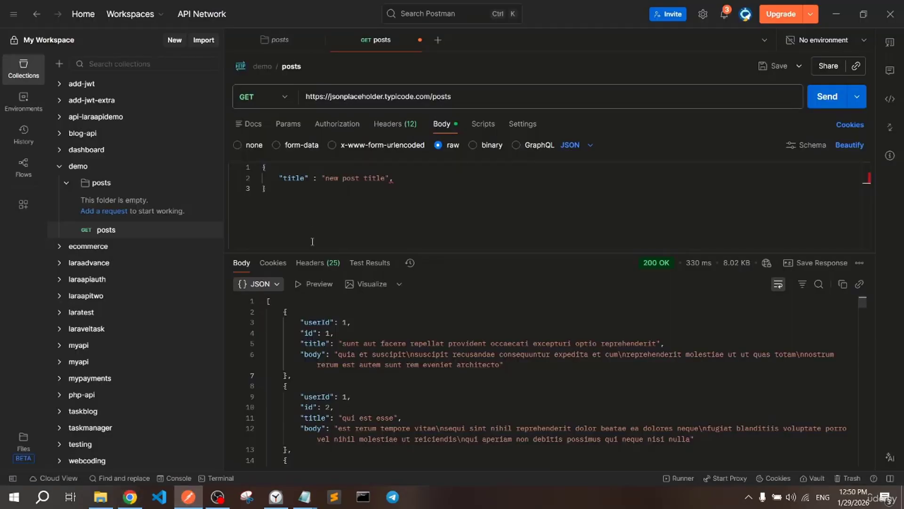
pyautogui.click(287, 99)
pyautogui.click(282, 148)
pyautogui.click(459, 100)
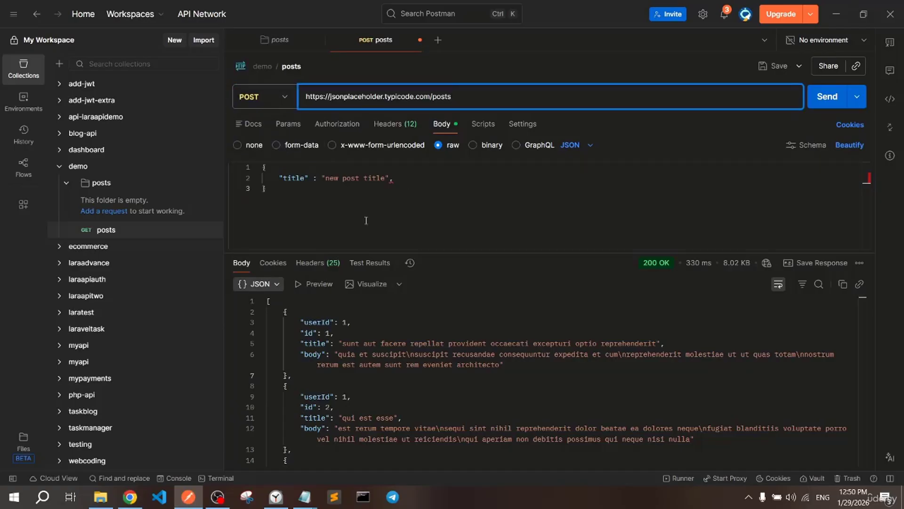
pyautogui.click(129, 495)
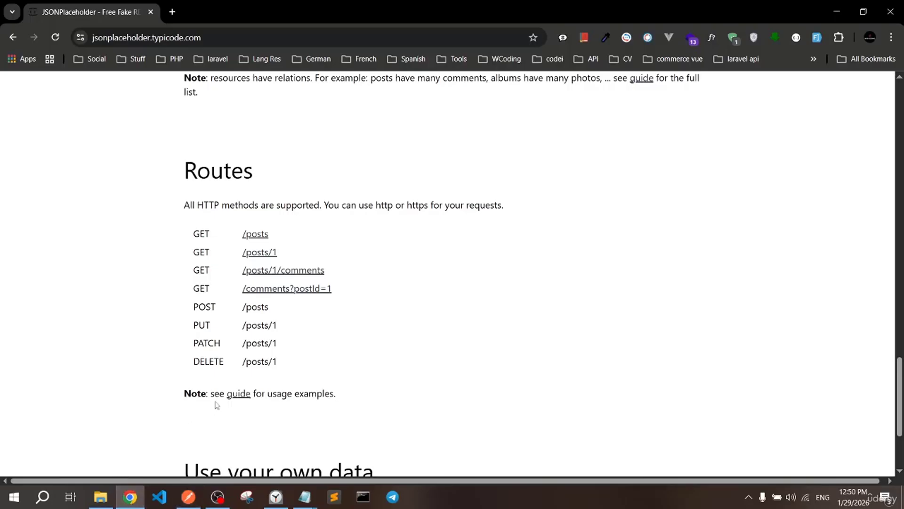
pyautogui.click(188, 497)
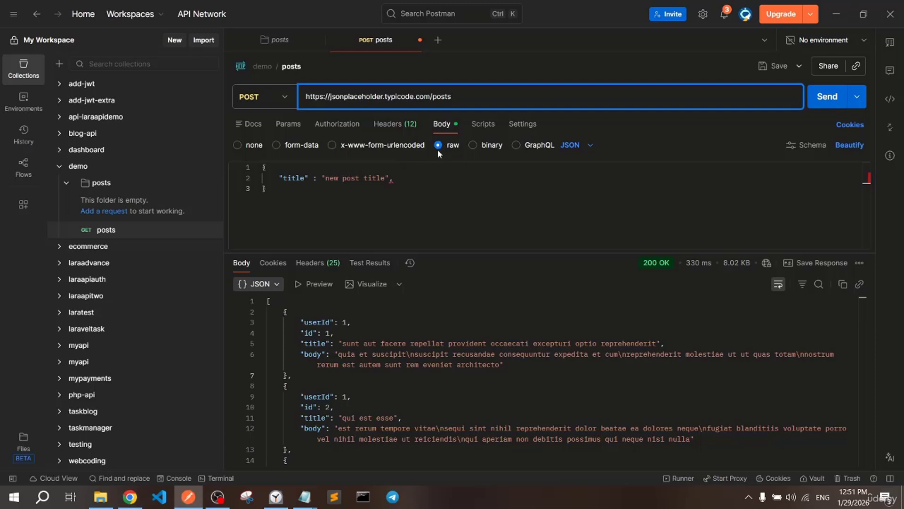
# Duplicate the title line in the raw JSON request body and rename the copy's key to userId, copied from the response
pyautogui.click(314, 178)
pyautogui.click(302, 179)
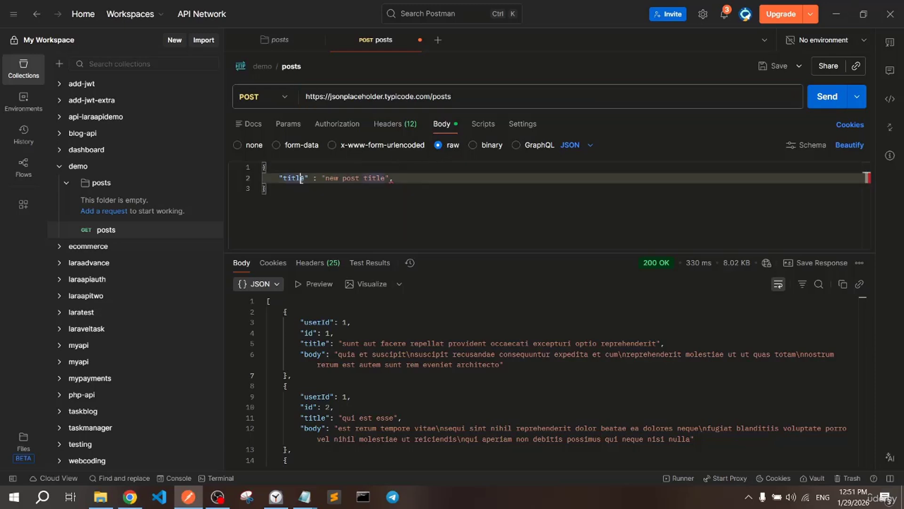
pyautogui.click(406, 180)
pyautogui.hotkey('shift', 'alt', 'Down')
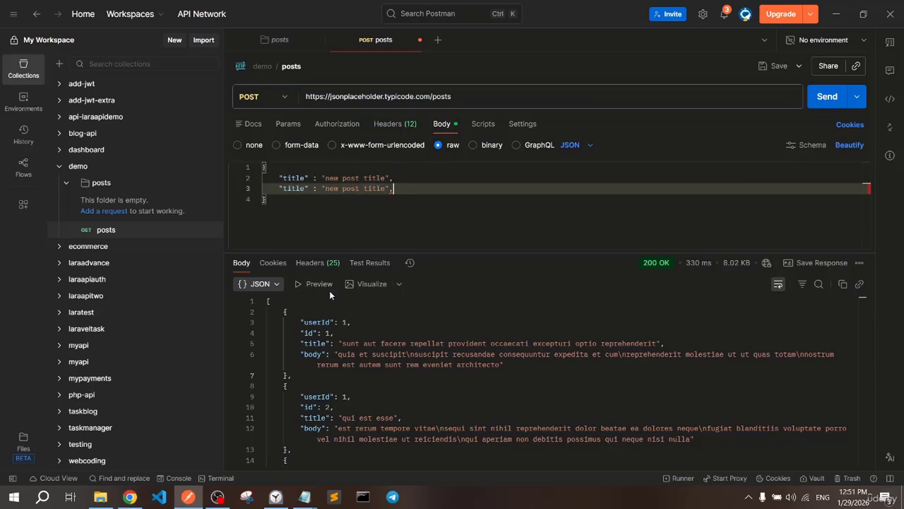
pyautogui.doubleClick(316, 322)
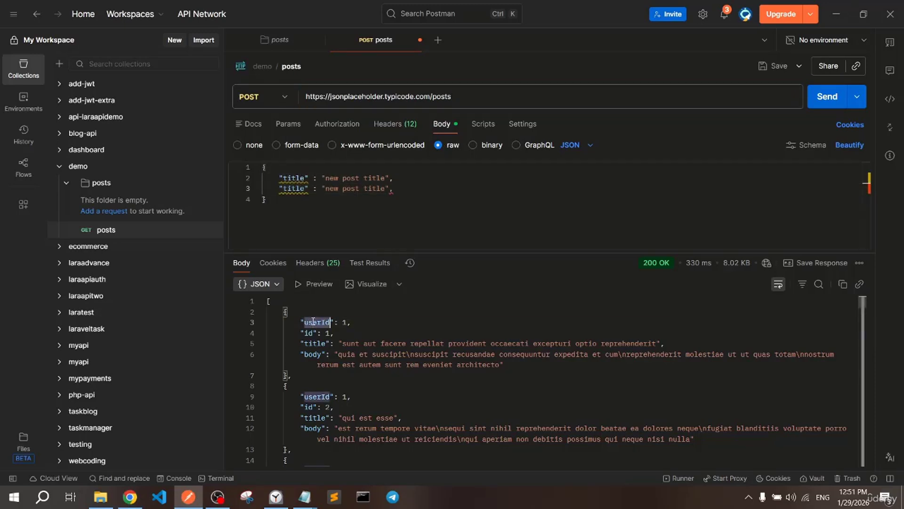
pyautogui.hotkey('ctrl', 'c')
pyautogui.doubleClick(296, 188)
pyautogui.hotkey('ctrl', 'v')
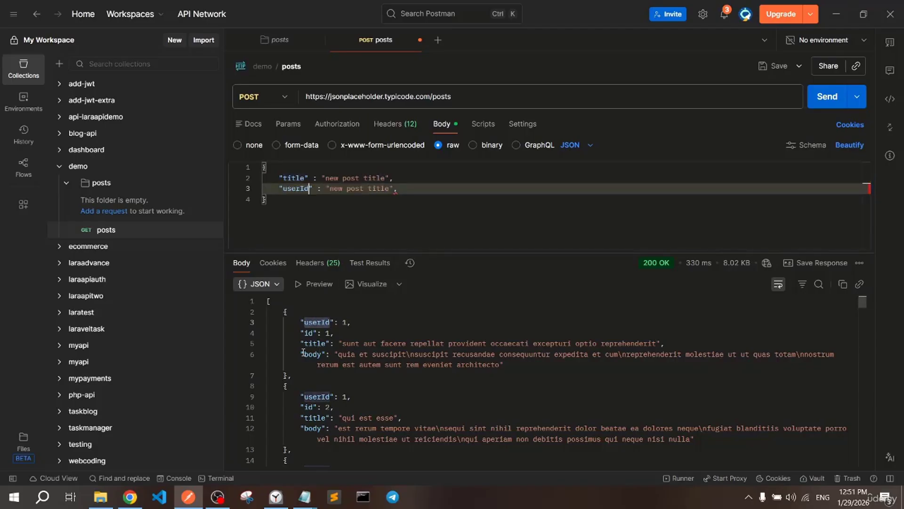
# Add a "body" field with the value "here is the body of this post" to the request JSON and send the POST request
pyautogui.click(412, 192)
pyautogui.press('Return')
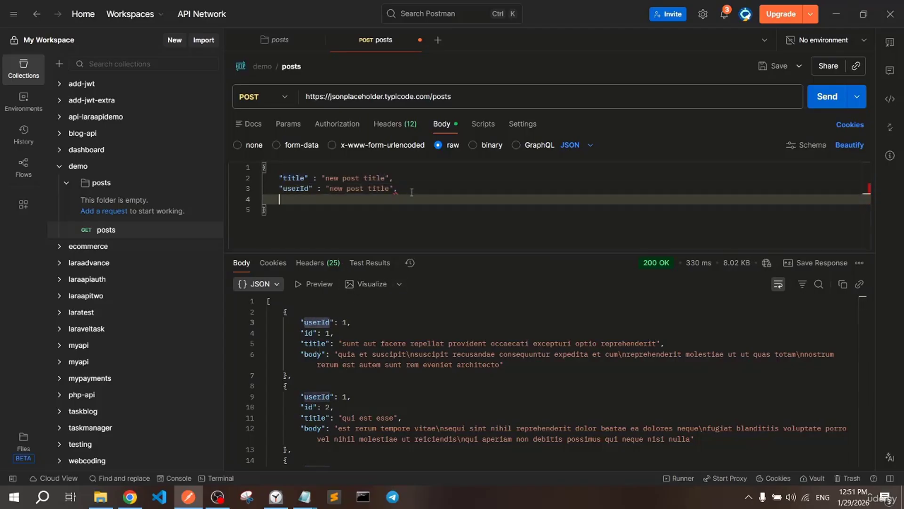
pyautogui.write('"body": "here is the body')
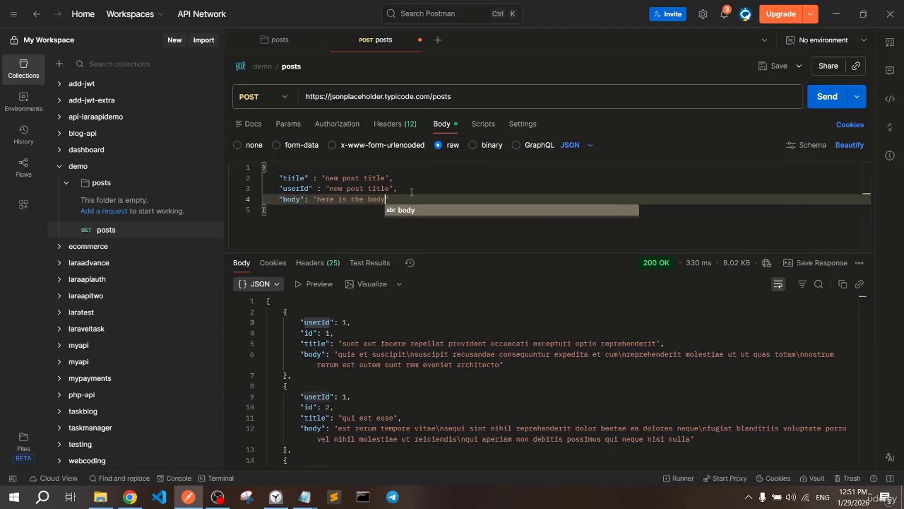
pyautogui.write(' of this')
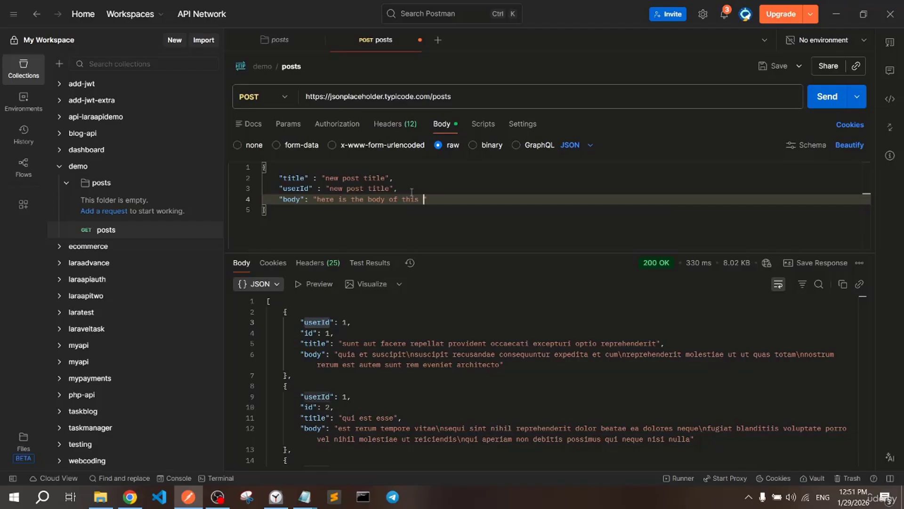
pyautogui.write('post')
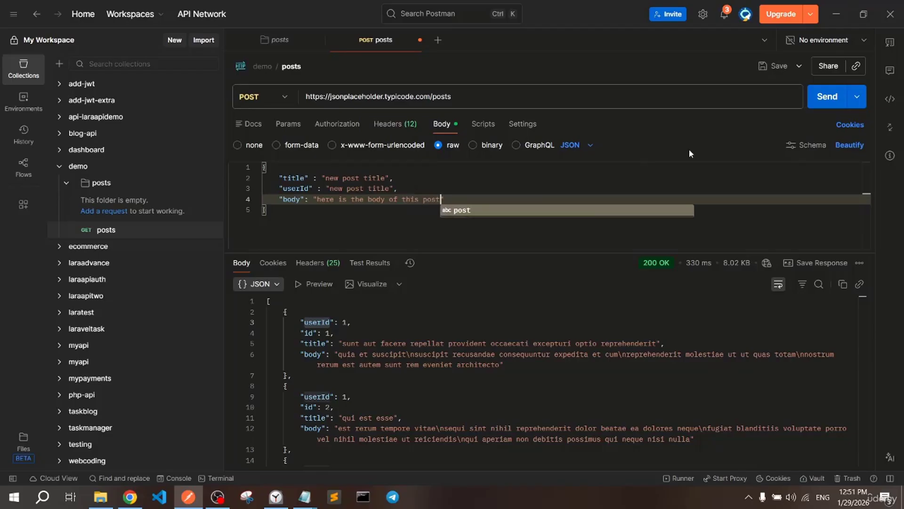
pyautogui.click(821, 97)
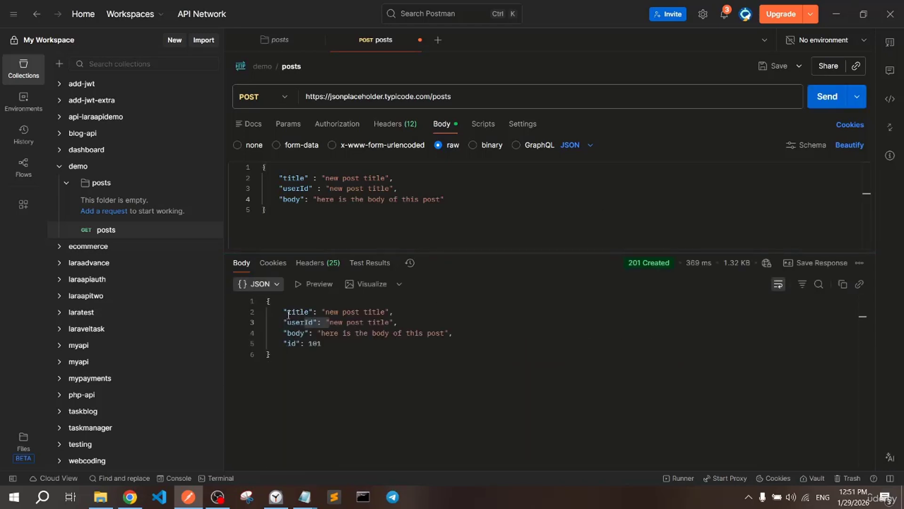
# Compare the title and userId fields in the response with the values submitted in the request body
pyautogui.moveTo(284, 311); pyautogui.dragTo(295, 341)
pyautogui.click(296, 343)
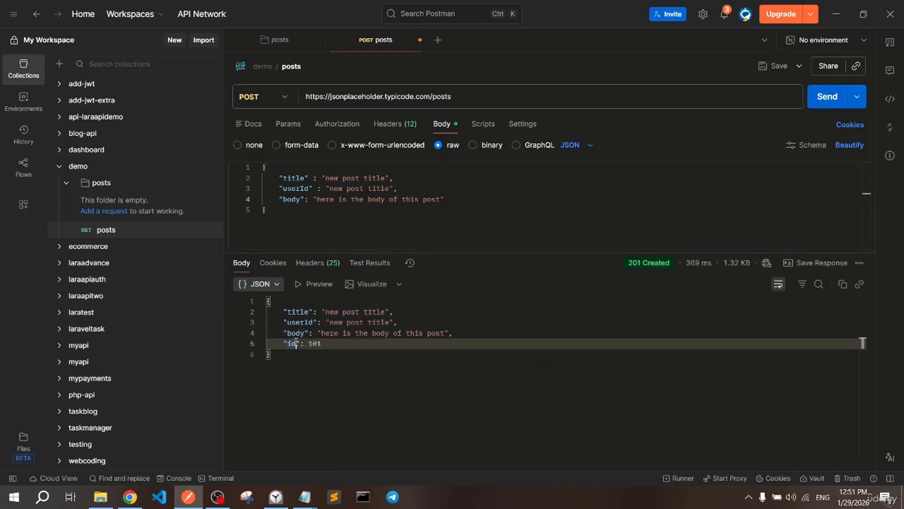
pyautogui.click(302, 179)
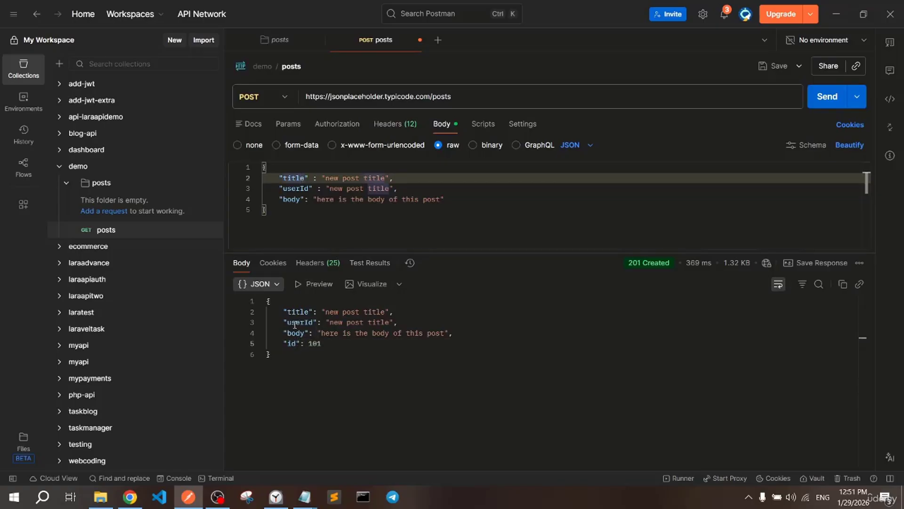
pyautogui.moveTo(284, 313); pyautogui.dragTo(339, 312)
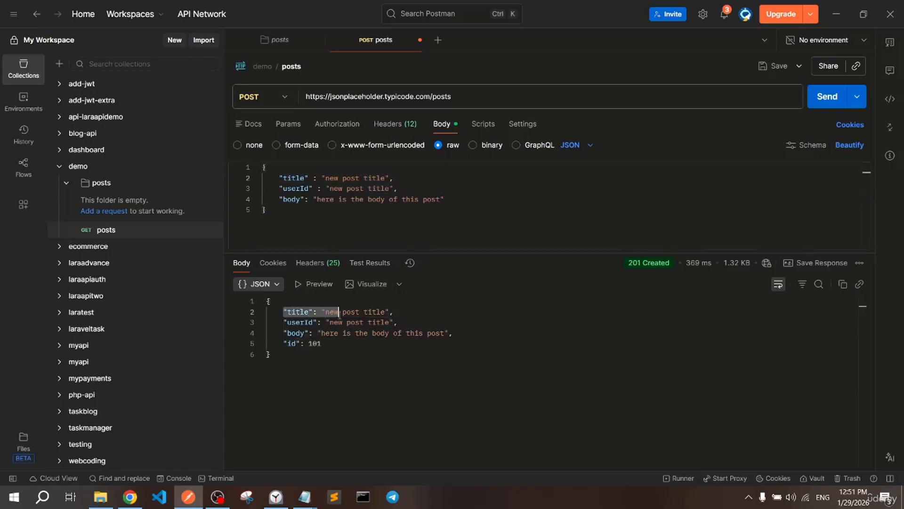
pyautogui.click(339, 312)
pyautogui.moveTo(292, 178); pyautogui.dragTo(345, 177)
pyautogui.click(343, 178)
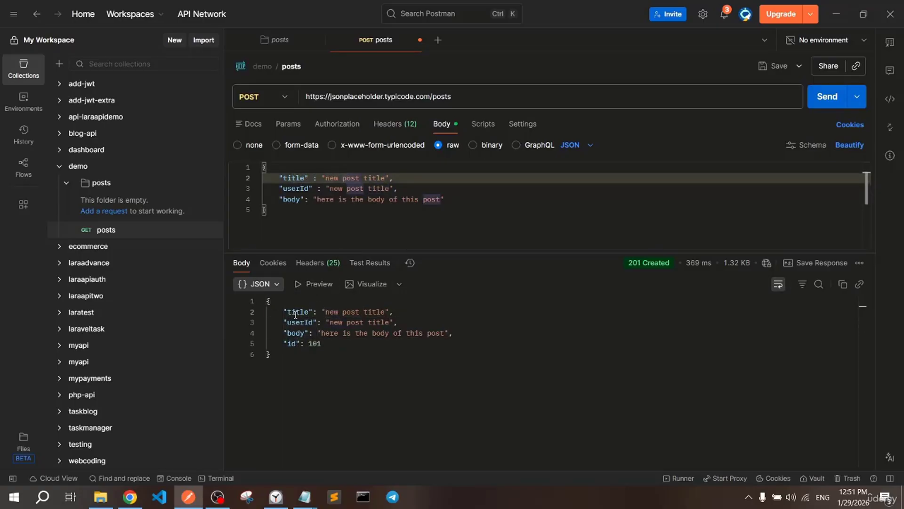
pyautogui.moveTo(289, 322); pyautogui.dragTo(349, 323)
pyautogui.click(348, 323)
pyautogui.moveTo(287, 189); pyautogui.dragTo(388, 189)
pyautogui.click(332, 191)
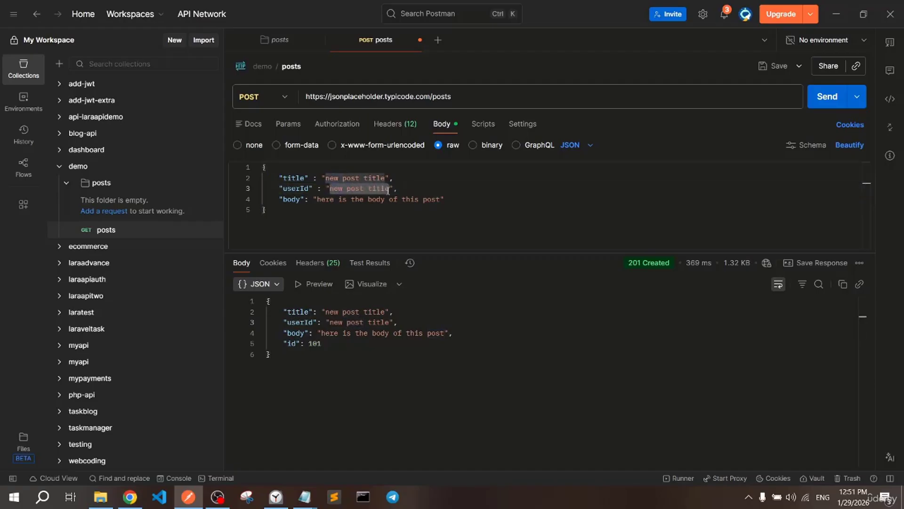
pyautogui.click(385, 189)
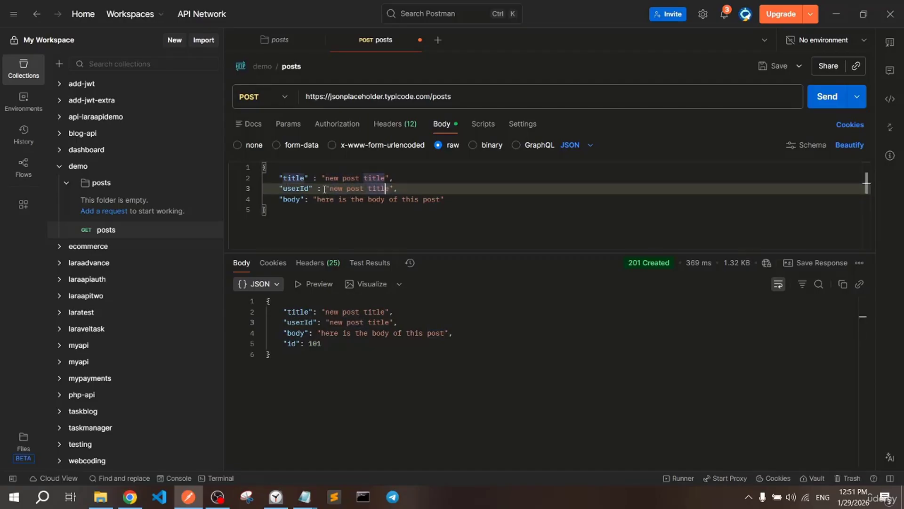
pyautogui.moveTo(325, 190); pyautogui.dragTo(347, 189)
pyautogui.click(347, 189)
pyautogui.click(289, 322)
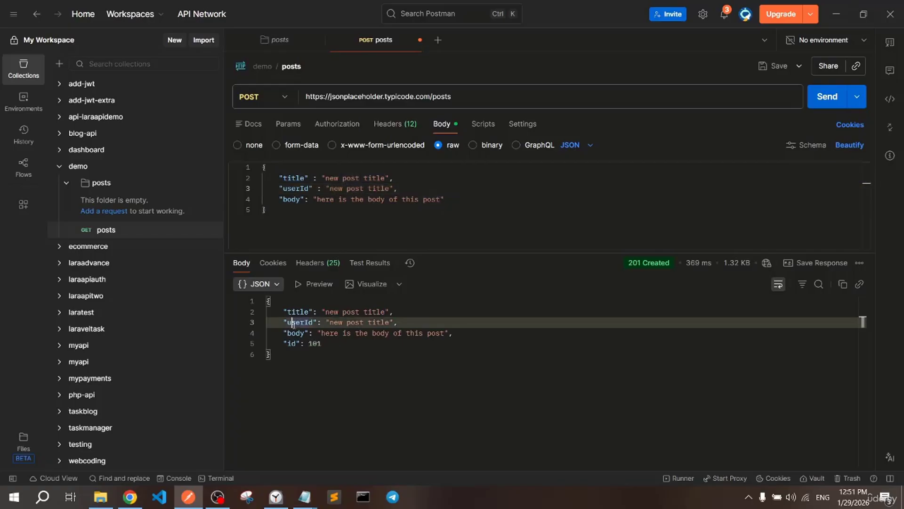
# Compare the returned body text with the submitted one and examine the id field added to the response
pyautogui.moveTo(275, 333); pyautogui.dragTo(360, 333)
pyautogui.click(296, 333)
pyautogui.click(360, 333)
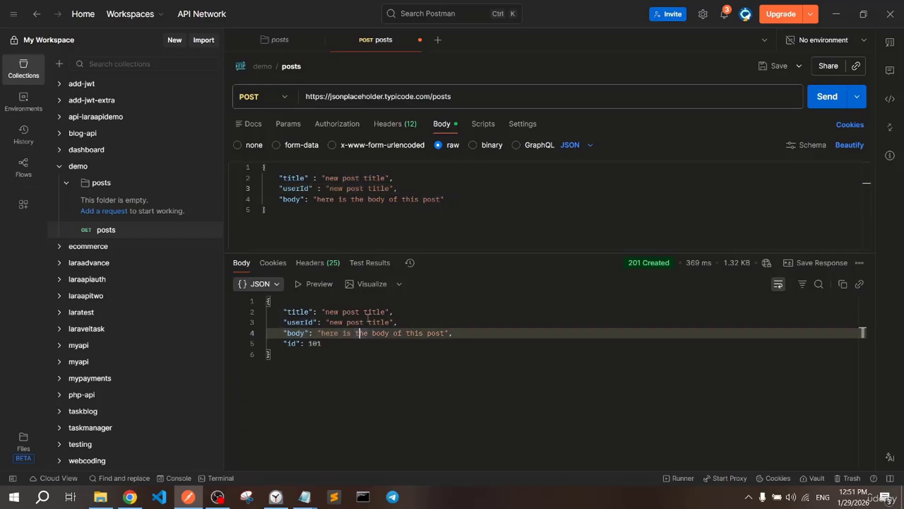
pyautogui.moveTo(321, 201); pyautogui.dragTo(348, 200)
pyautogui.click(347, 201)
pyautogui.moveTo(283, 344); pyautogui.dragTo(327, 346)
pyautogui.click(327, 346)
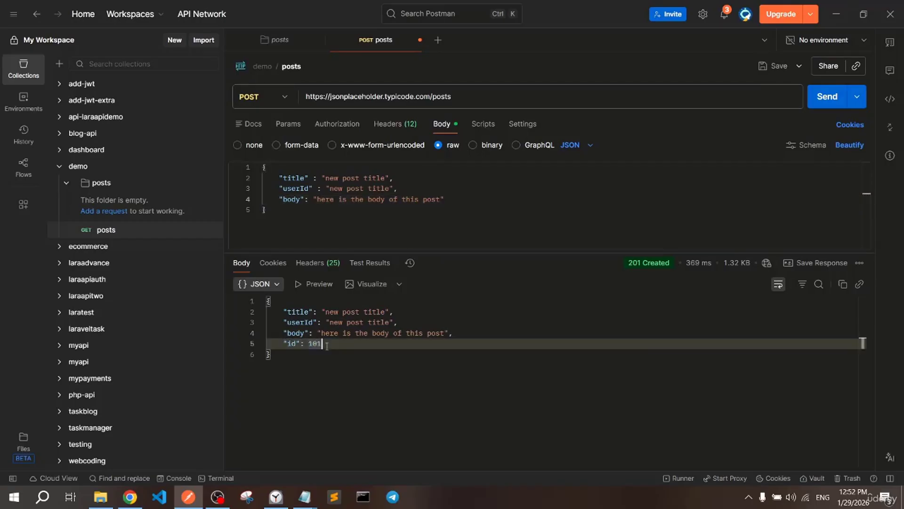
# Review the complete returned post object with its id and view the explanation of the response status code
pyautogui.moveTo(267, 302); pyautogui.dragTo(286, 354)
pyautogui.click(286, 355)
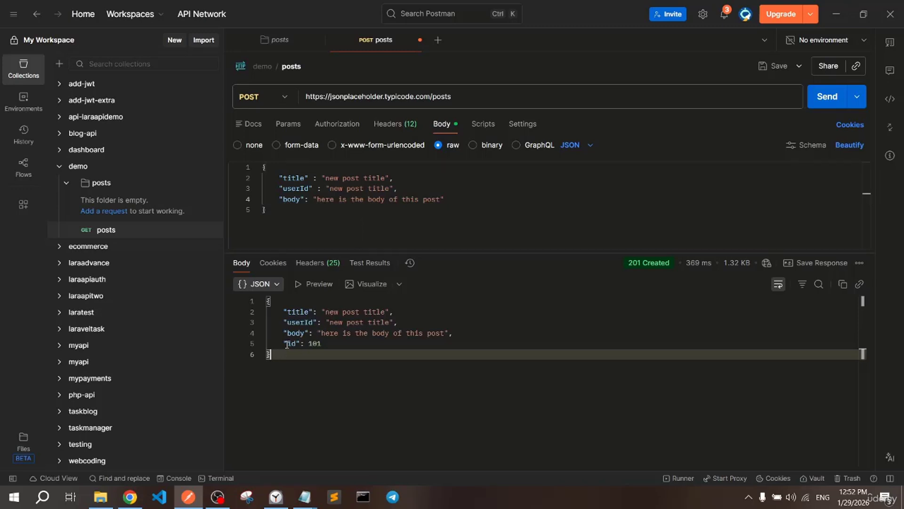
pyautogui.moveTo(286, 345)
pyautogui.mouseDown()
pyautogui.moveTo(324, 344)
pyautogui.moveTo(284, 344)
pyautogui.mouseUp()
pyautogui.click(325, 344)
pyautogui.click(284, 343)
pyautogui.moveTo(272, 302); pyautogui.dragTo(278, 354)
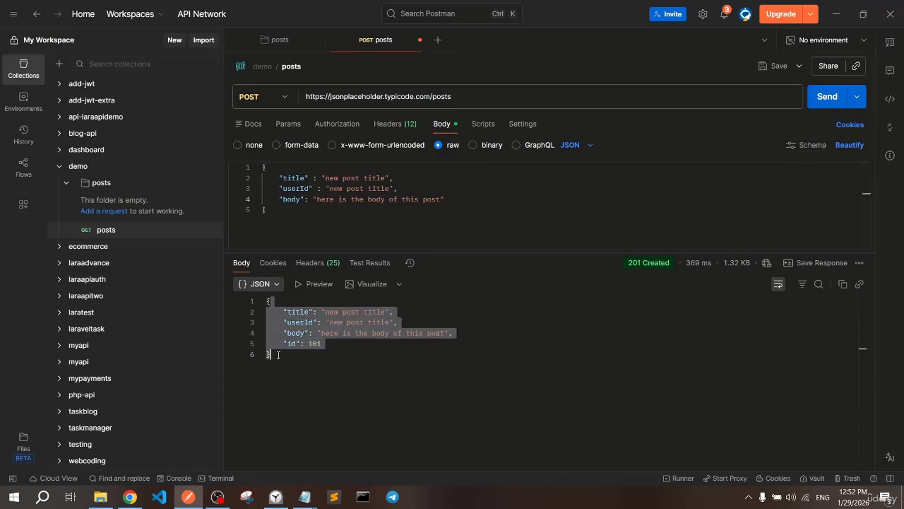
pyautogui.click(279, 354)
pyautogui.moveTo(640, 267)
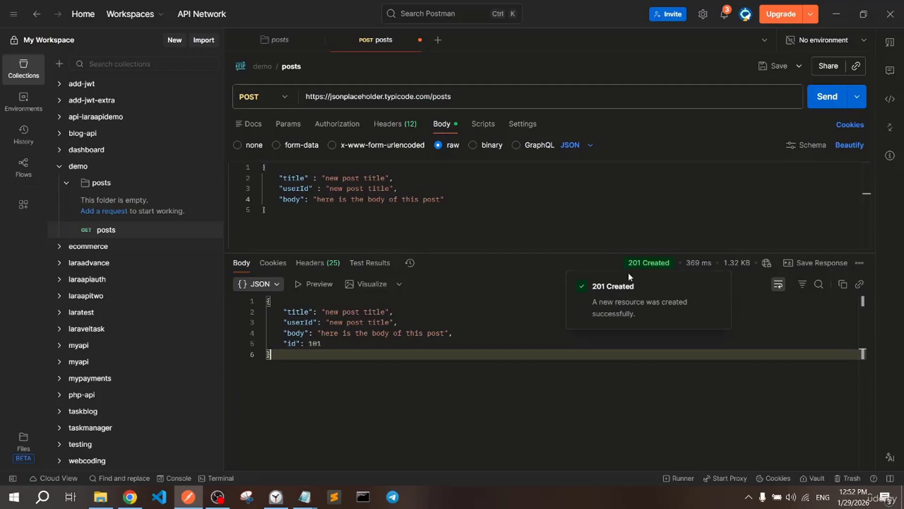
# Read the explanation of the response status code and examine the complete JSON object returned by the POST request
pyautogui.moveTo(591, 300); pyautogui.dragTo(635, 313)
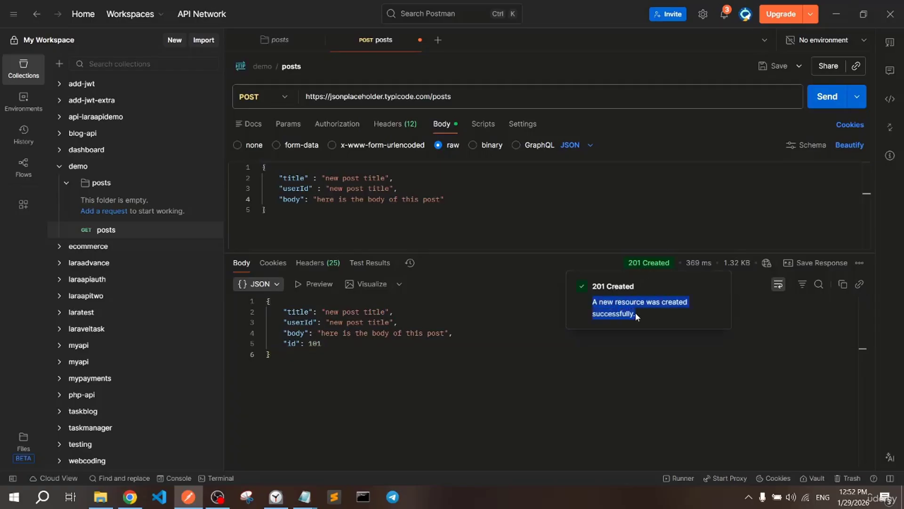
pyautogui.click(635, 313)
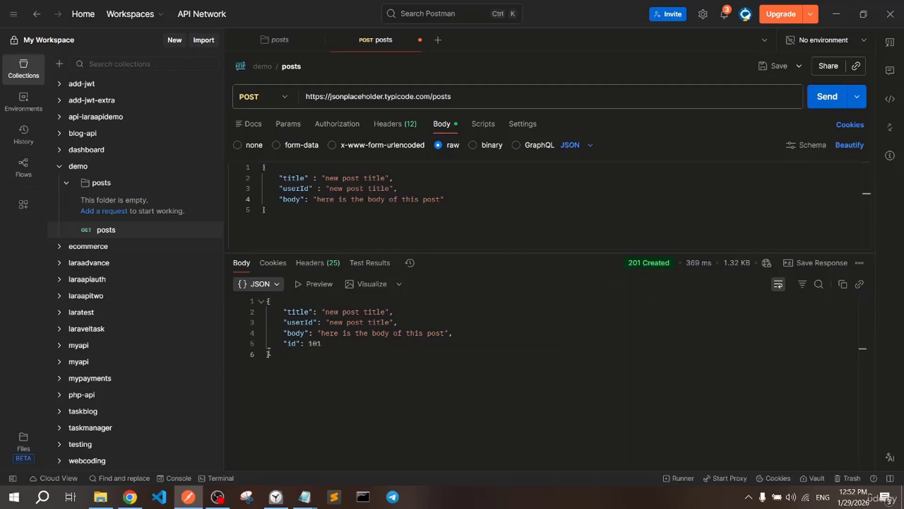
pyautogui.moveTo(268, 351); pyautogui.dragTo(268, 303)
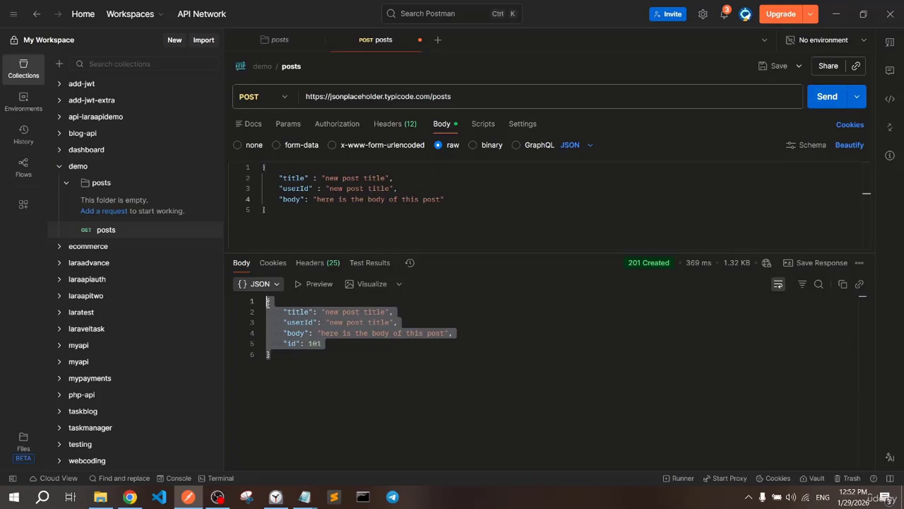
pyautogui.click(268, 303)
pyautogui.moveTo(268, 301)
pyautogui.mouseDown()
pyautogui.moveTo(279, 353)
pyautogui.moveTo(265, 303)
pyautogui.mouseUp()
pyautogui.click(280, 354)
pyautogui.click(267, 304)
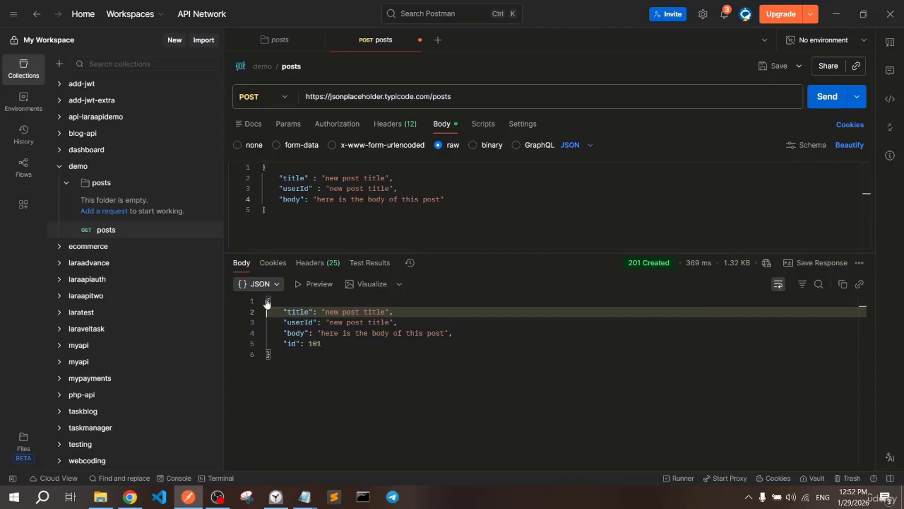
pyautogui.click(263, 301)
pyautogui.click(262, 301)
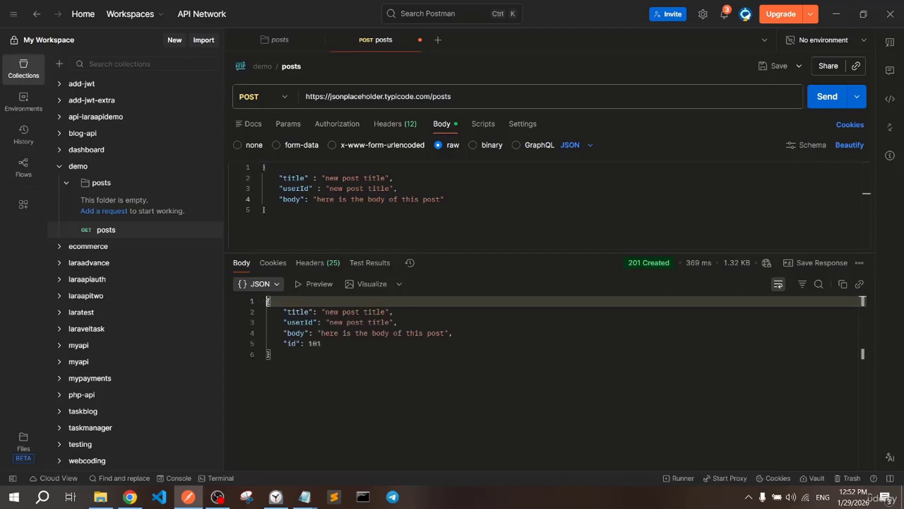
pyautogui.moveTo(269, 304); pyautogui.dragTo(281, 351)
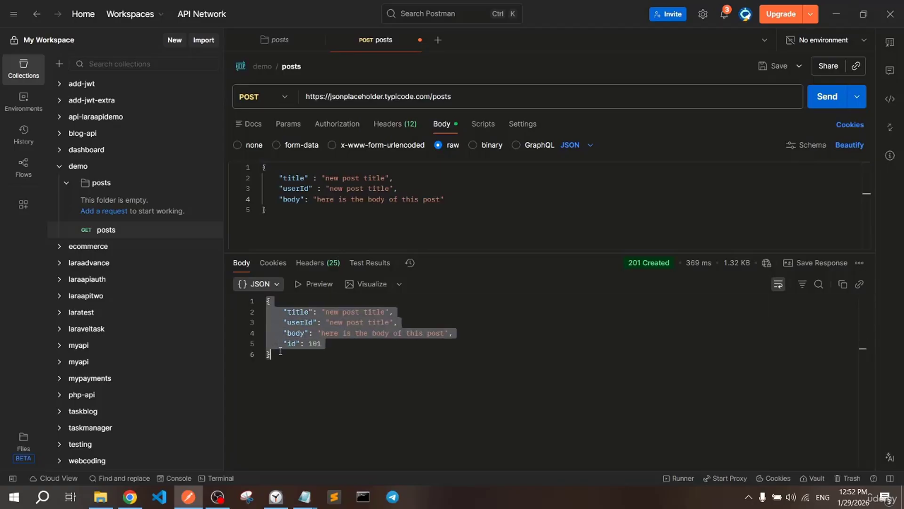
pyautogui.click(280, 351)
pyautogui.hotkey('ctrl', 'a')
pyautogui.moveTo(271, 304)
pyautogui.mouseDown()
pyautogui.moveTo(279, 350)
pyautogui.moveTo(268, 303)
pyautogui.mouseUp()
pyautogui.click(279, 351)
pyautogui.click(272, 308)
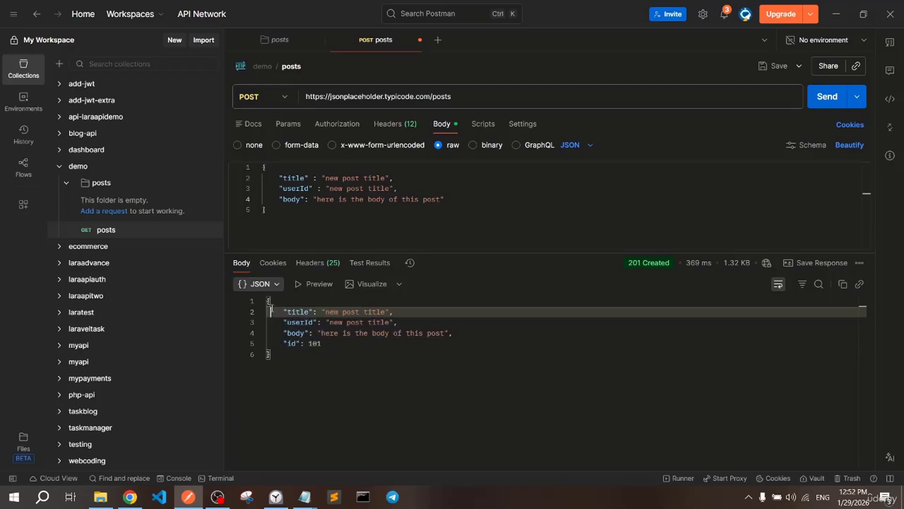
pyautogui.click(269, 301)
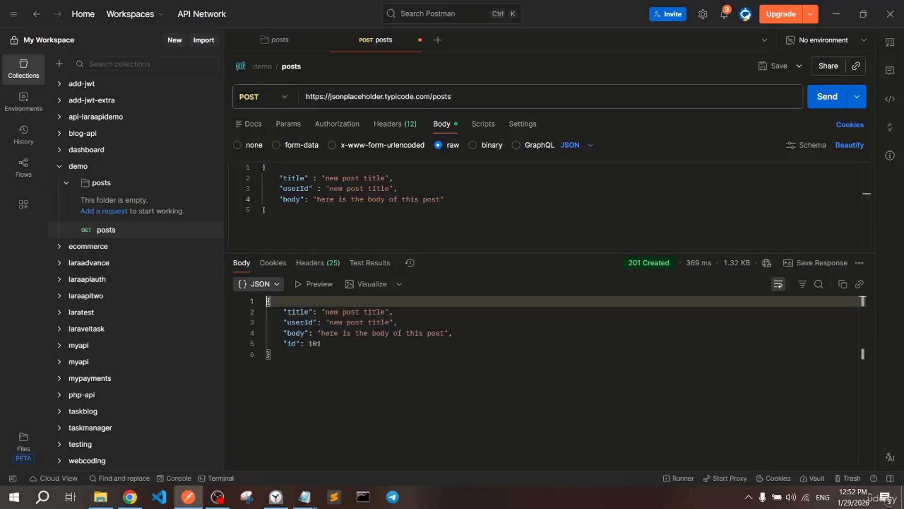
pyautogui.moveTo(269, 301); pyautogui.dragTo(275, 351)
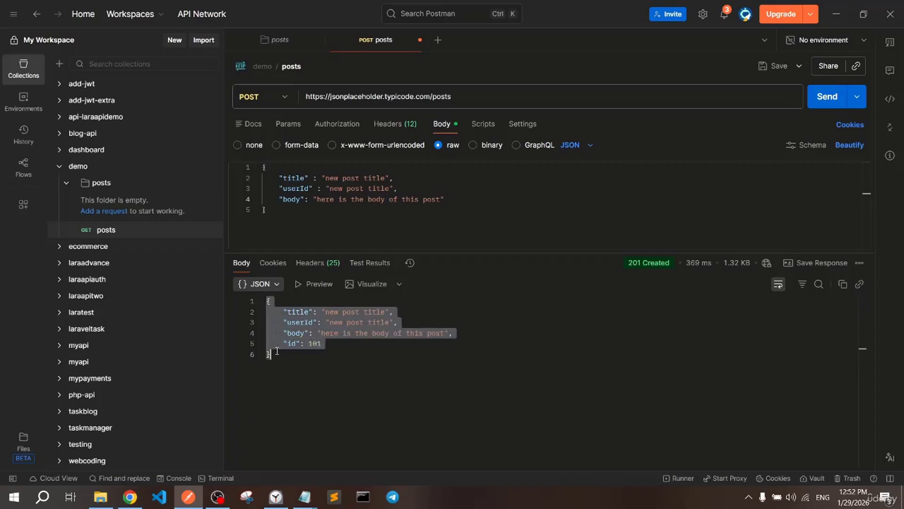
pyautogui.click(277, 351)
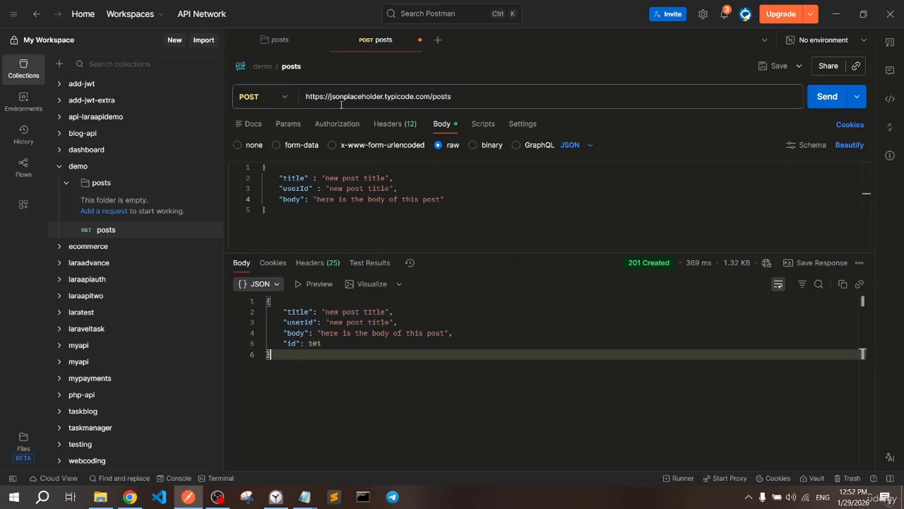
pyautogui.click(284, 100)
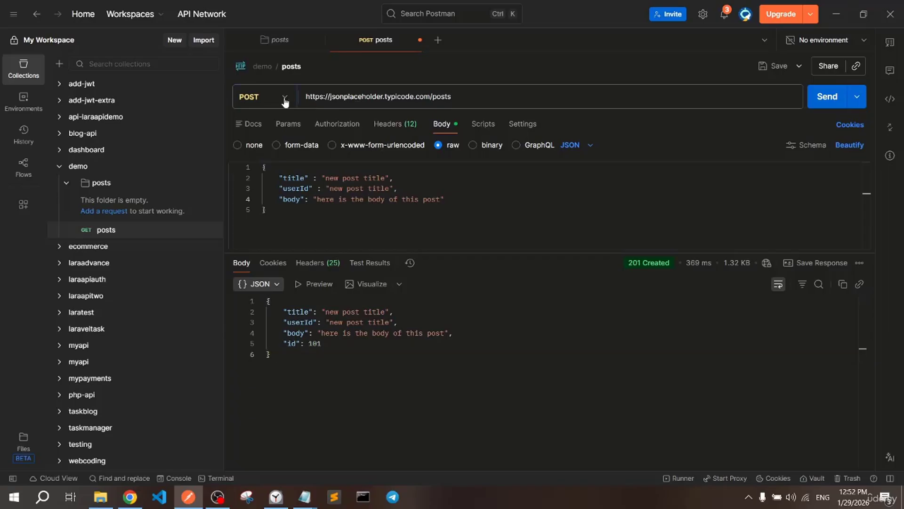
pyautogui.click(283, 126)
pyautogui.click(456, 96)
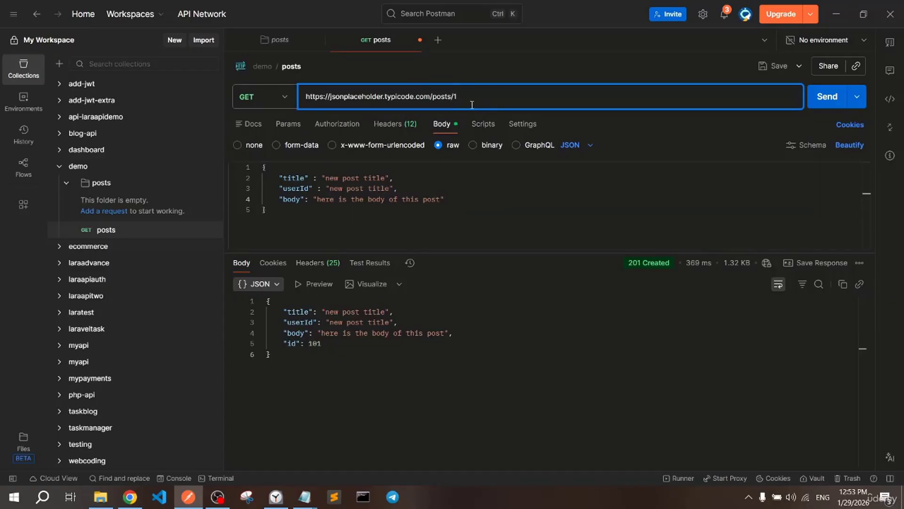
pyautogui.click(827, 97)
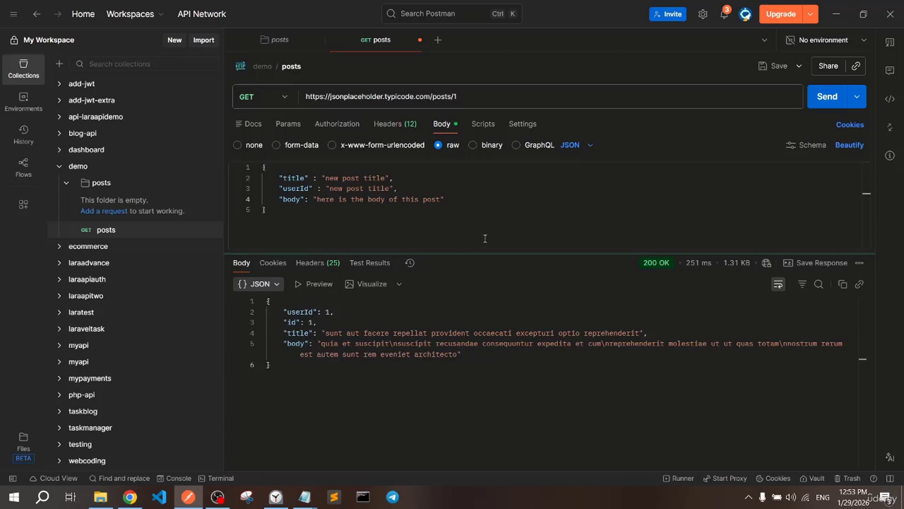
pyautogui.moveTo(284, 311); pyautogui.dragTo(319, 322)
pyautogui.click(296, 332)
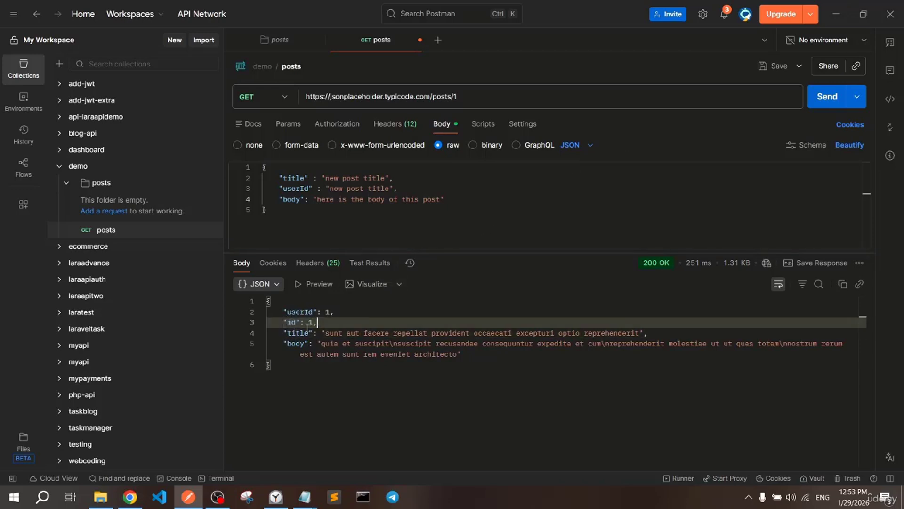
# Switch to Chrome to check the GET /posts/1 entry in JSONPlaceholder's Routes list, and return to Postman
pyautogui.click(130, 496)
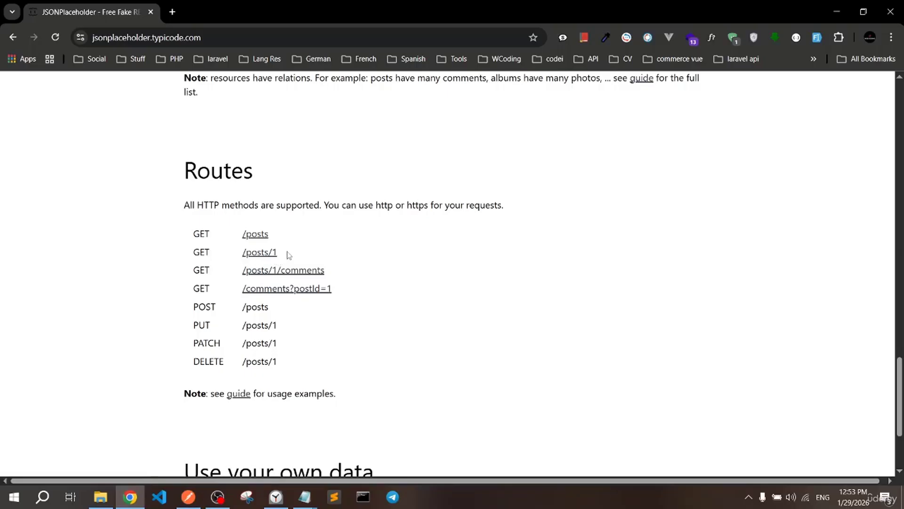
pyautogui.moveTo(193, 253); pyautogui.dragTo(213, 270)
pyautogui.click(211, 255)
pyautogui.click(189, 497)
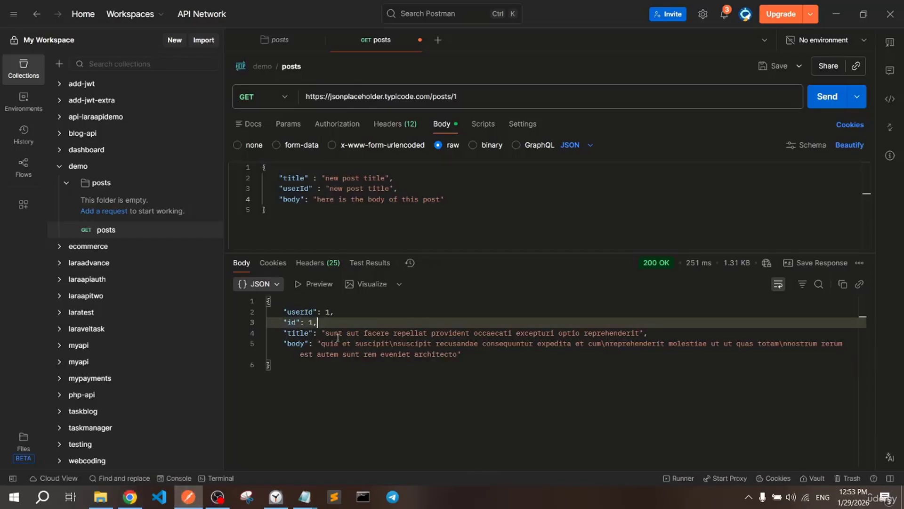
# Change the post number in the request URL to 2 and send the GET request
pyautogui.doubleClick(456, 97)
pyautogui.write('2')
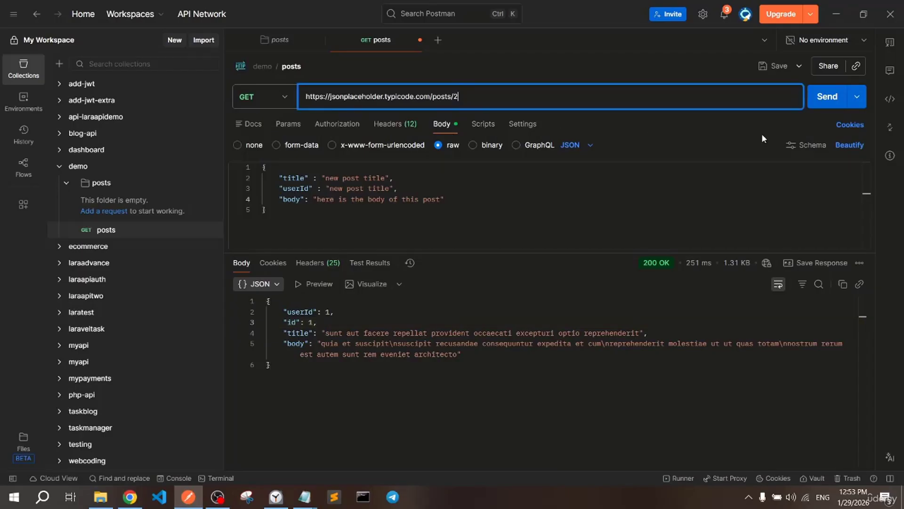
pyautogui.click(827, 96)
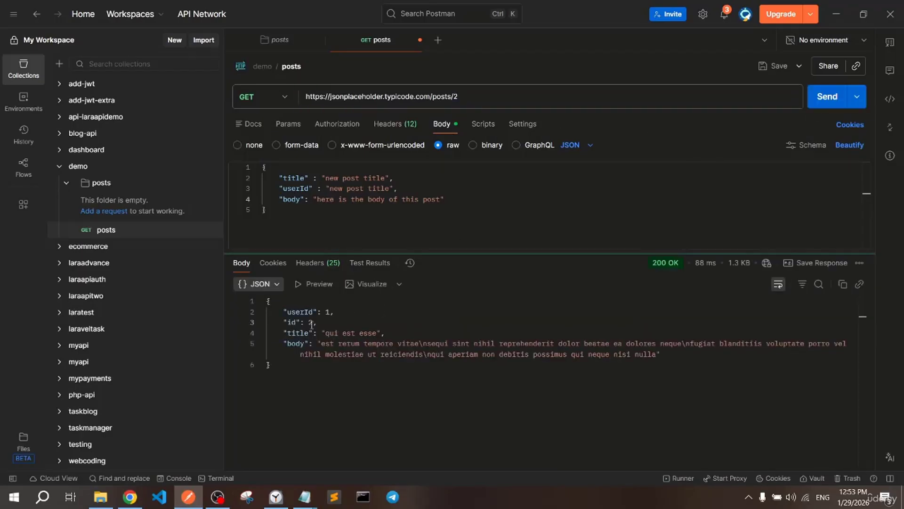
# Check the id field in the response against the post number requested in the URL
pyautogui.moveTo(280, 311); pyautogui.dragTo(322, 323)
pyautogui.click(284, 361)
pyautogui.click(267, 301)
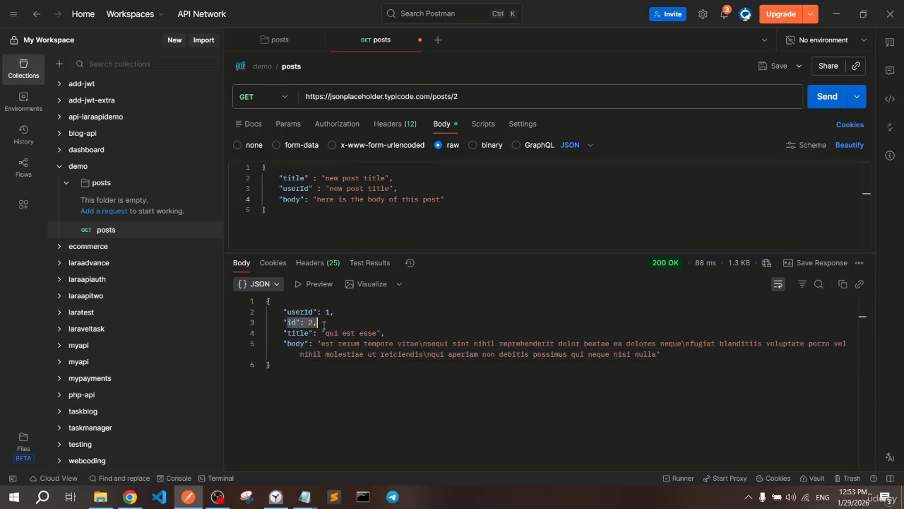
pyautogui.click(322, 323)
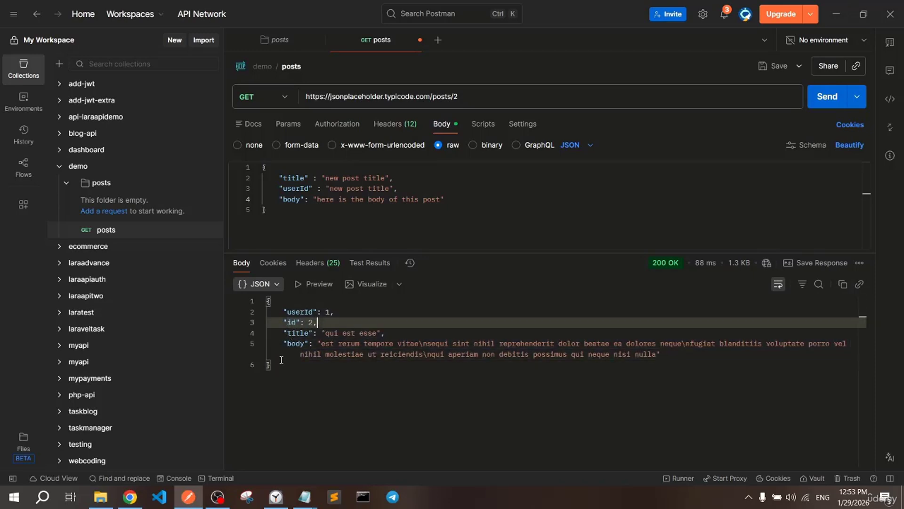
pyautogui.moveTo(288, 322); pyautogui.dragTo(301, 322)
pyautogui.click(313, 323)
pyautogui.click(543, 267)
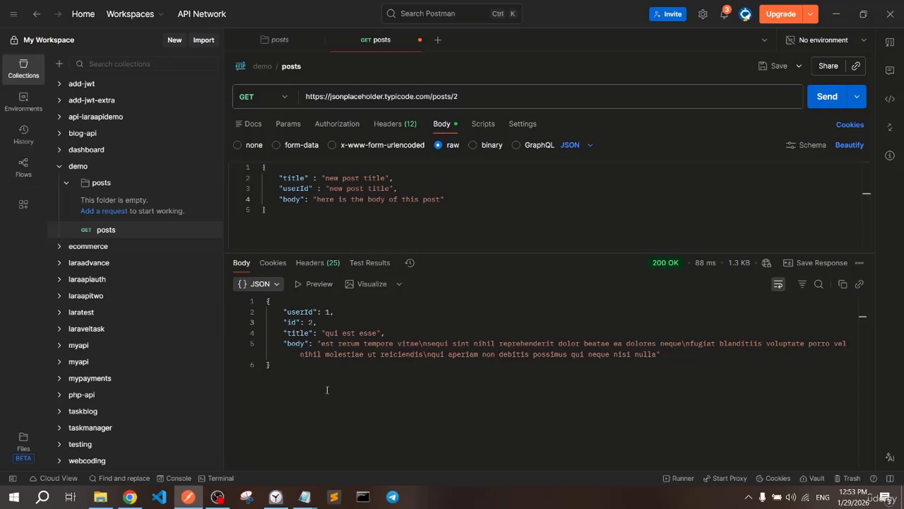
pyautogui.click(217, 496)
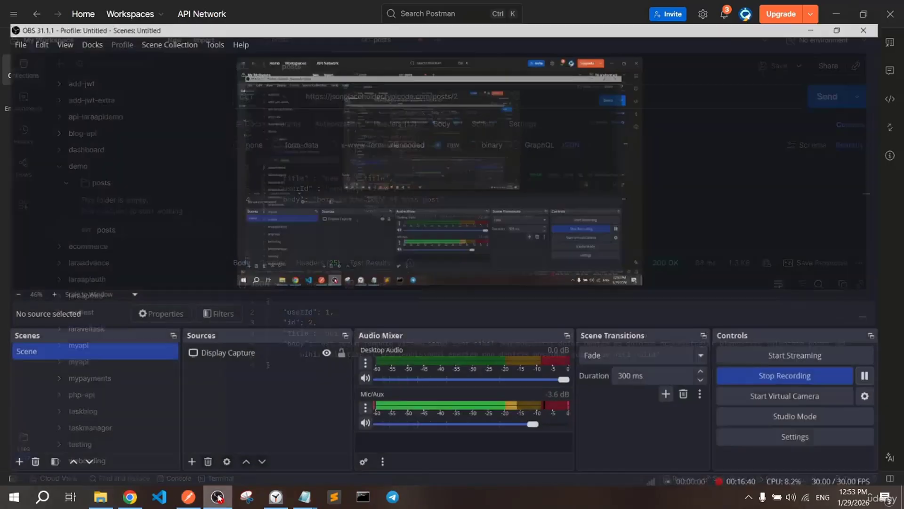
pyautogui.click(218, 497)
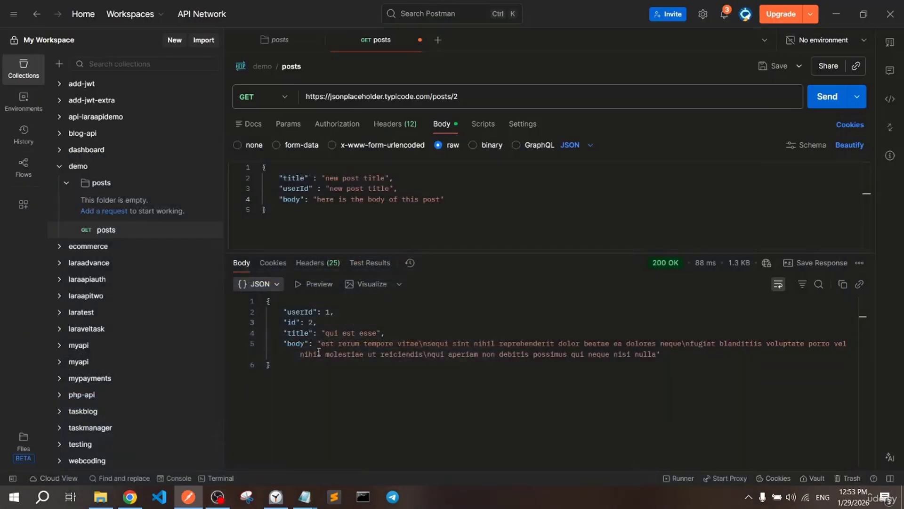
# Examine the whole single-post JSON object returned by the GET request, from opening to closing brace
pyautogui.click(276, 364)
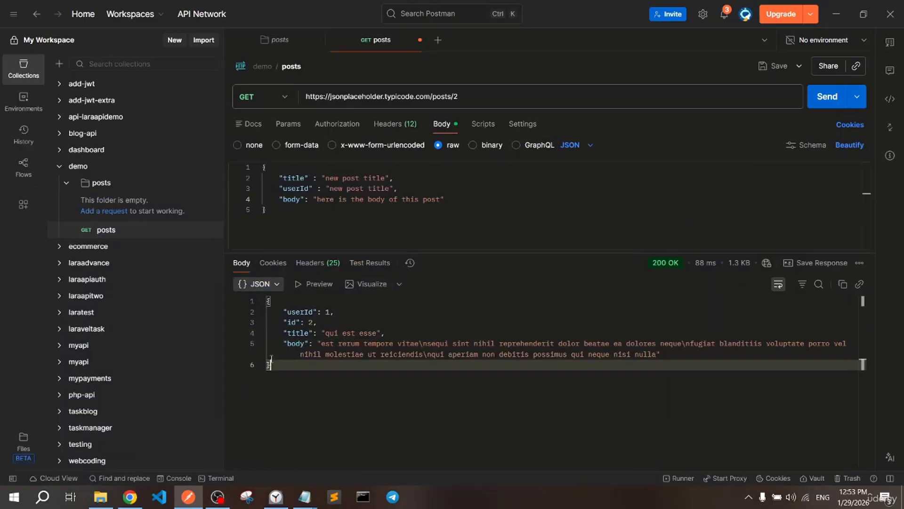
pyautogui.moveTo(274, 362); pyautogui.dragTo(267, 309)
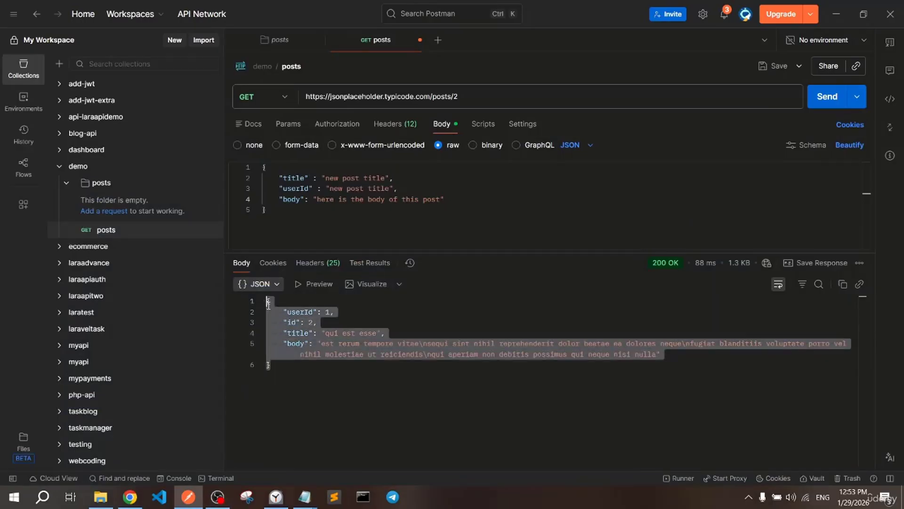
pyautogui.click(268, 304)
pyautogui.moveTo(274, 344); pyautogui.dragTo(268, 301)
pyautogui.click(280, 364)
pyautogui.click(266, 307)
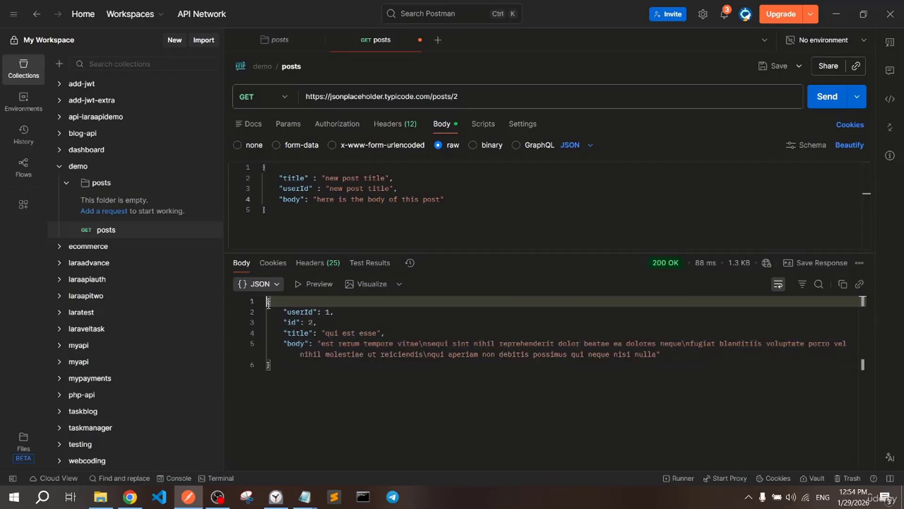
pyautogui.click(261, 301)
pyautogui.click(263, 301)
pyautogui.click(271, 323)
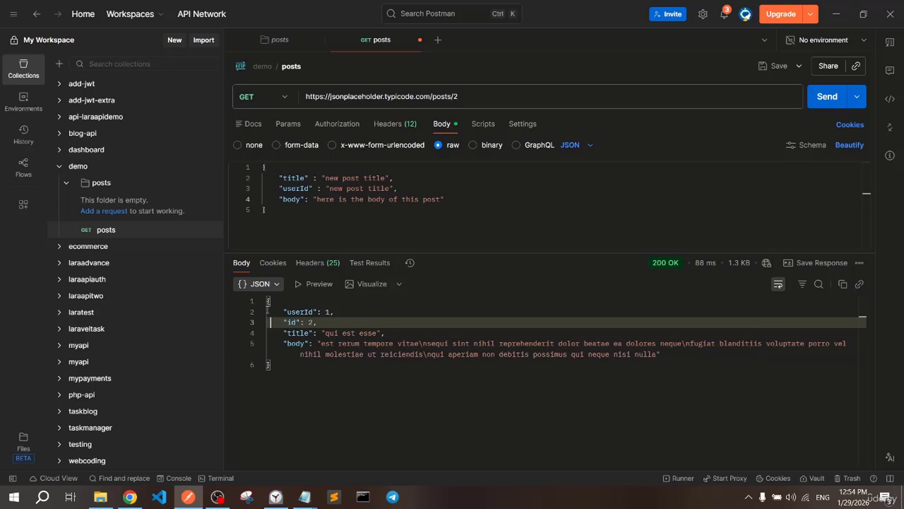
pyautogui.moveTo(268, 303)
pyautogui.mouseDown()
pyautogui.moveTo(282, 362)
pyautogui.moveTo(283, 333)
pyautogui.moveTo(268, 303)
pyautogui.mouseUp()
pyautogui.click(282, 362)
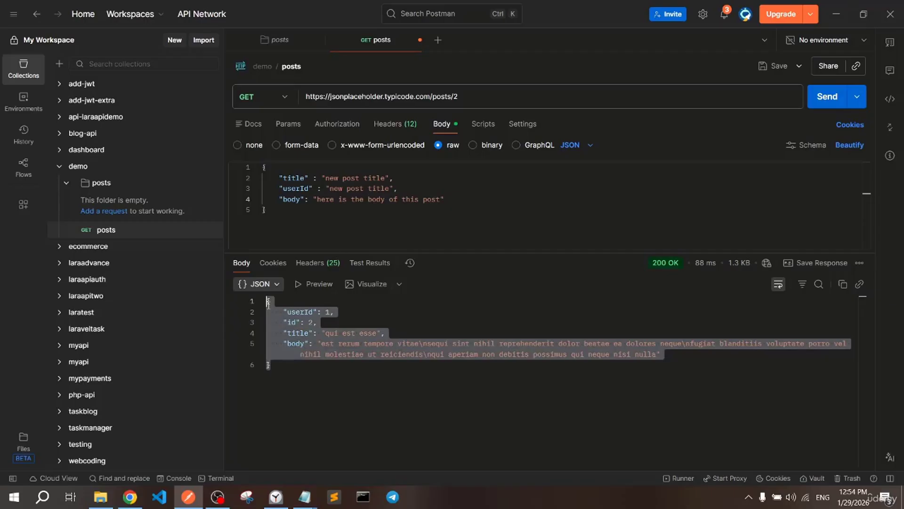
pyautogui.click(268, 302)
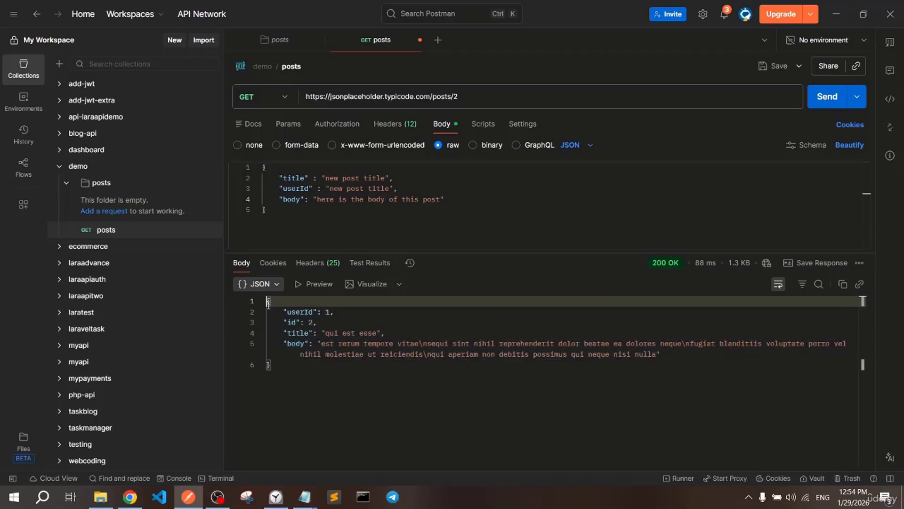
pyautogui.moveTo(268, 303)
pyautogui.mouseDown()
pyautogui.moveTo(277, 365)
pyautogui.moveTo(268, 302)
pyautogui.mouseUp()
pyautogui.click(277, 366)
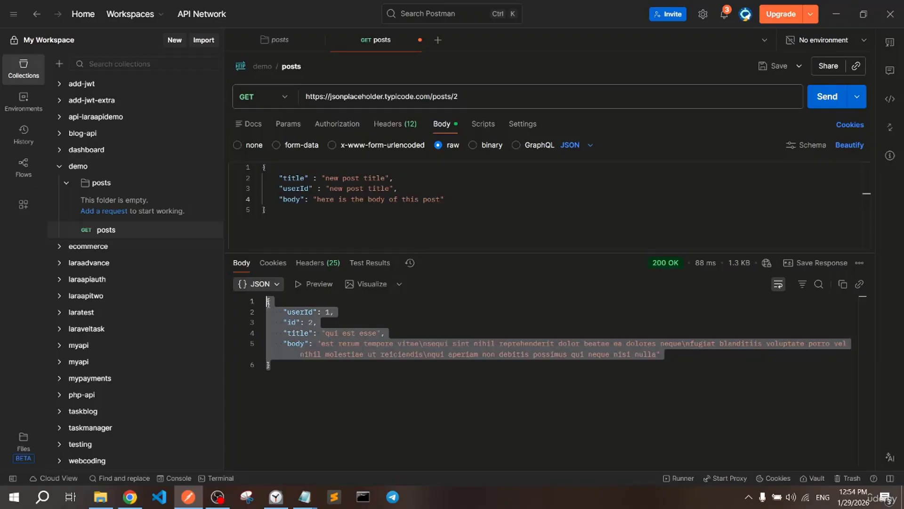
pyautogui.click(275, 312)
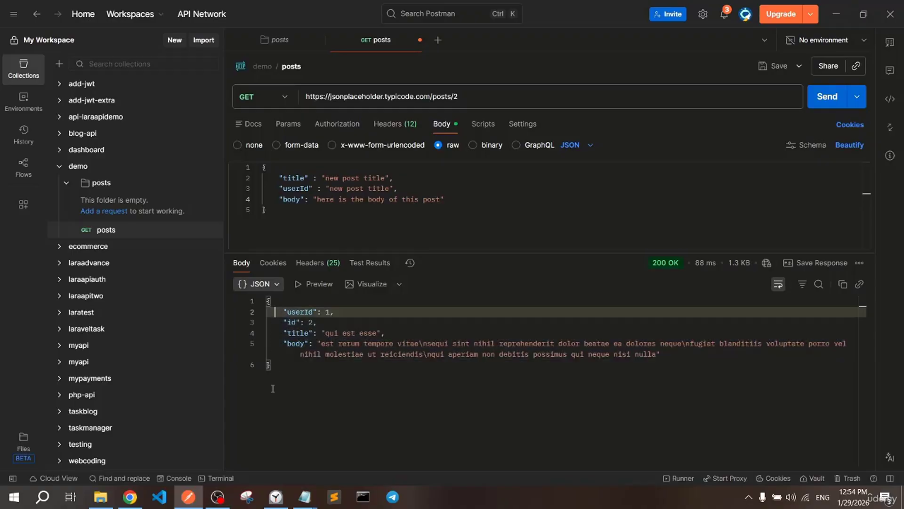
pyautogui.moveTo(218, 498)
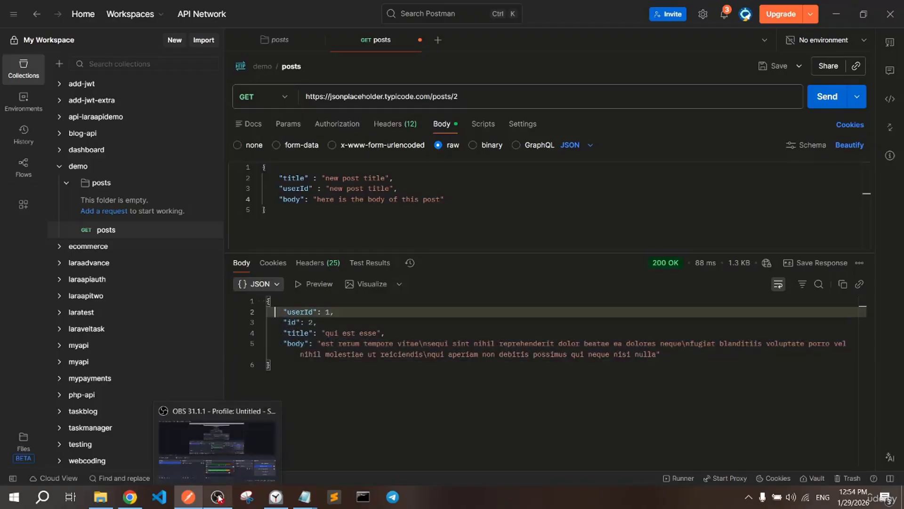
pyautogui.click(218, 445)
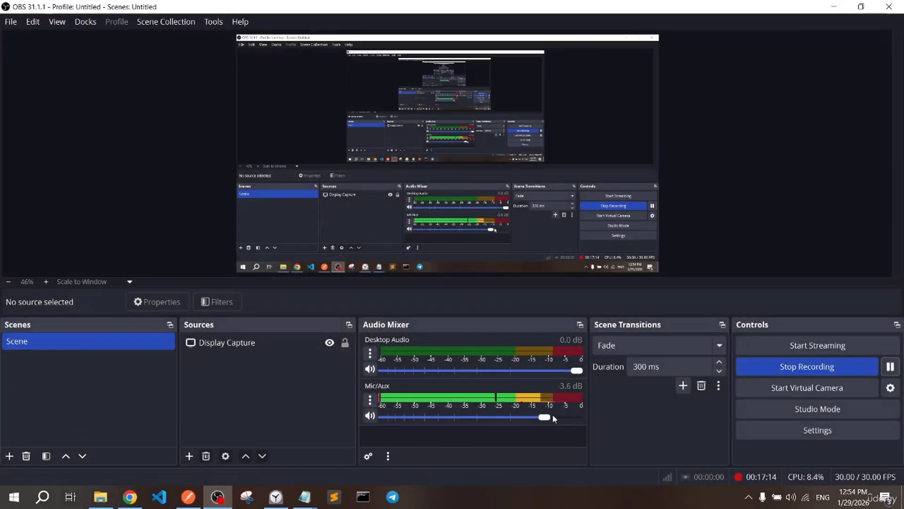